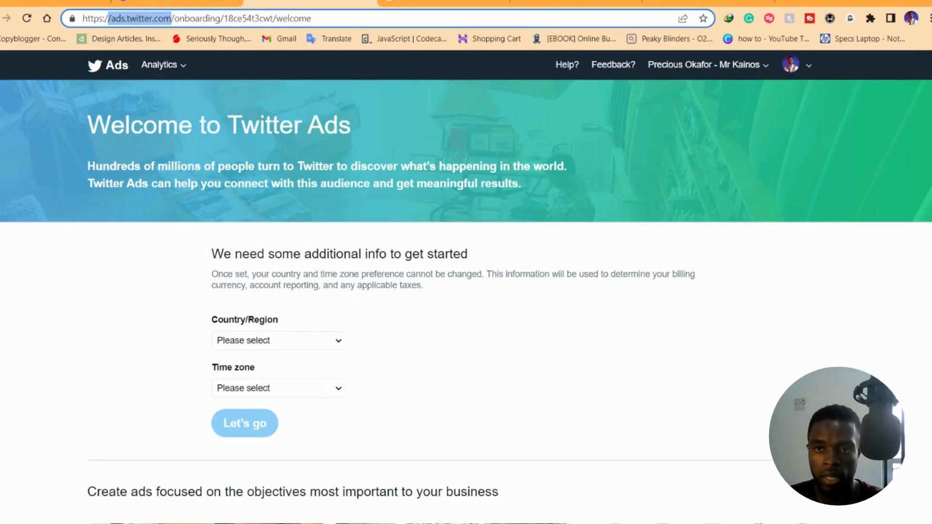
Set the ads account's country to Nigeria and time zone to (GMT+01:00) Nigeria Time, and continue to the campaign setup
click(11, 202)
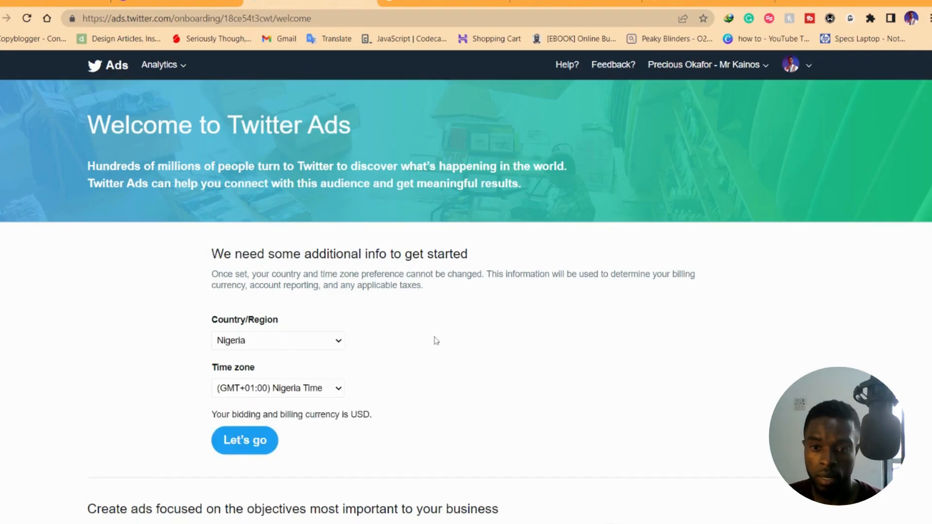
scroll(435, 339, down, 2)
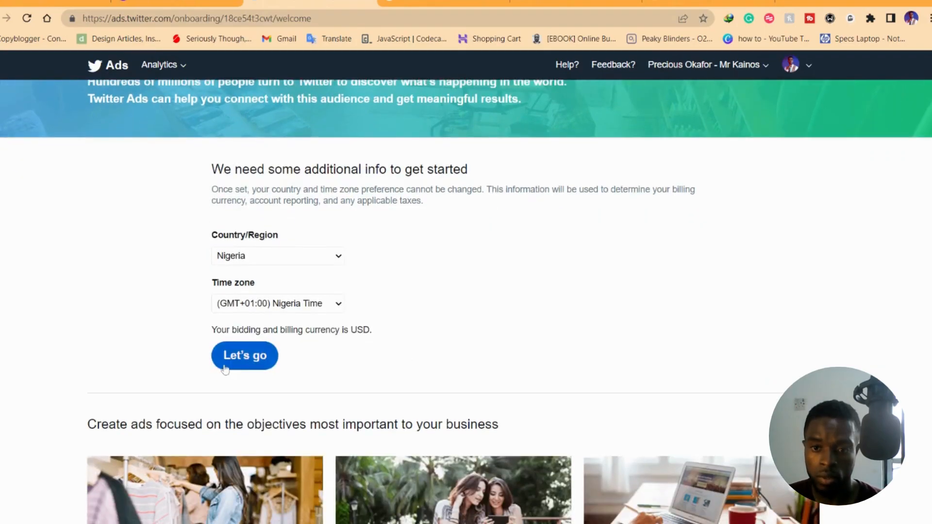
click(244, 357)
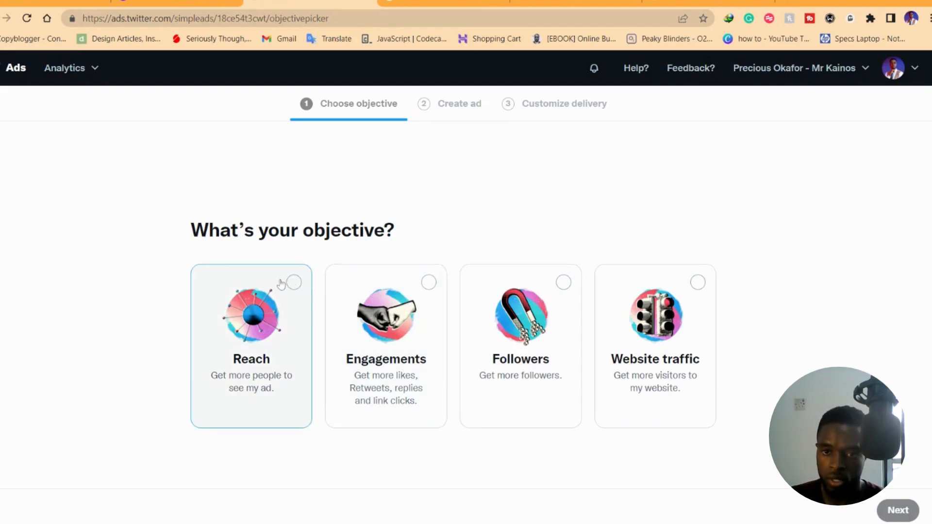
drag(178, 264, 386, 359)
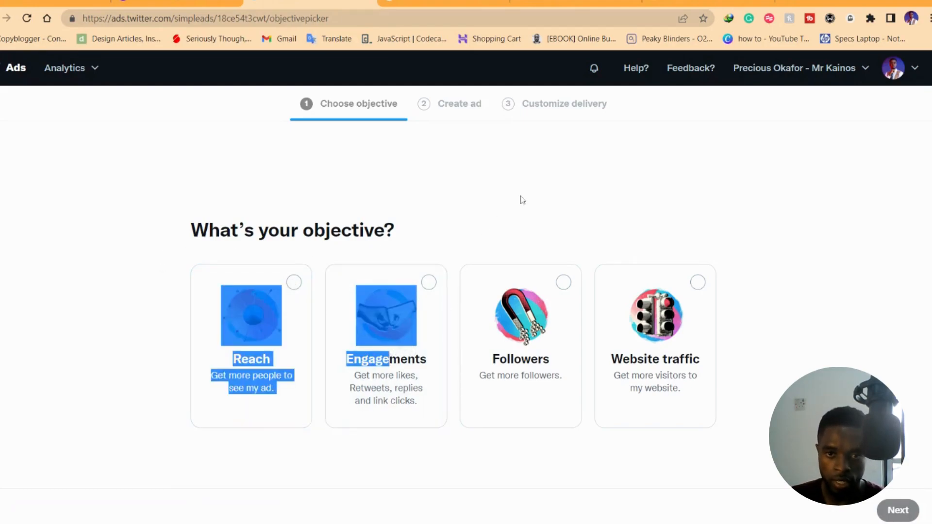
click(520, 236)
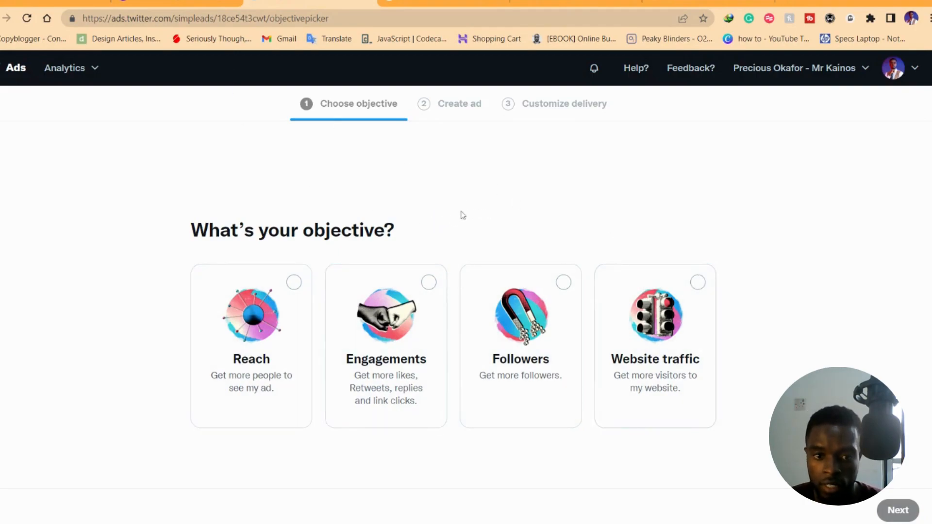
drag(159, 195, 763, 300)
click(761, 334)
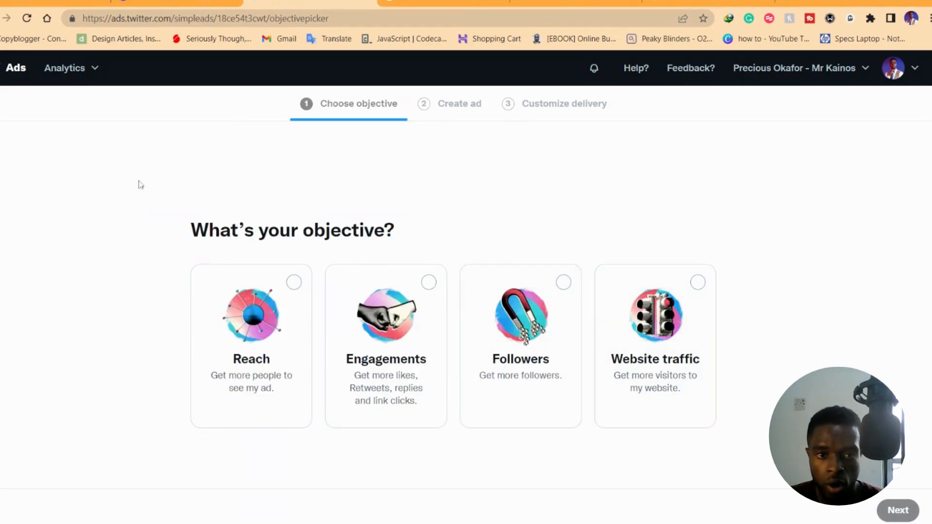
Start adding a new credit card as payment method for the ads account and set the tax status to Personal
click(862, 68)
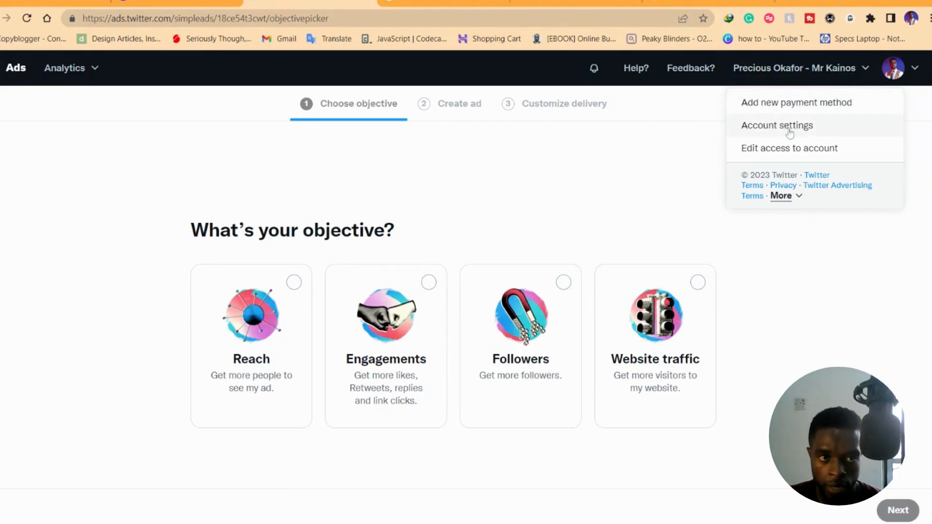
click(805, 104)
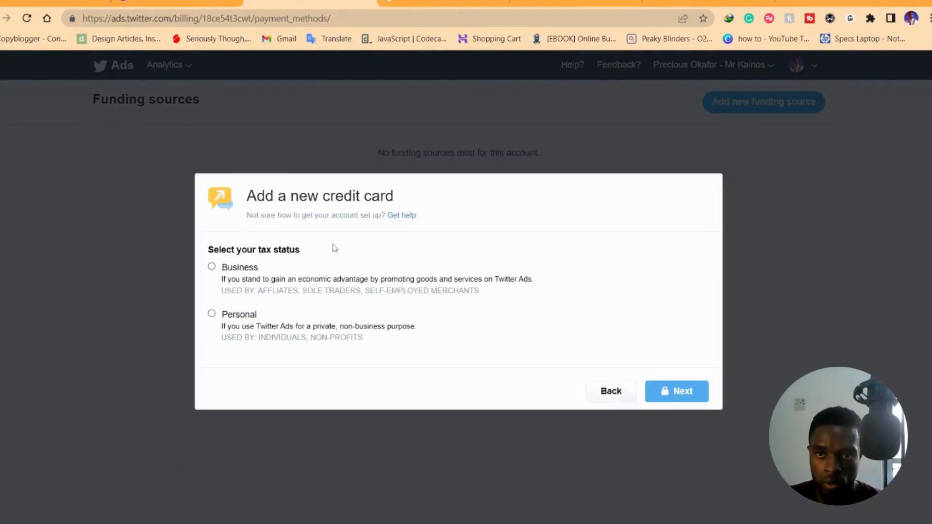
click(236, 314)
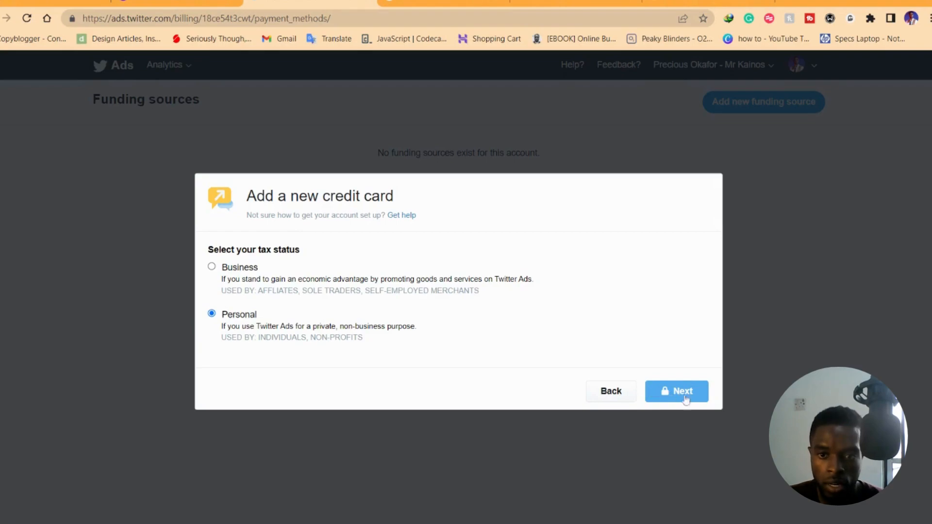
drag(363, 339, 304, 346)
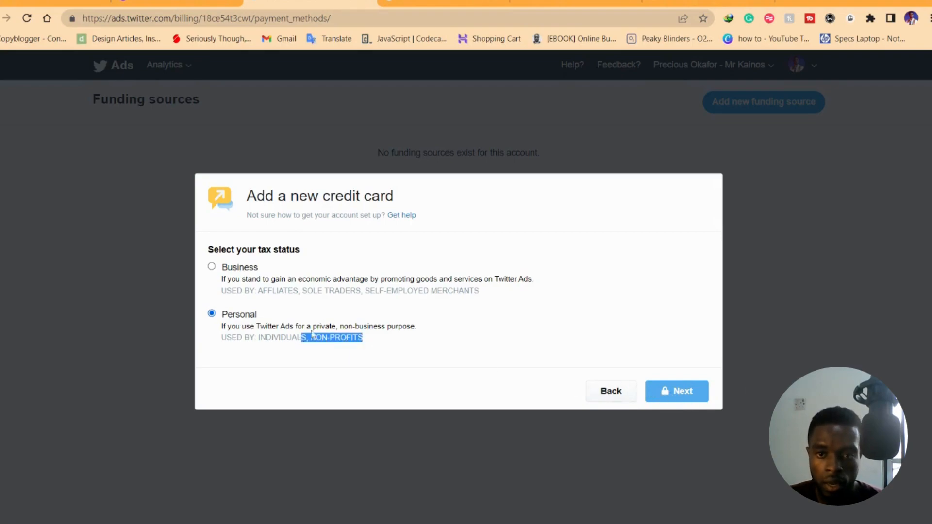
click(359, 342)
click(666, 395)
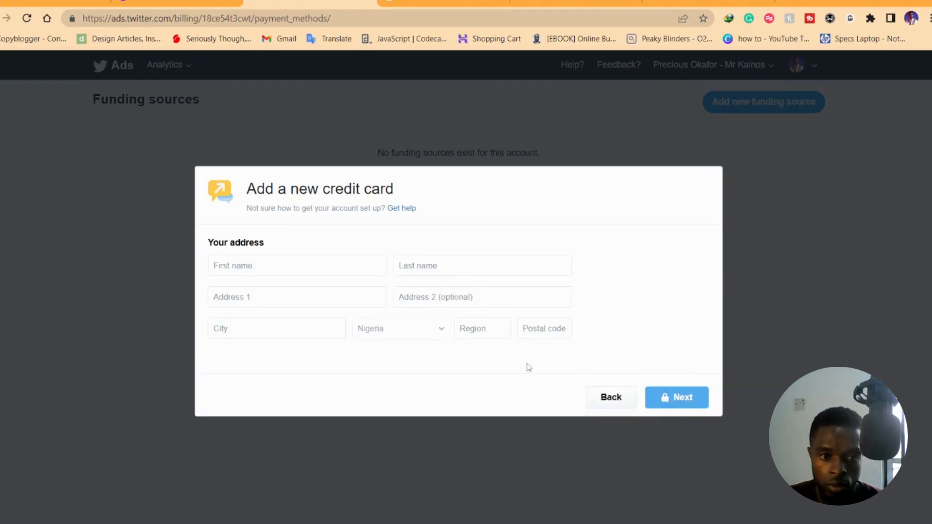
Fill in the cardholder's name and address, the card details and the billing e-mail, accept the Twitter Advertising Terms and submit the card
click(297, 271)
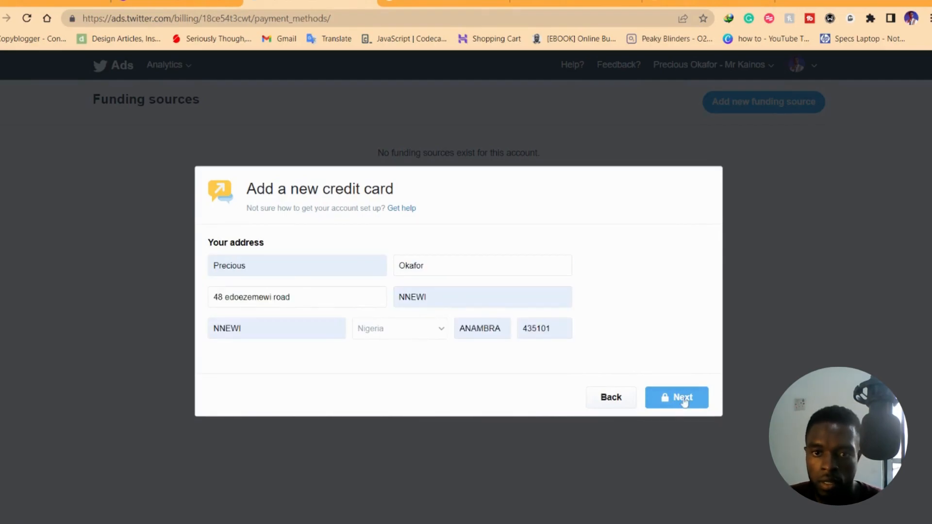
click(683, 401)
scroll(340, 339, down, 3)
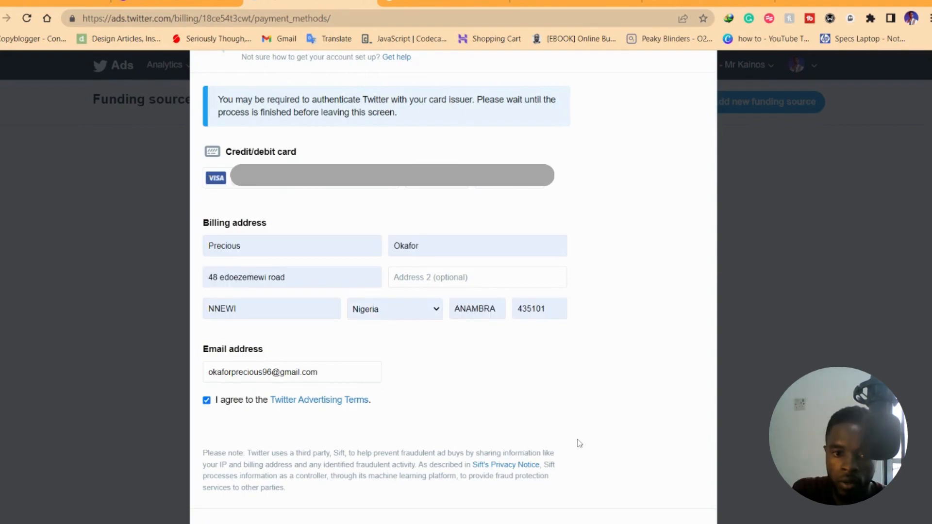
scroll(597, 490, down, 1)
click(678, 513)
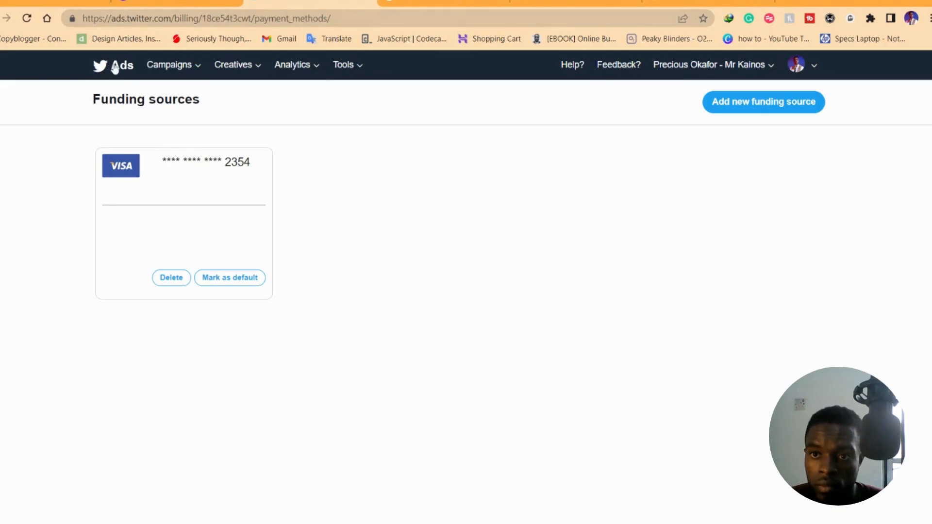
Return to the Ads home and start a new campaign of the Advanced type
click(115, 68)
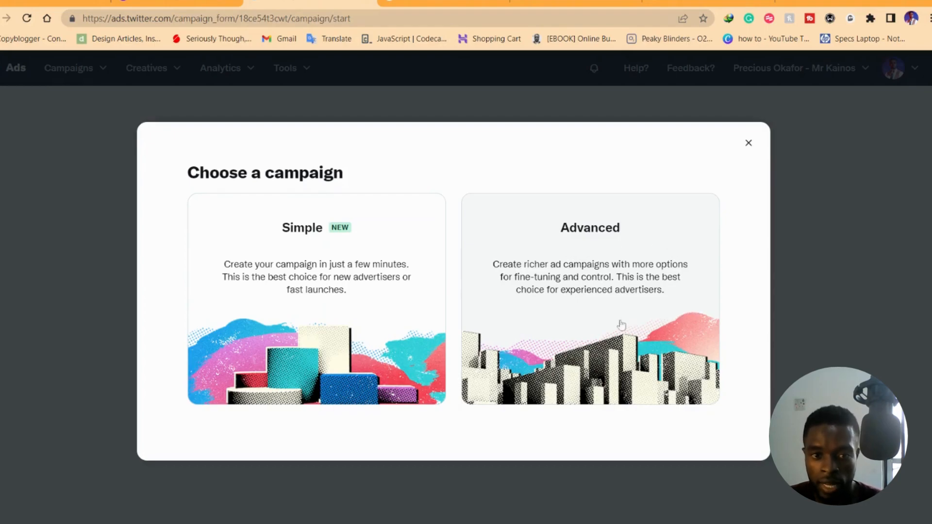
click(627, 292)
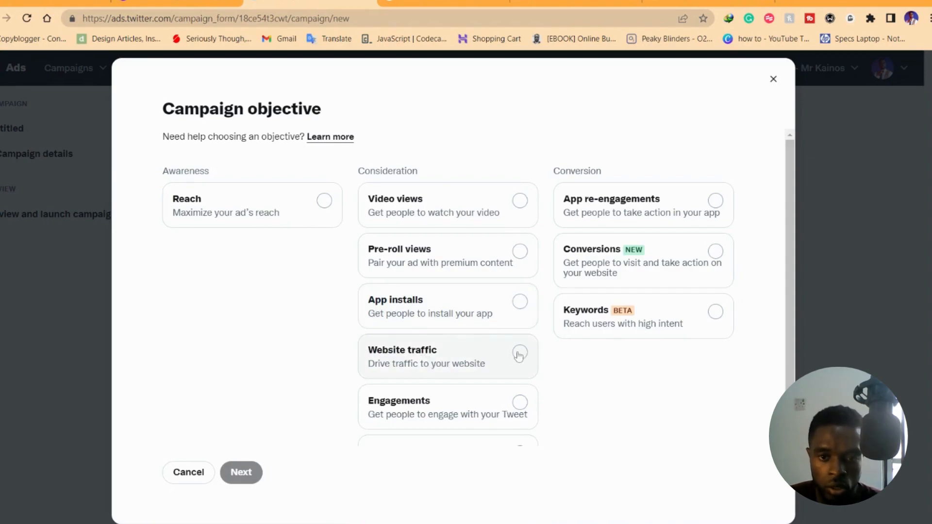
scroll(481, 402, down, 1)
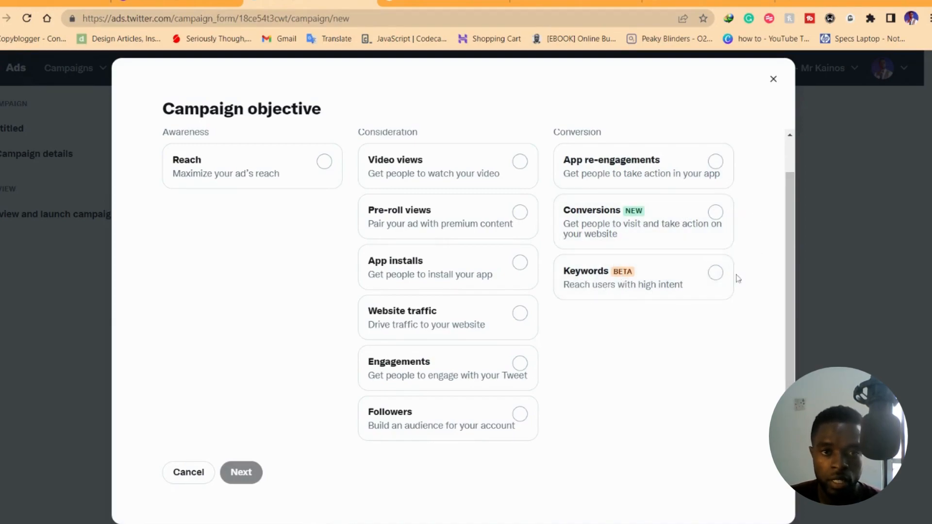
scroll(743, 281, up, 1)
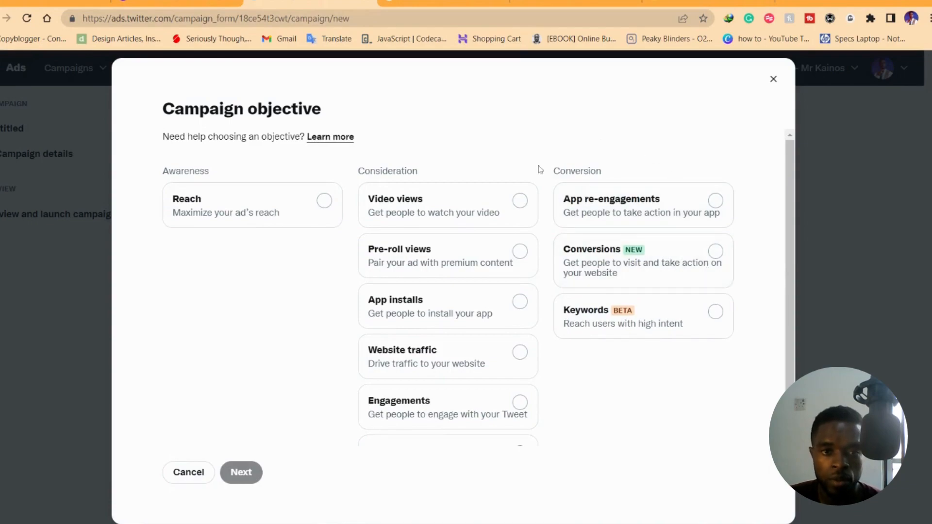
drag(549, 154, 707, 356)
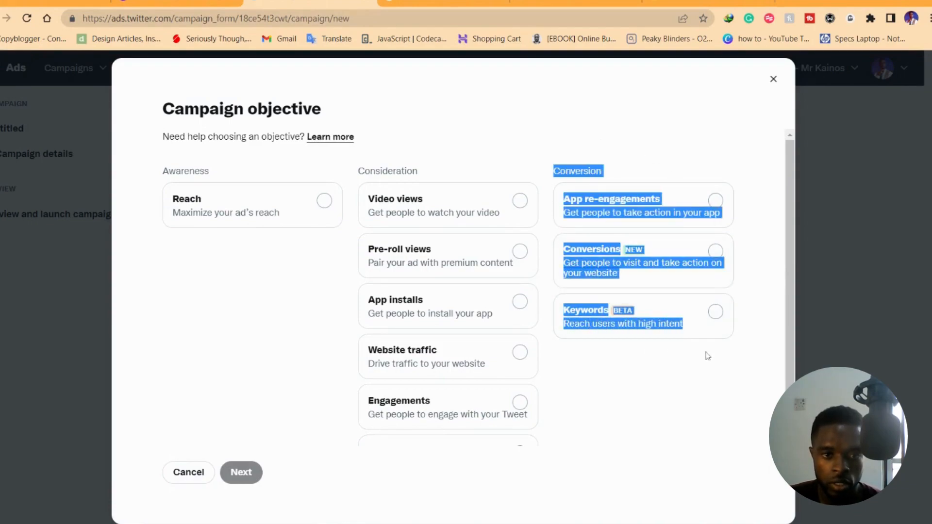
click(691, 170)
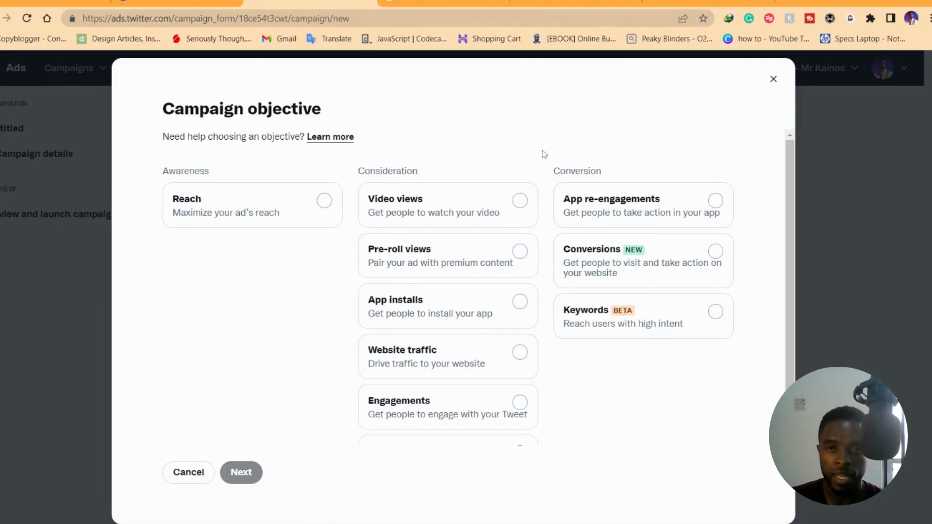
drag(550, 160, 691, 381)
click(691, 382)
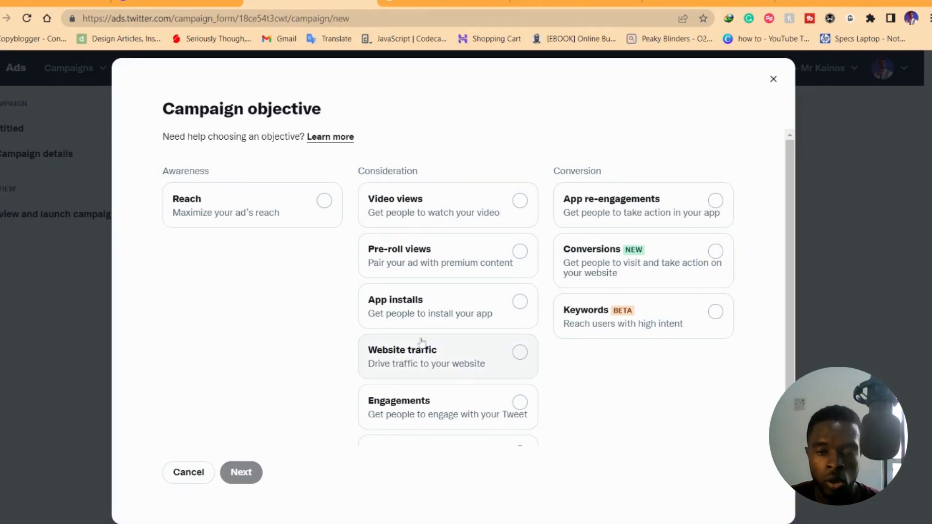
Choose Website traffic as the campaign objective and agree to the Twitter Ads Terms and Conditions
click(478, 349)
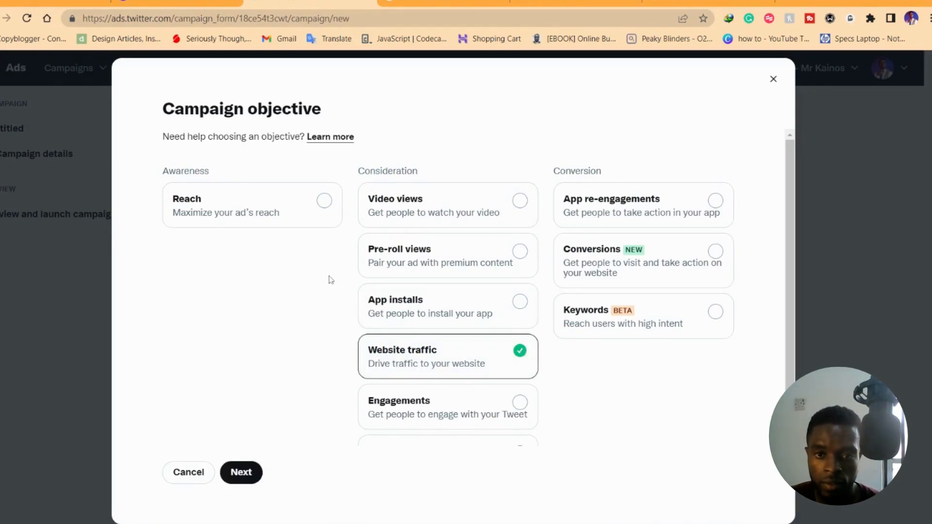
scroll(325, 276, down, 1)
click(247, 473)
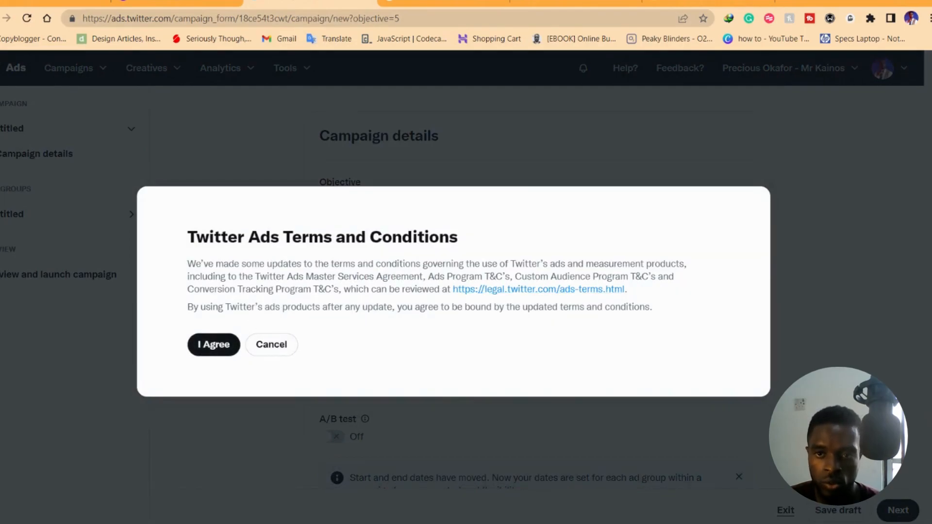
click(213, 344)
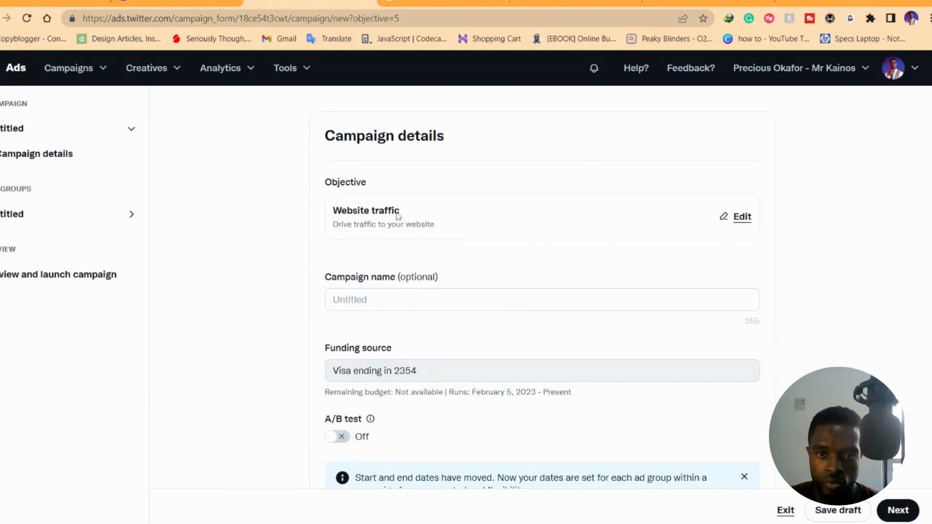
Name the campaign YCM in the campaign details
click(335, 301)
text(YCM)
scroll(225, 312, down, 2)
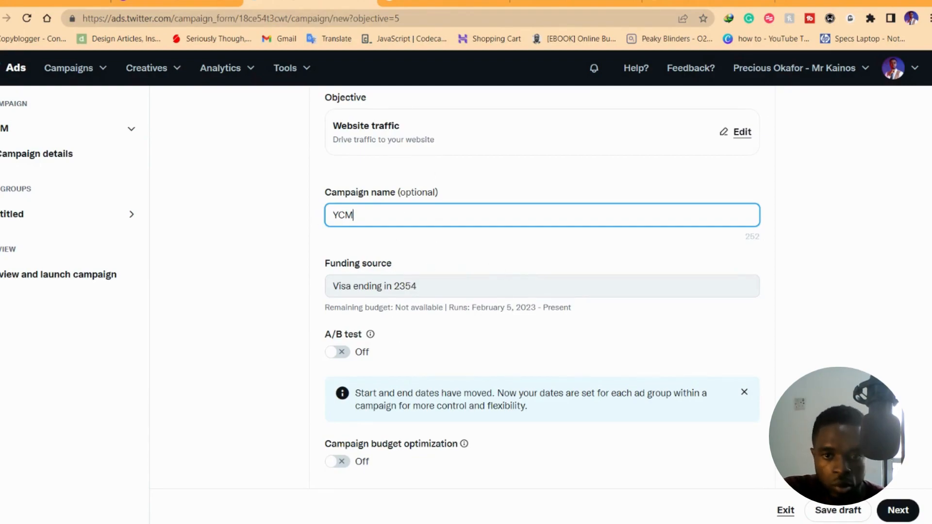
Examine the funding source and the explanations of the A/B test and campaign budget optimization options in the campaign details
drag(322, 260, 405, 268)
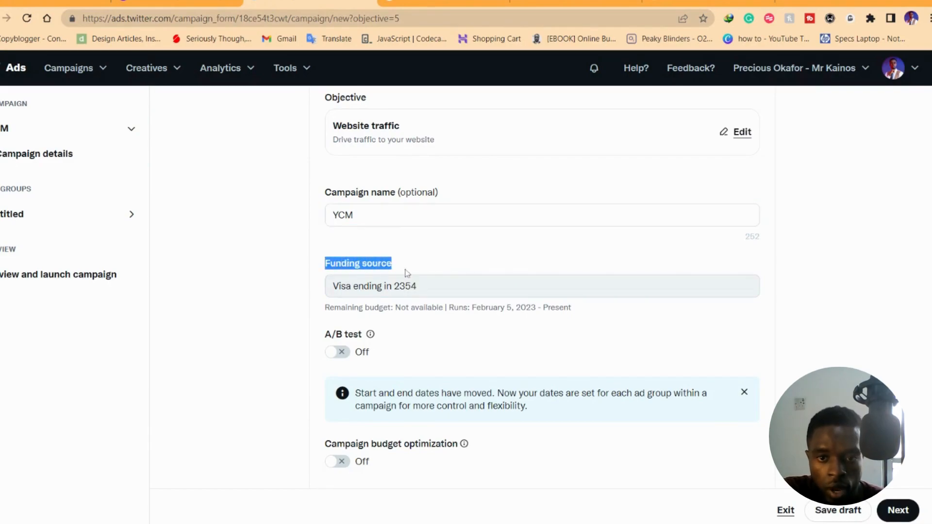
click(353, 240)
scroll(432, 301, down, 1)
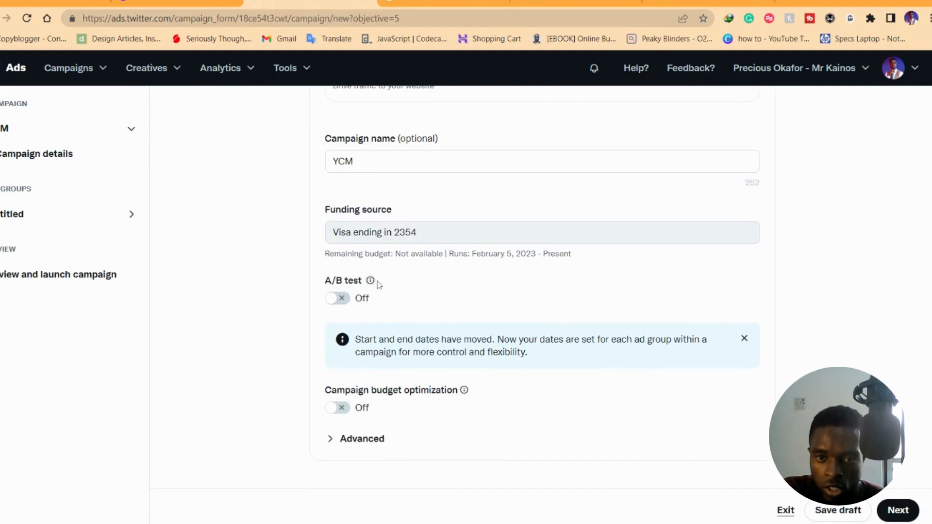
mouse_move(376, 281)
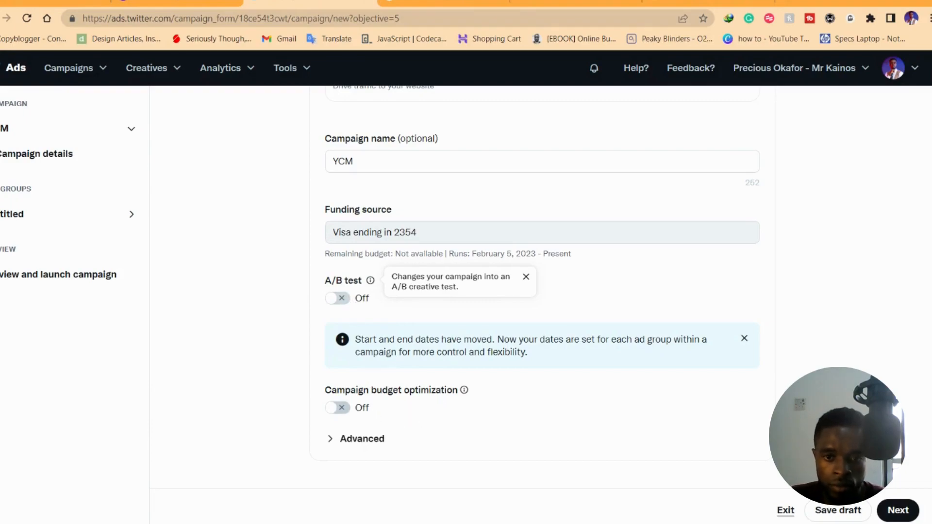
click(465, 392)
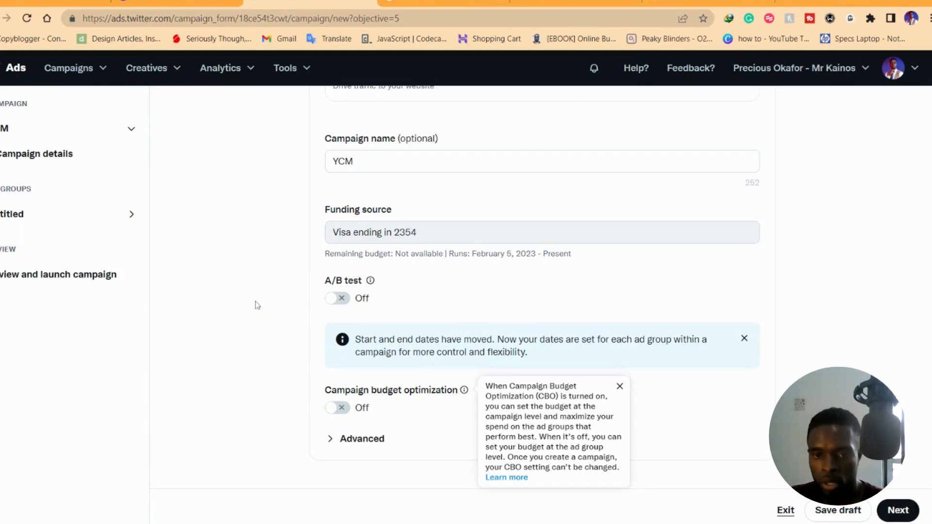
click(326, 274)
drag(325, 275, 397, 283)
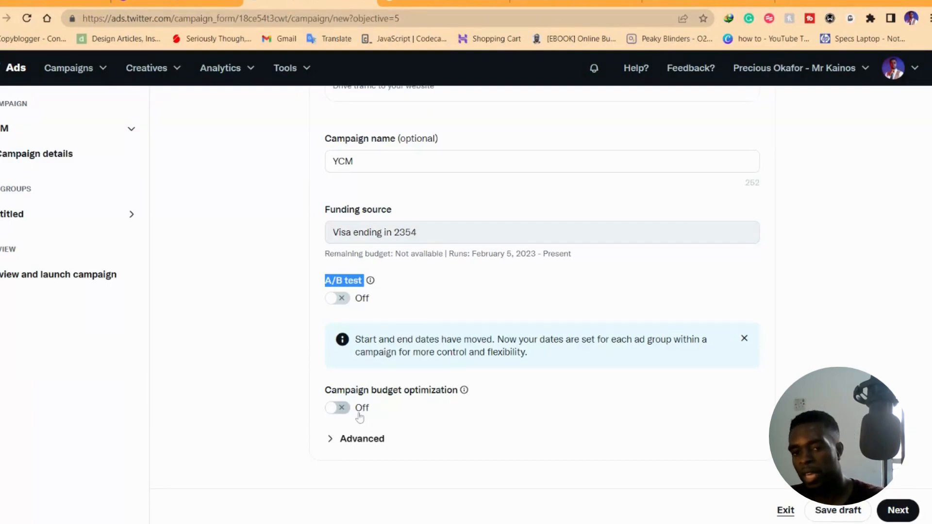
click(312, 307)
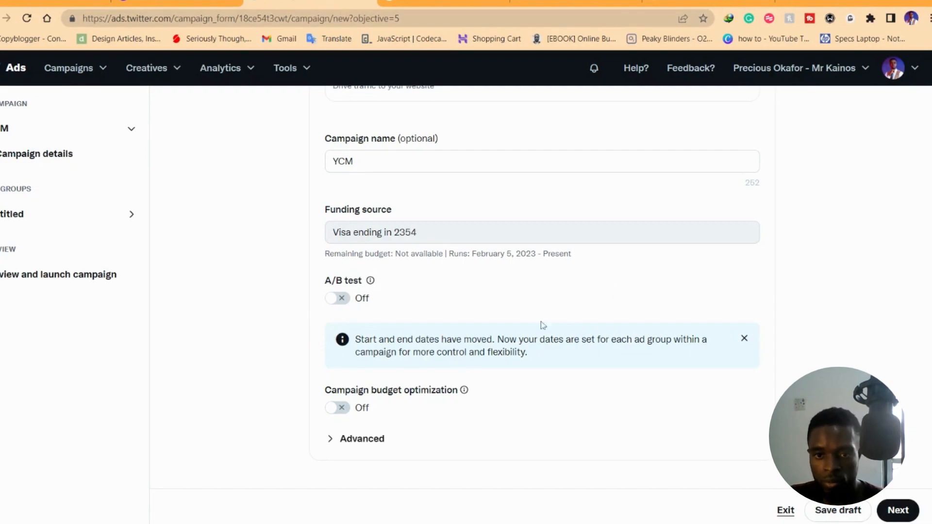
Set the campaign spend cap to 100.00 USD in the advanced campaign details and collapse the untitled ad group
click(359, 439)
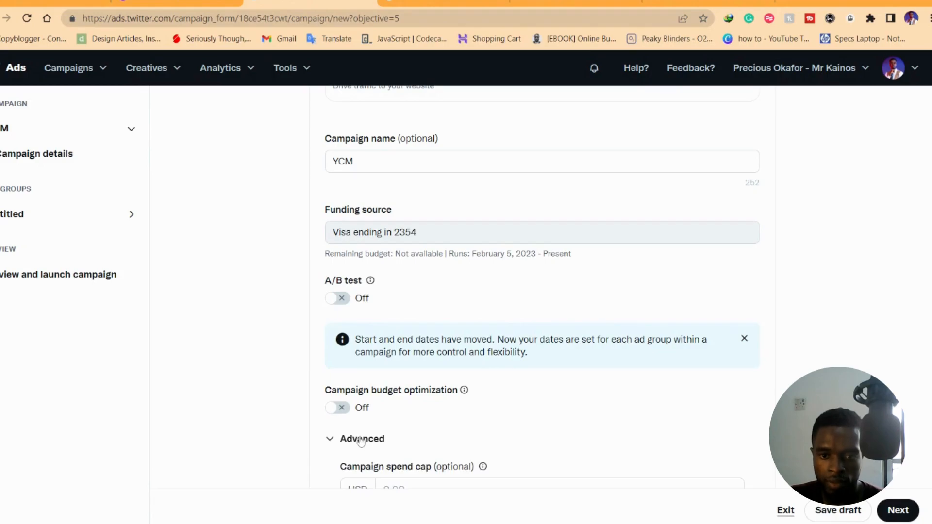
scroll(360, 439, down, 1)
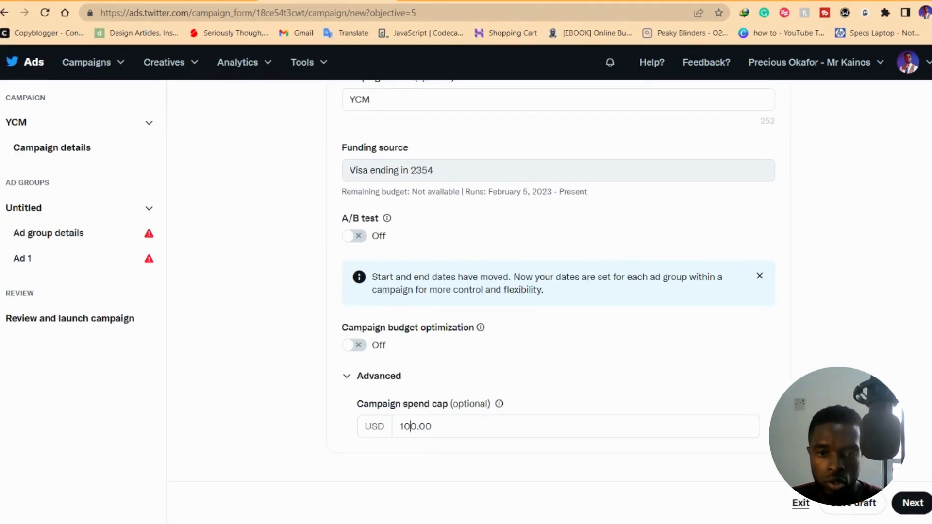
click(410, 426)
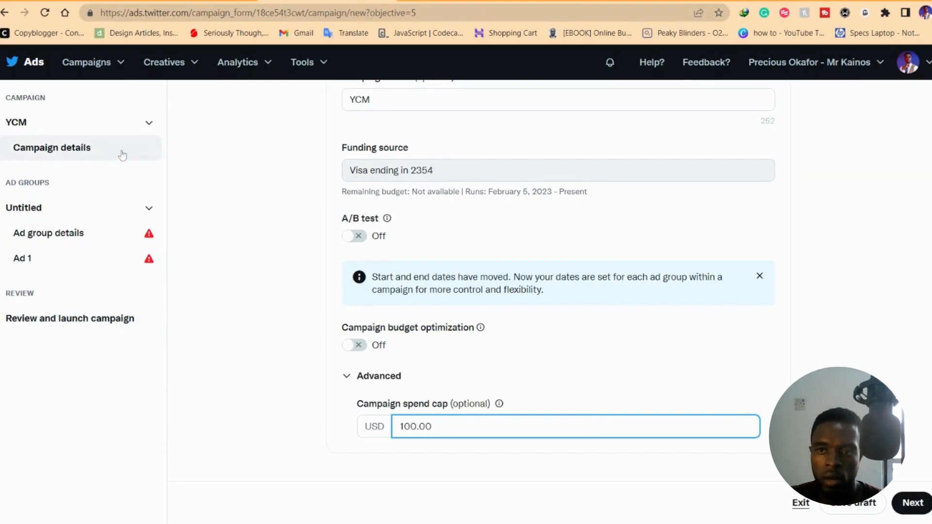
click(79, 209)
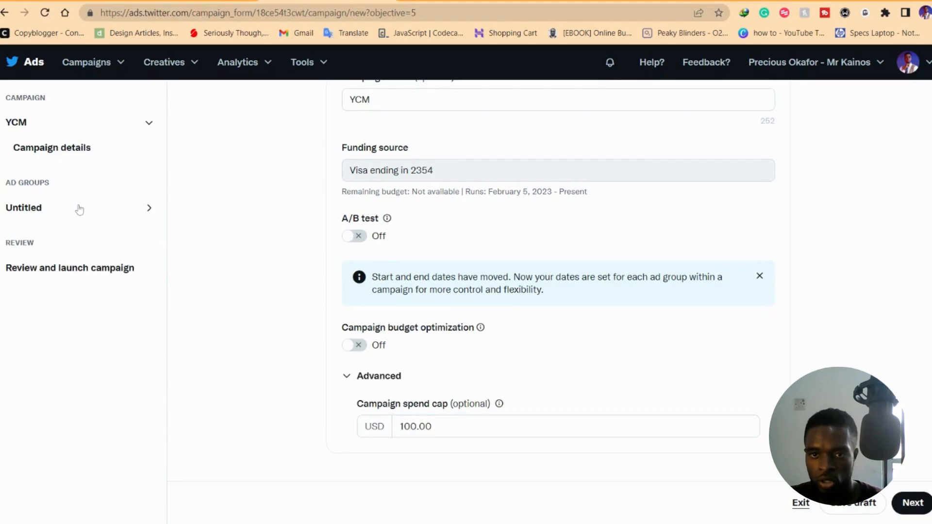
Open the untitled ad group's details and name the ad group YCM valentine nigeria
click(88, 209)
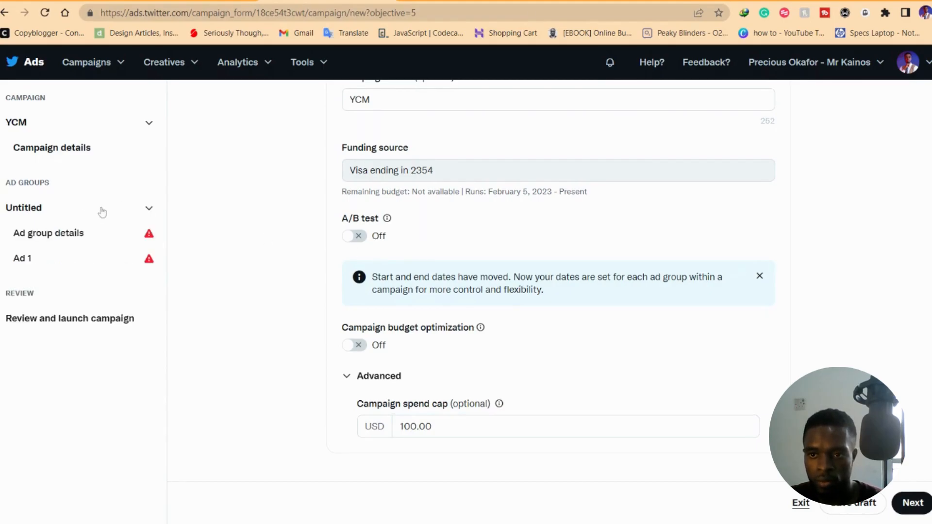
click(90, 233)
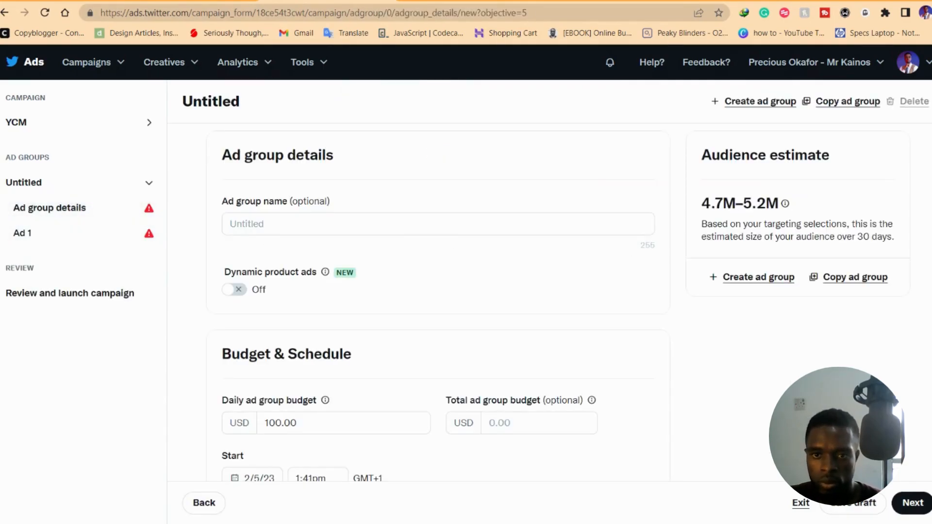
click(289, 218)
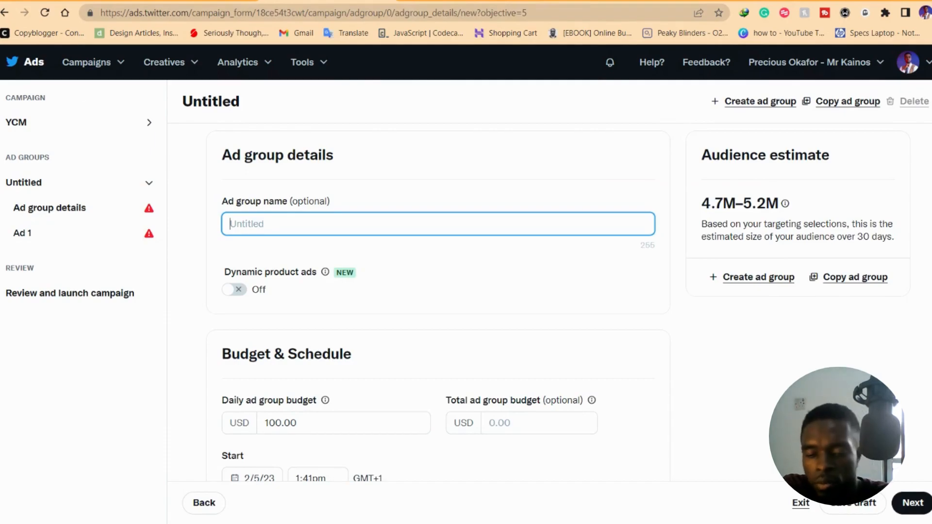
text(YCMvalentine)
key(Left)
key(Left)
key(Left)
key(Left)
key(Left)
key(Left)
key(Left)
key(Left)
key(Left)
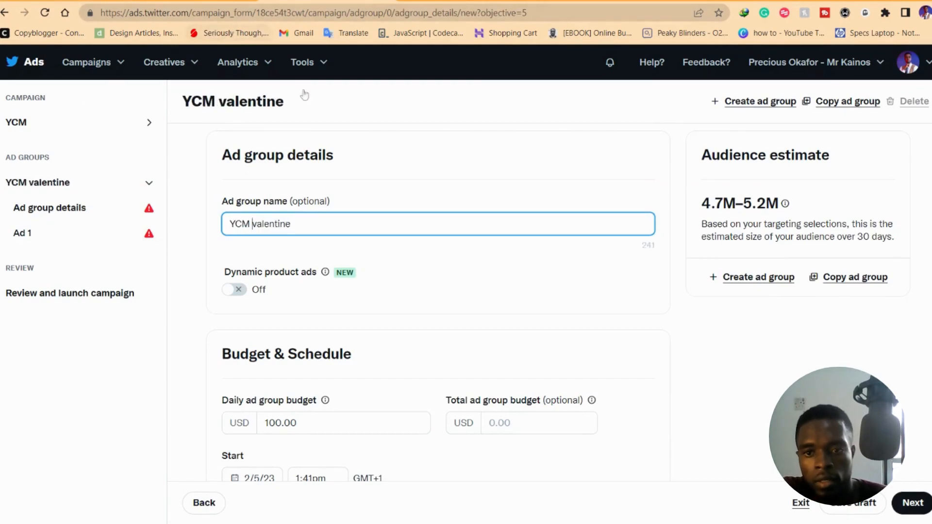
key(End)
key(BackSpace)
text(nigeria)
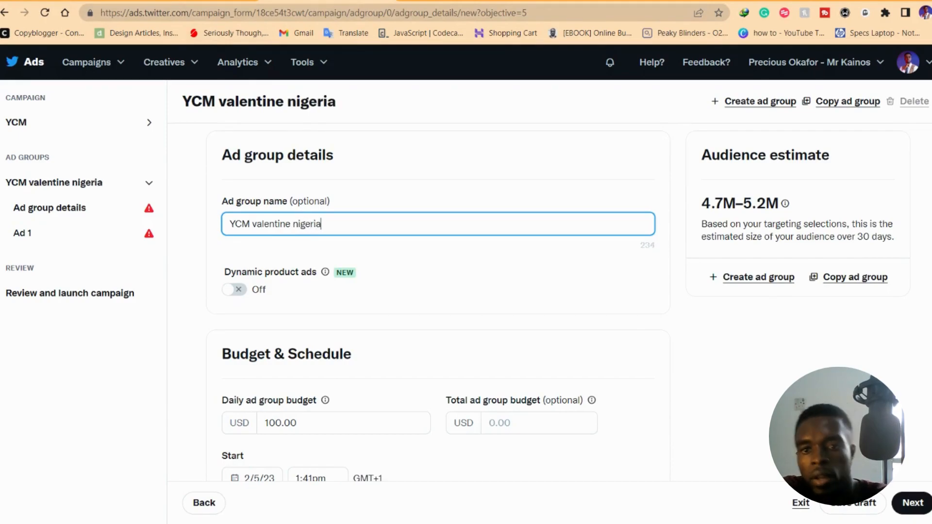
click(516, 268)
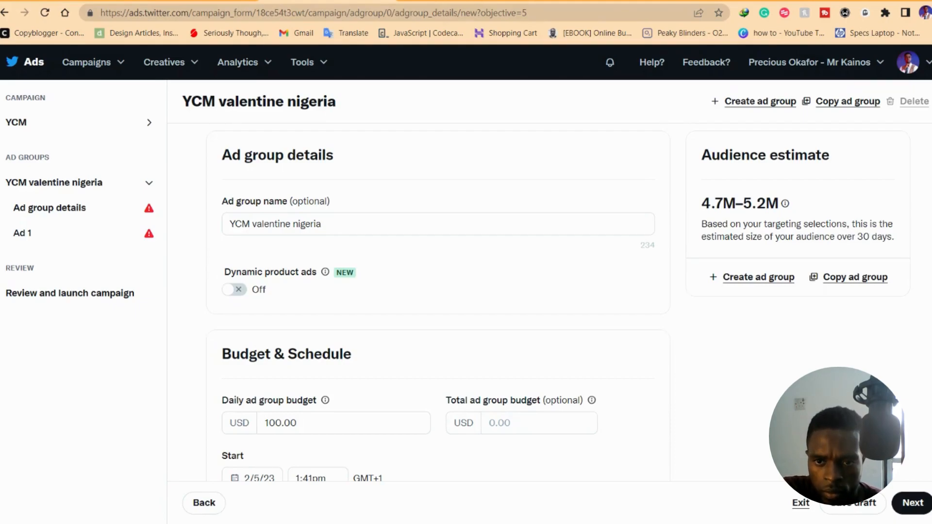
Set the daily ad group budget to 5.00 USD and the total ad group budget to 50.00 USD
mouse_move(325, 273)
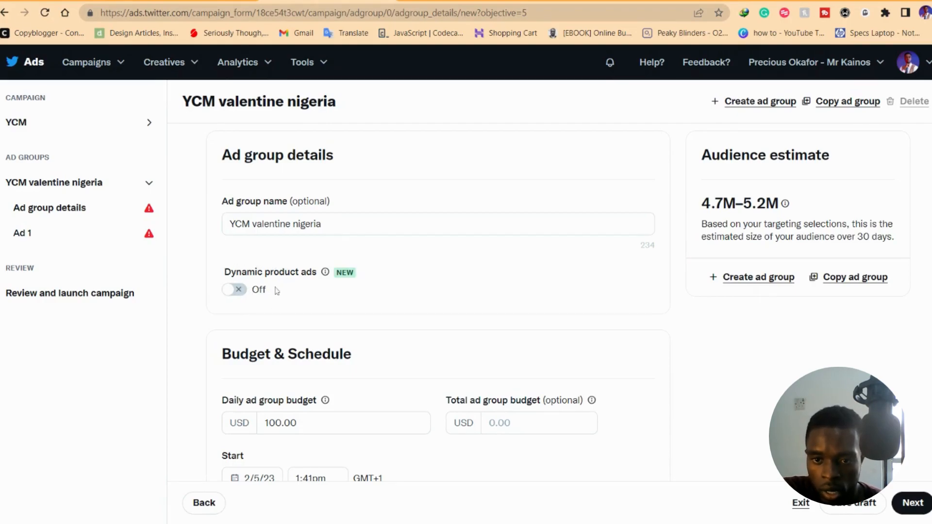
scroll(266, 283, down, 3)
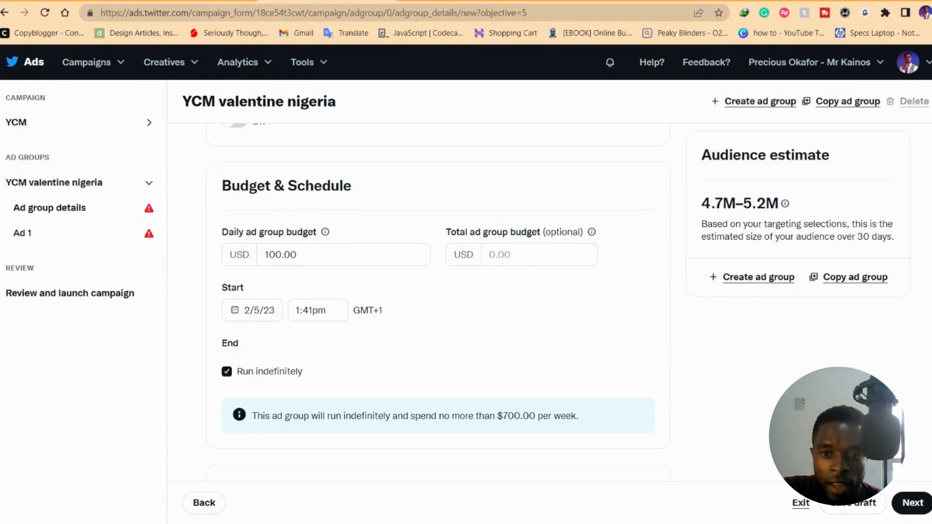
double_click(272, 254)
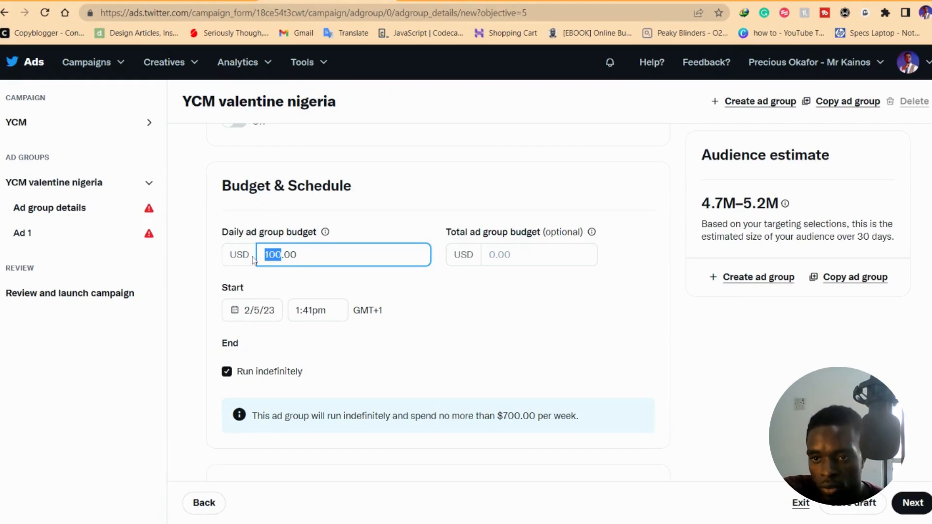
text(50)
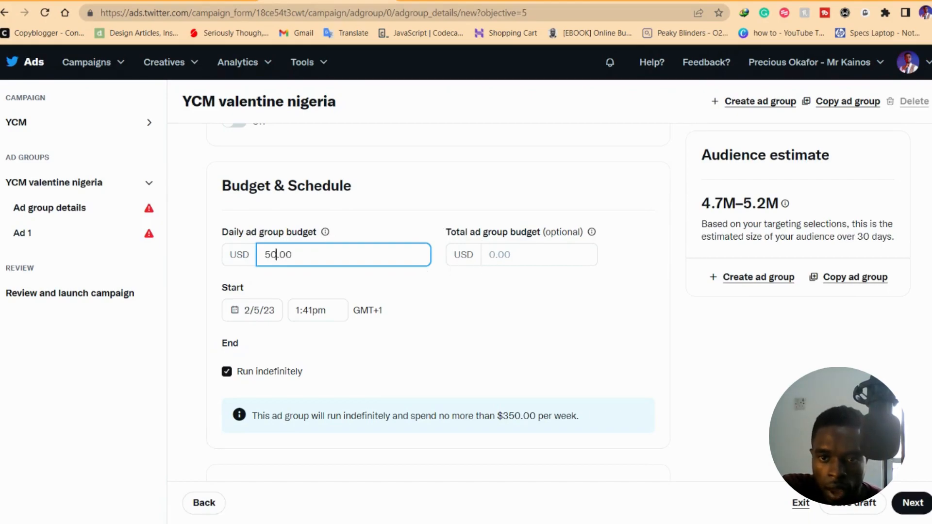
key(shift+Home)
text(5)
key(Tab)
text(50)
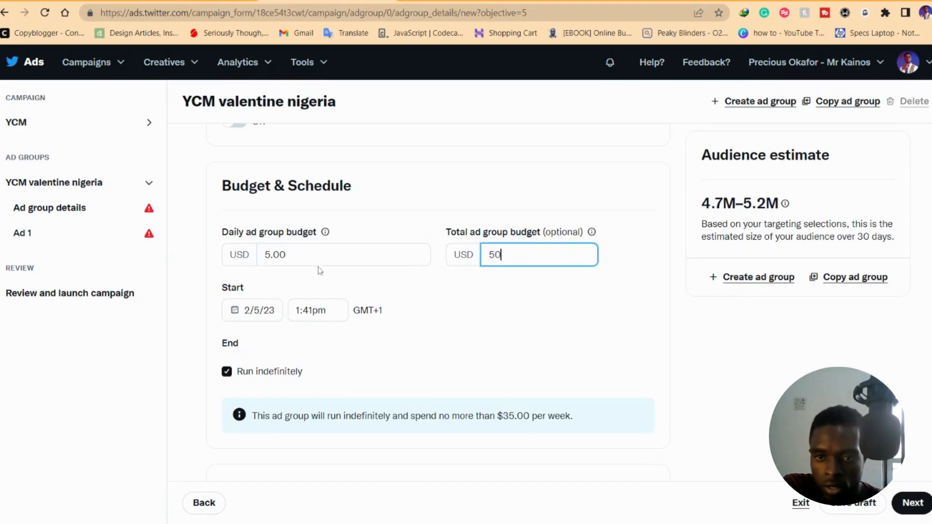
click(433, 273)
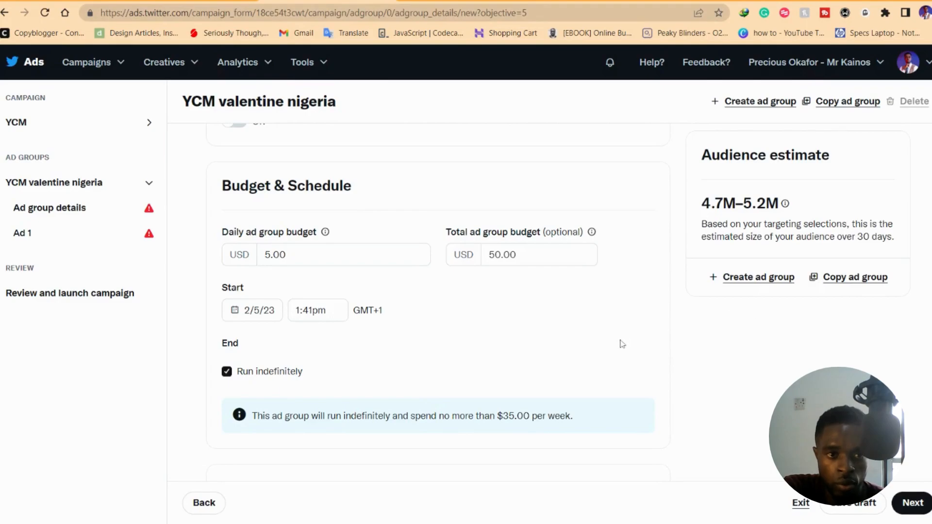
Set the ad group's delivery goal to Link clicks and its Pay by option to Link click
scroll(452, 315, down, 6)
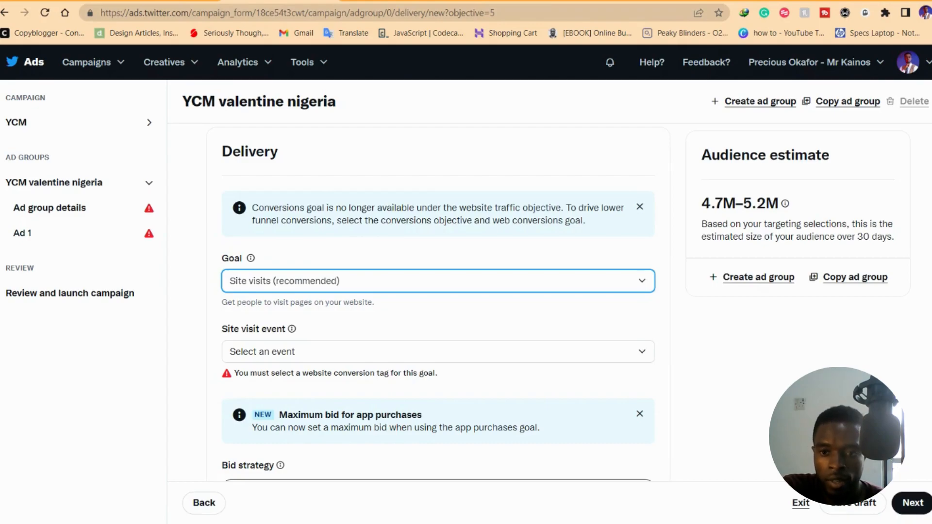
click(379, 308)
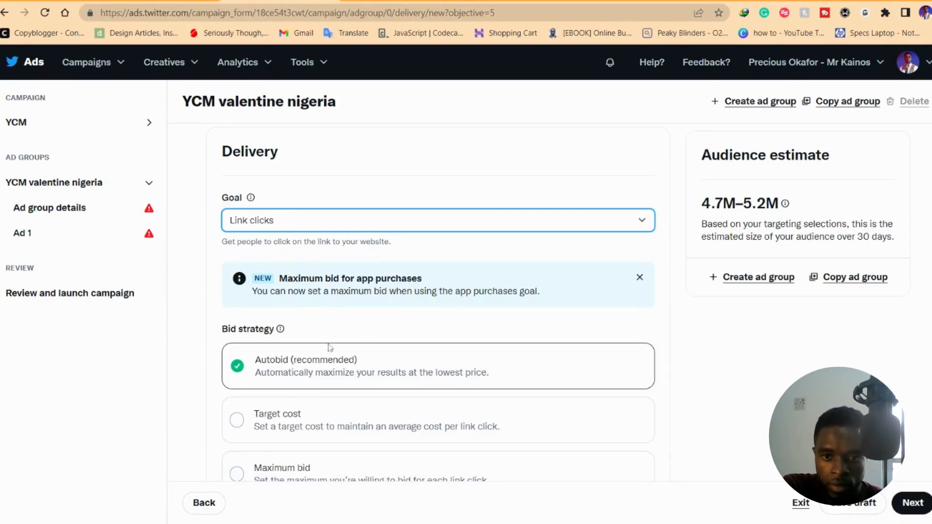
scroll(329, 348, down, 2)
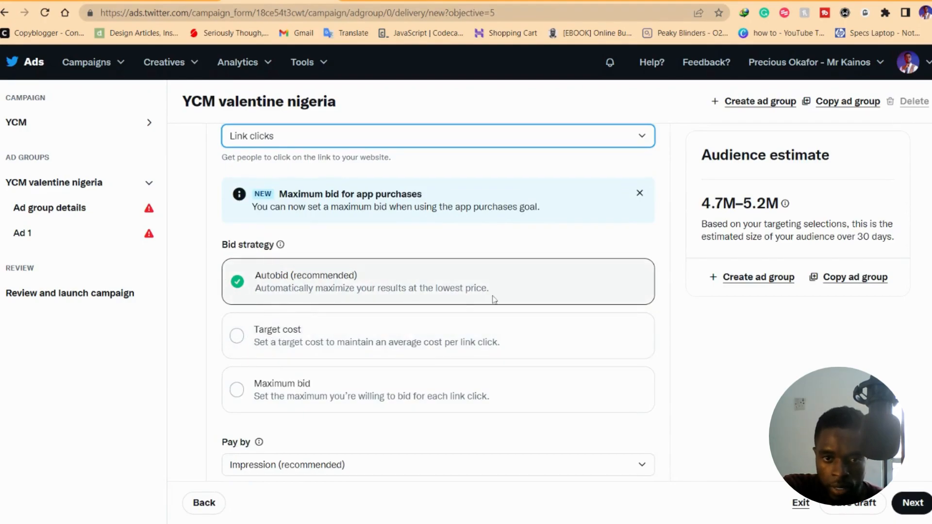
scroll(380, 405, down, 1)
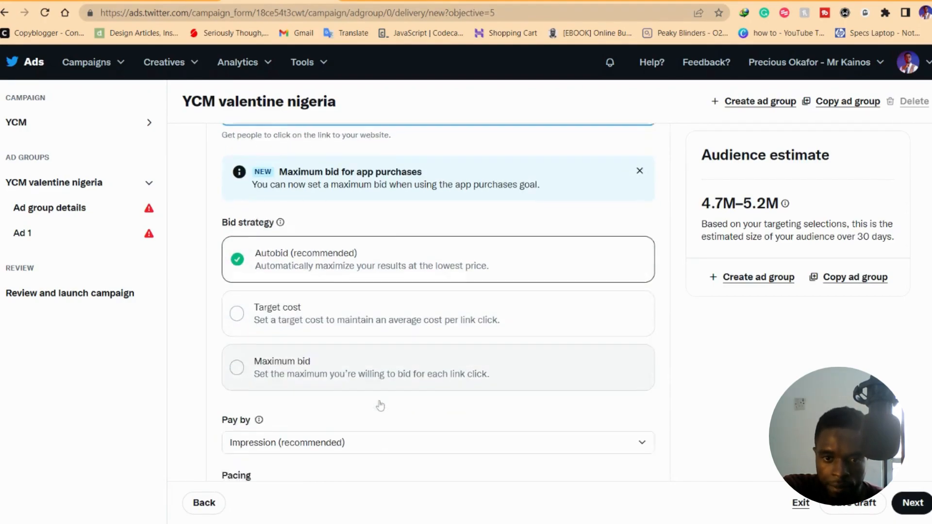
scroll(380, 405, down, 3)
click(276, 298)
click(273, 332)
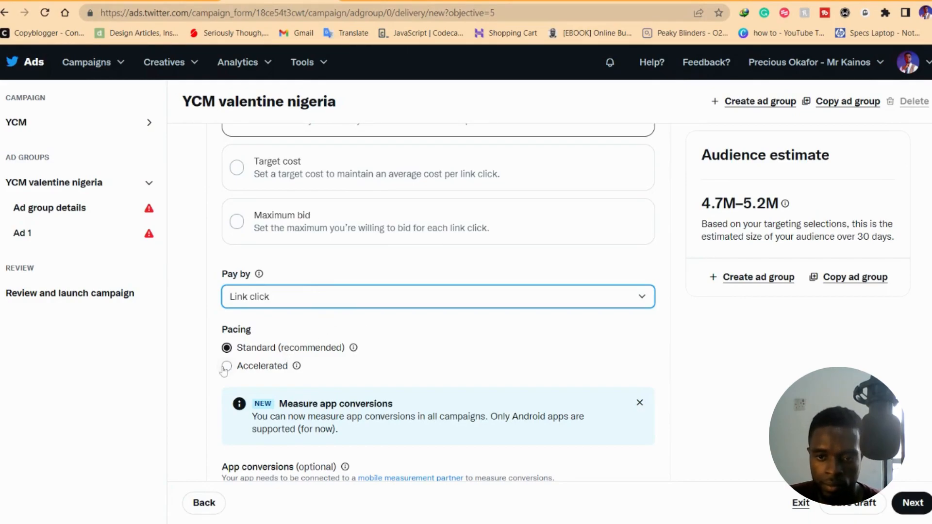
Read the explanations of Standard and Accelerated pacing and look at the Android app choice for app conversions
click(353, 348)
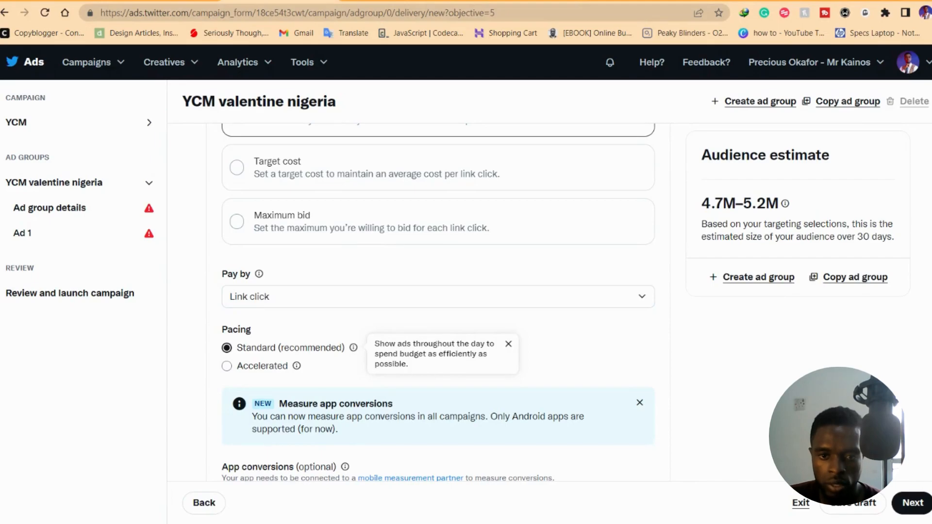
click(296, 366)
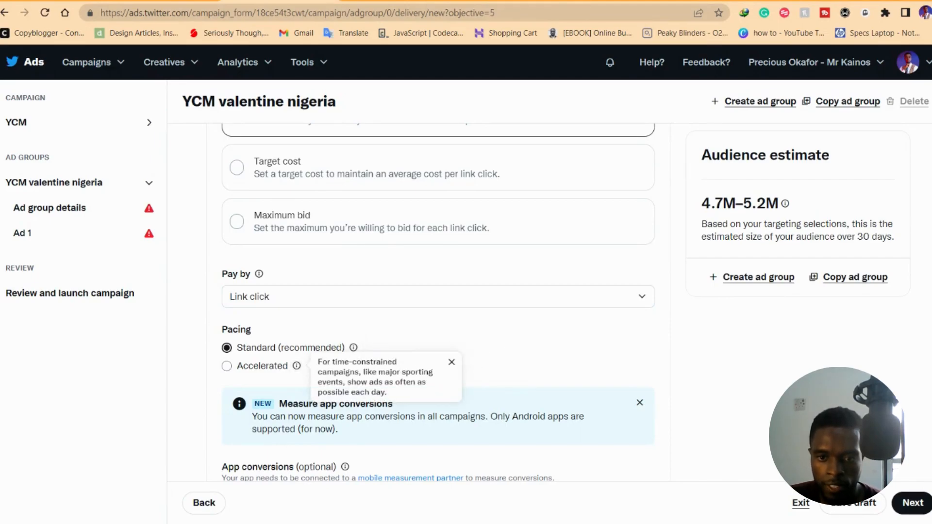
scroll(333, 337, down, 3)
click(323, 335)
click(322, 335)
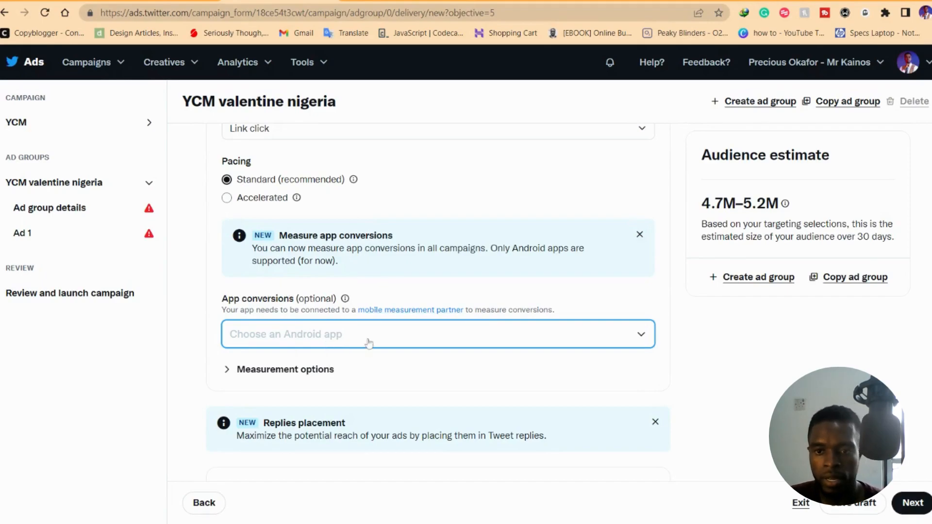
Add Replies to the Twitter placements and read the notice about the Replies placement
scroll(397, 325, down, 3)
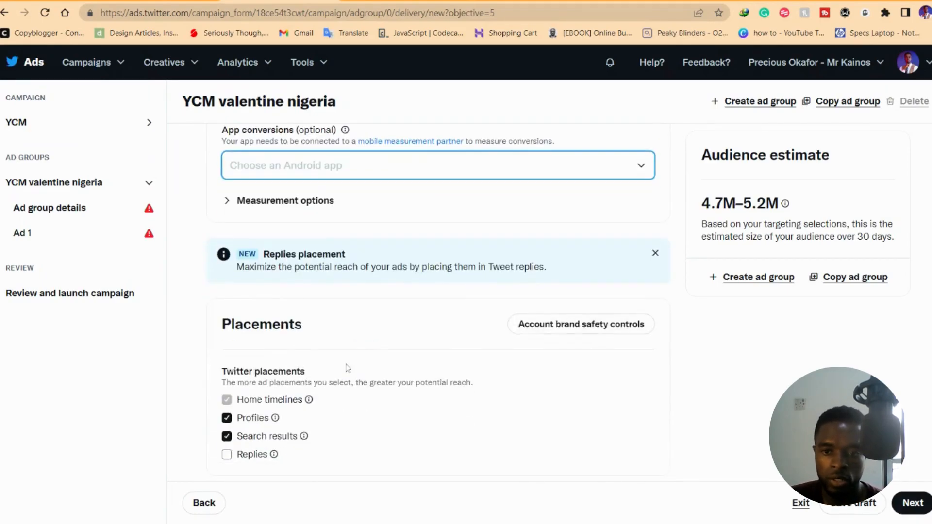
scroll(300, 280, down, 2)
scroll(308, 285, up, 2)
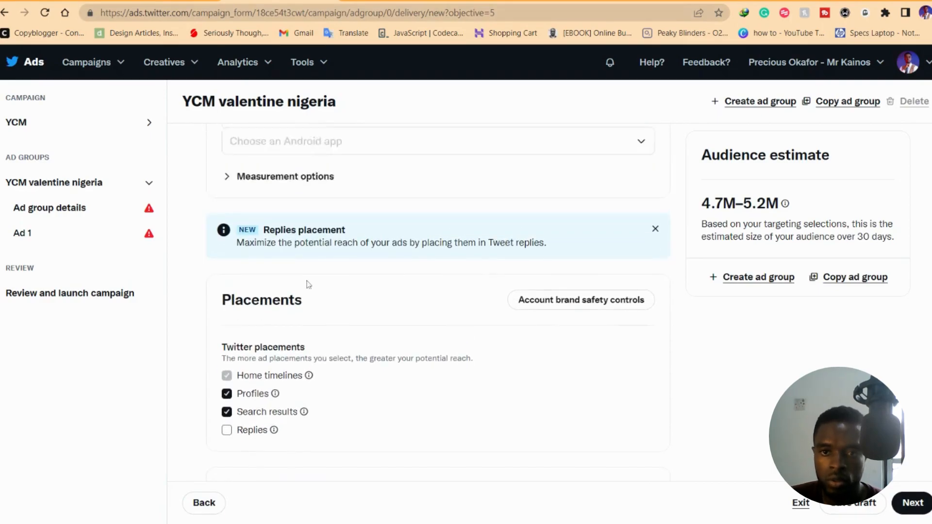
scroll(307, 407, down, 2)
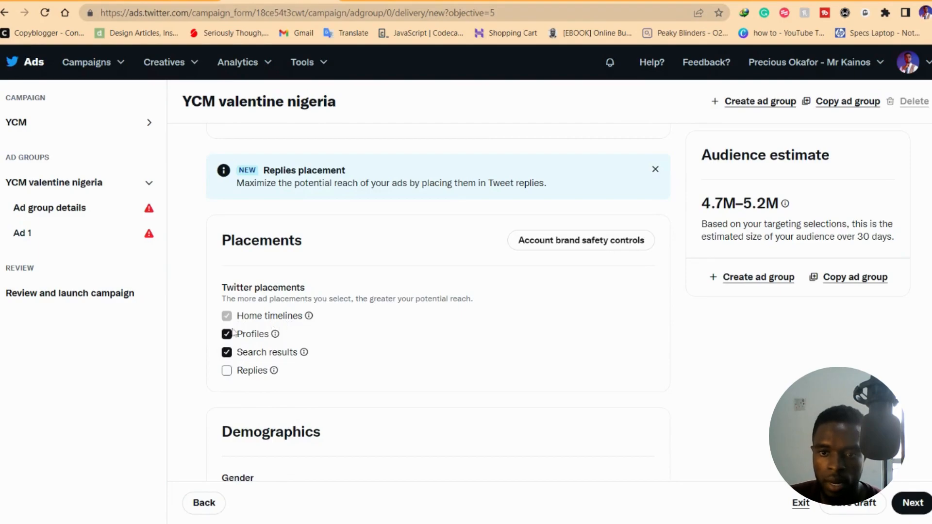
click(227, 370)
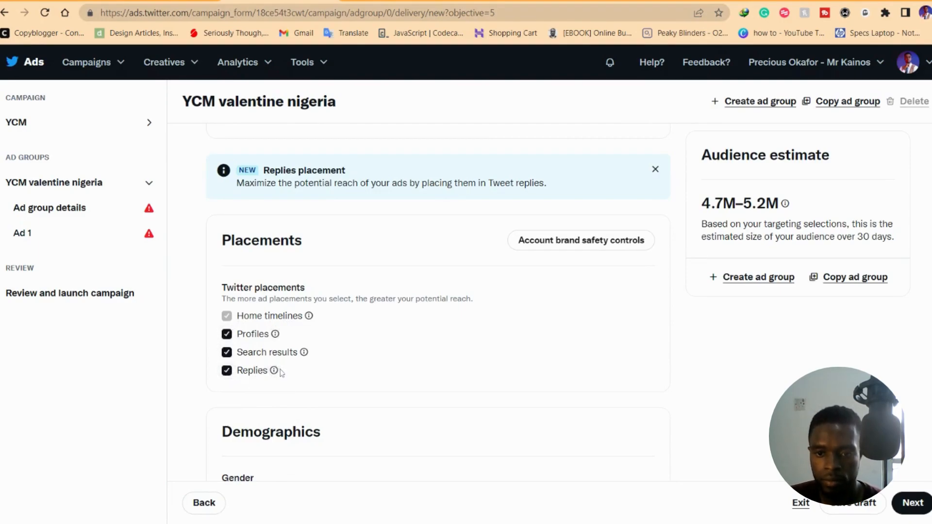
mouse_move(275, 369)
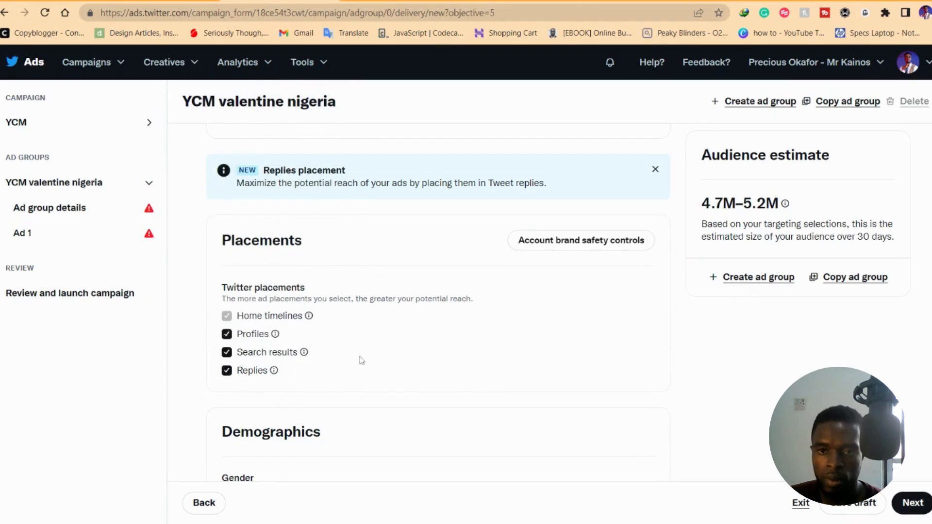
drag(238, 187, 537, 185)
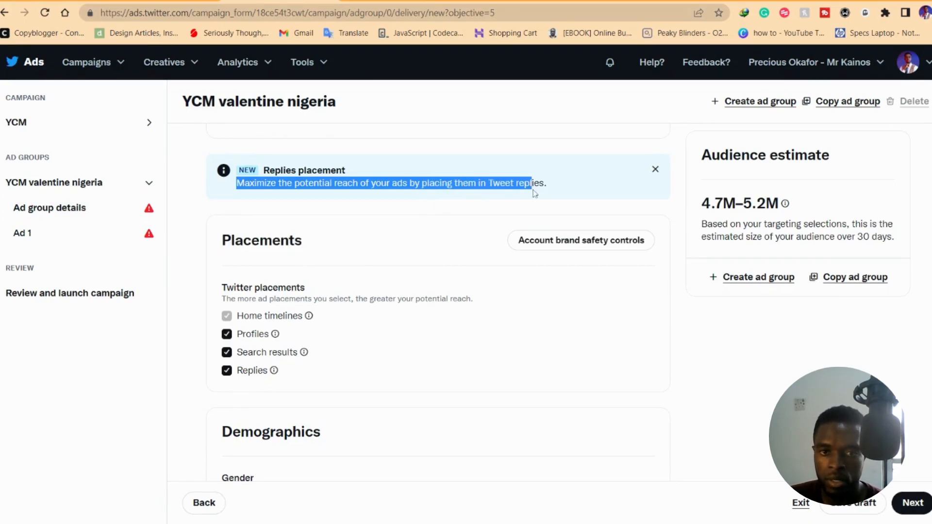
click(593, 177)
Examine the gender, age and language targeting options in the ad group's demographics
scroll(427, 442, down, 3)
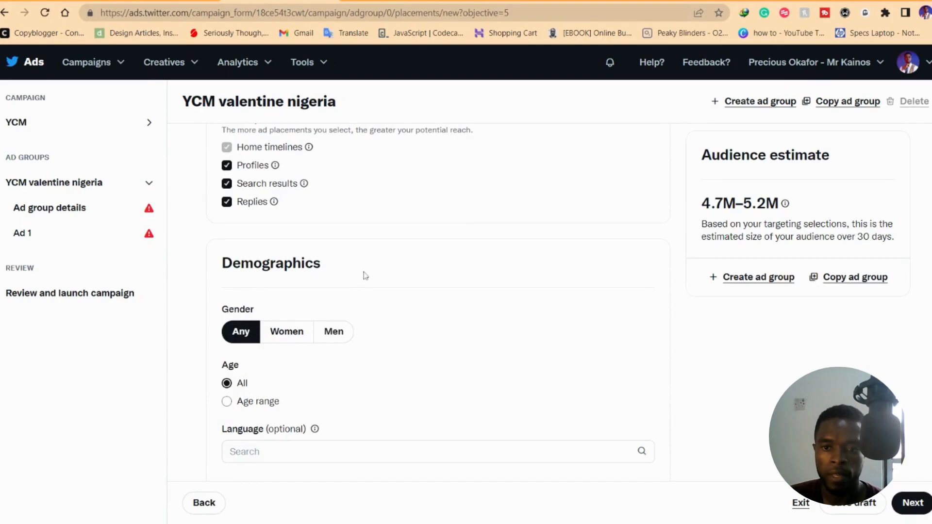
scroll(364, 274, down, 3)
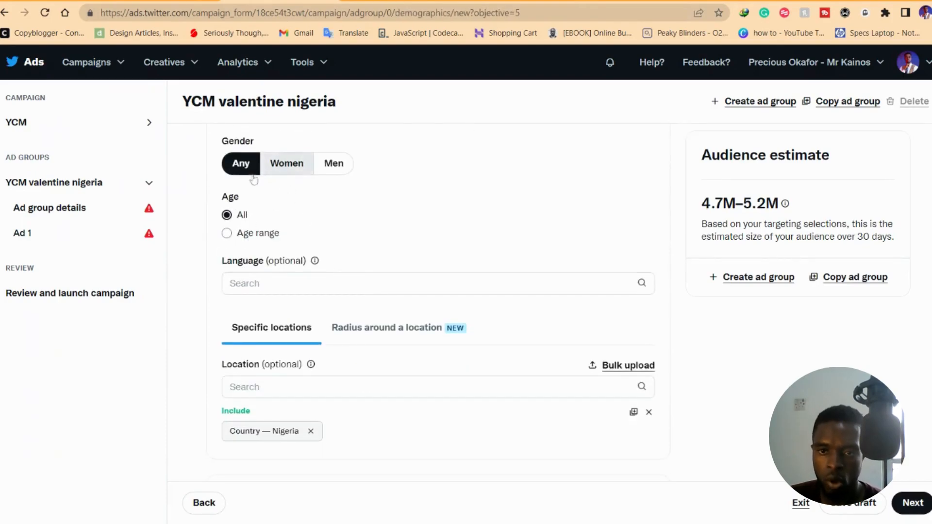
click(310, 284)
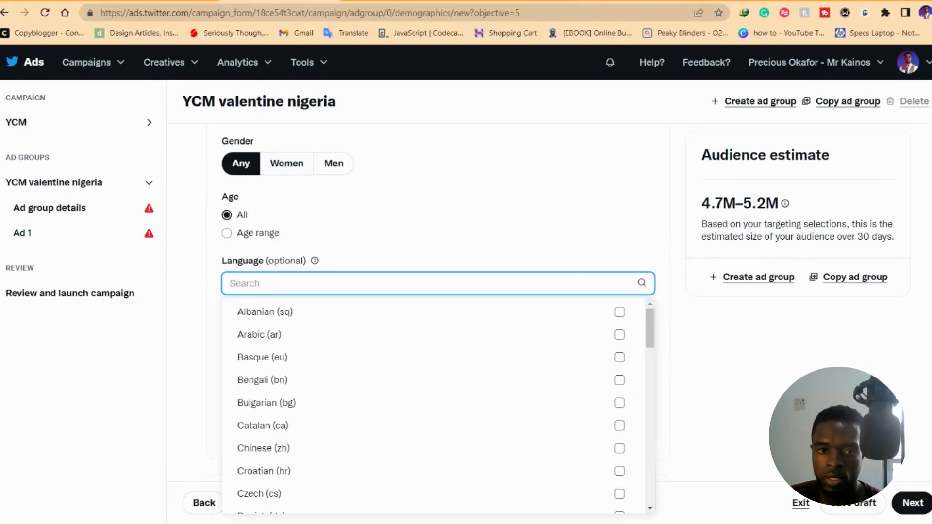
click(408, 237)
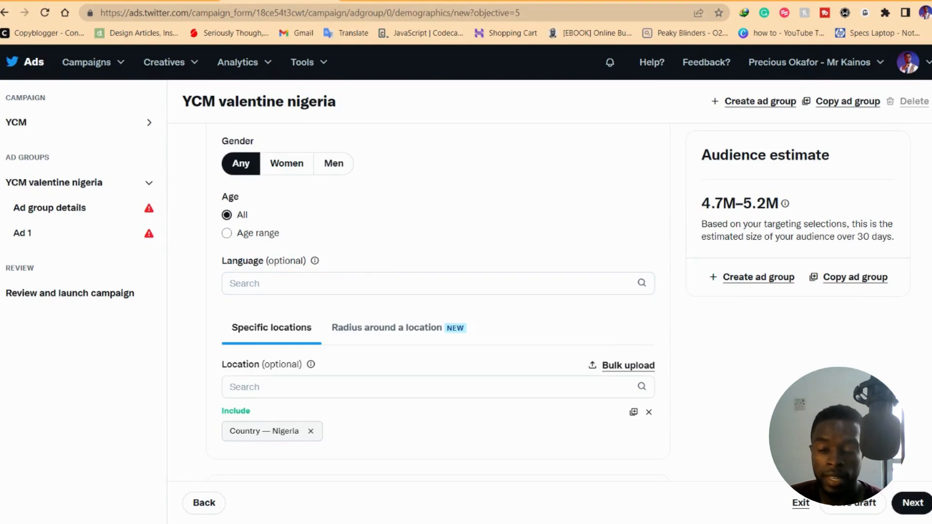
click(388, 284)
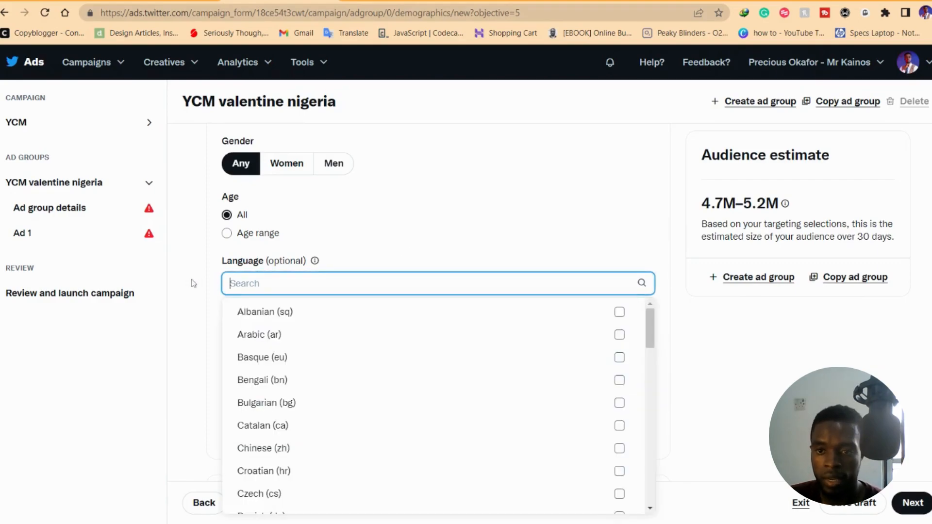
click(212, 265)
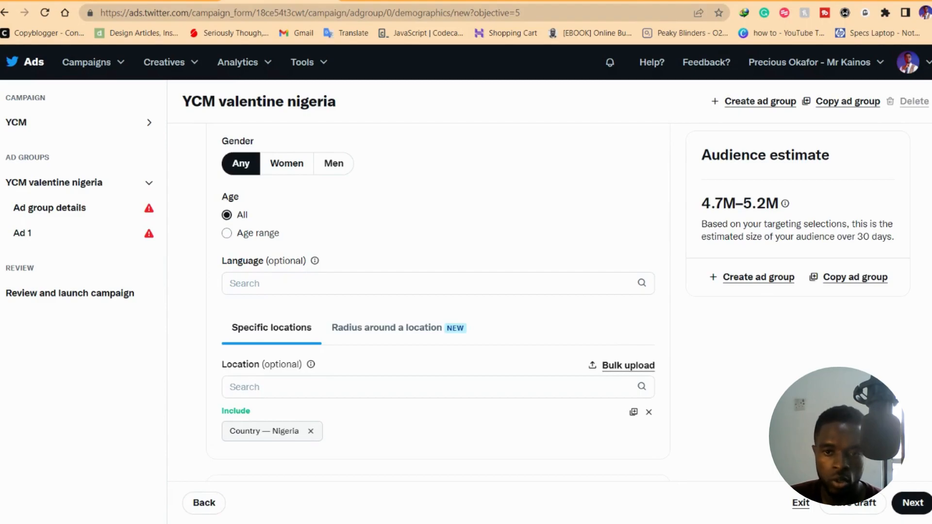
Look at the Radius around a location targeting option and return to Specific locations
scroll(348, 269, down, 4)
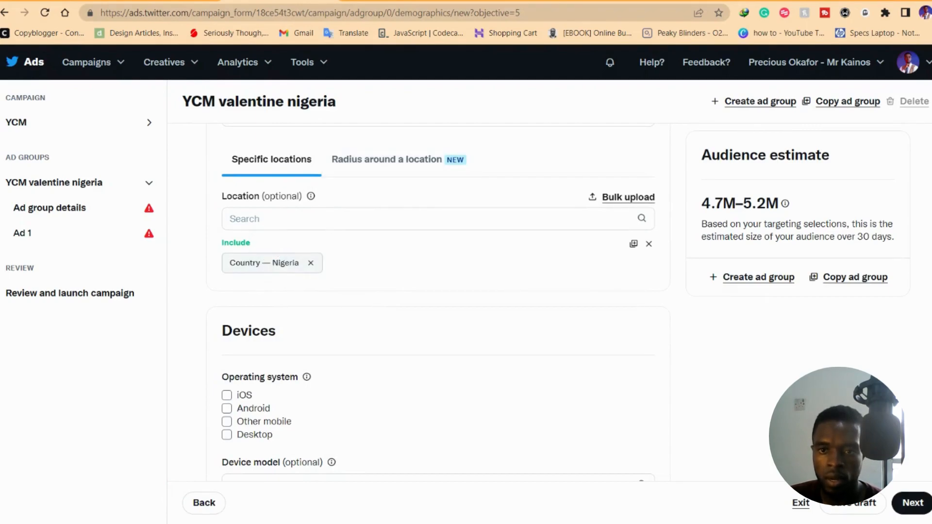
click(383, 162)
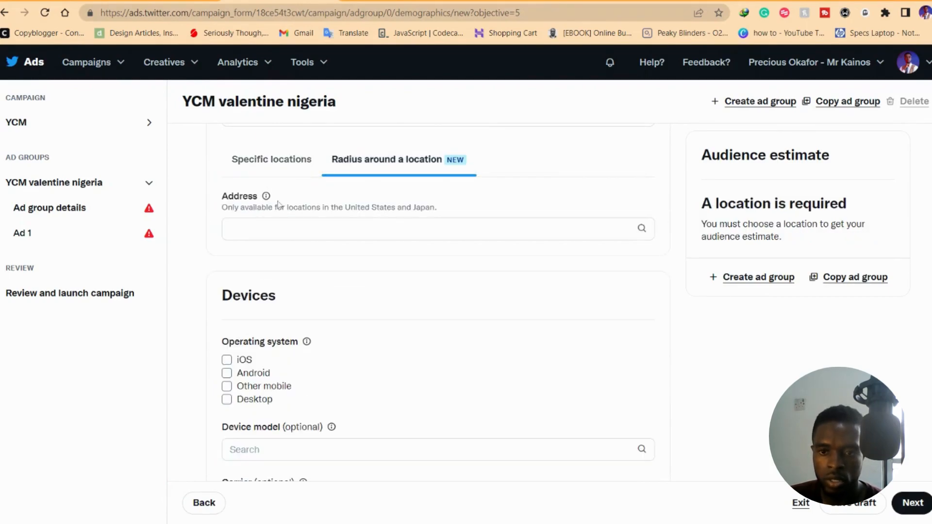
click(271, 165)
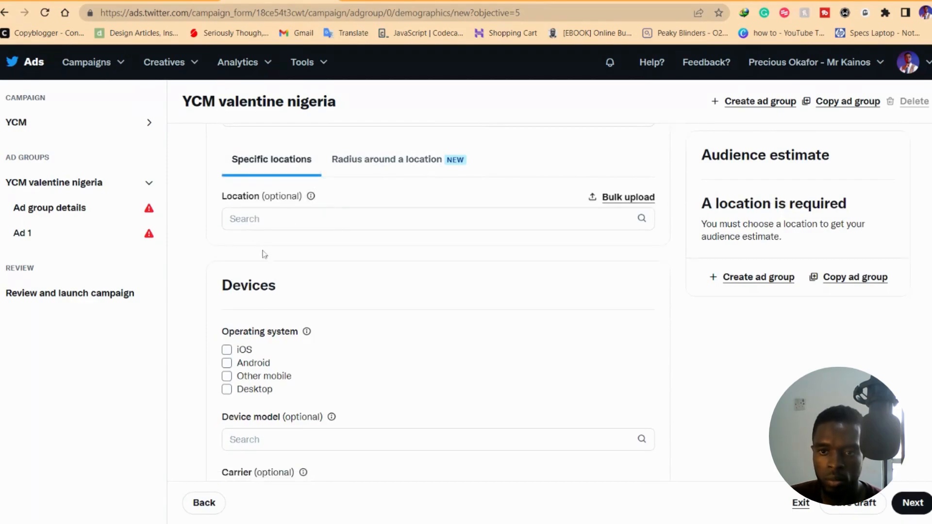
Include the country Nigeria as a specific target location for the ad group
click(230, 219)
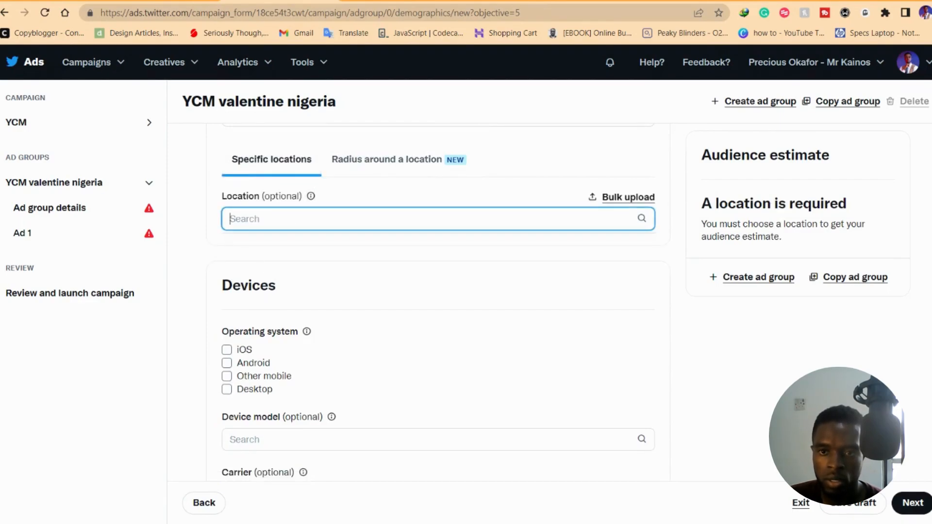
text(nigeria)
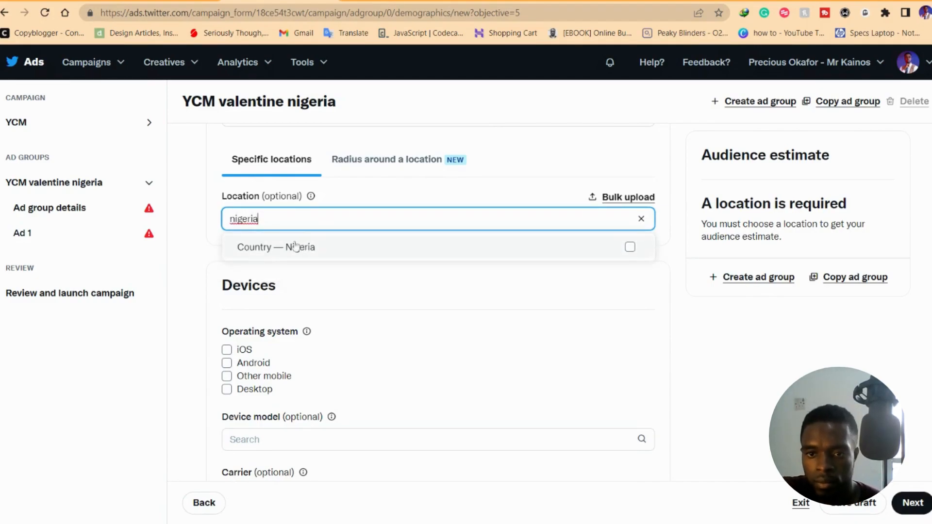
click(297, 246)
click(357, 290)
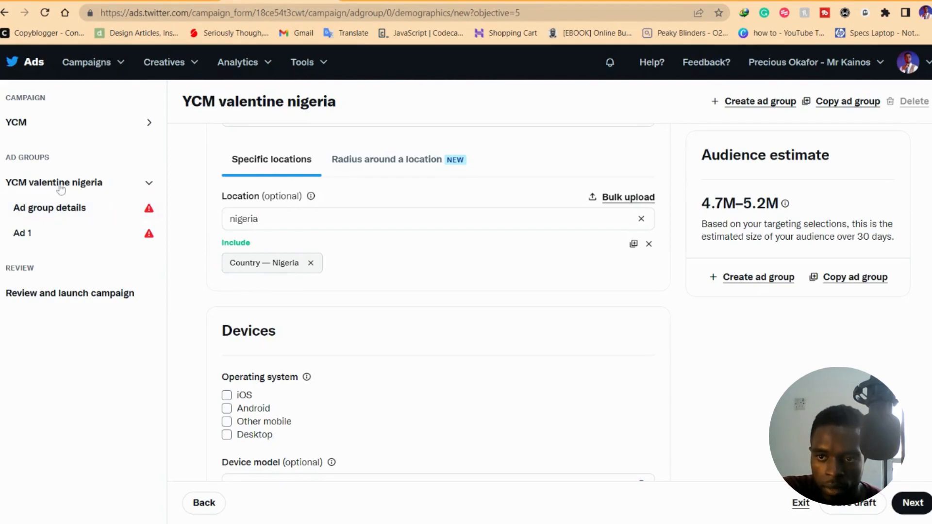
Target the Desktop, Other mobile, Android and iOS operating systems in the device settings
scroll(331, 329, down, 2)
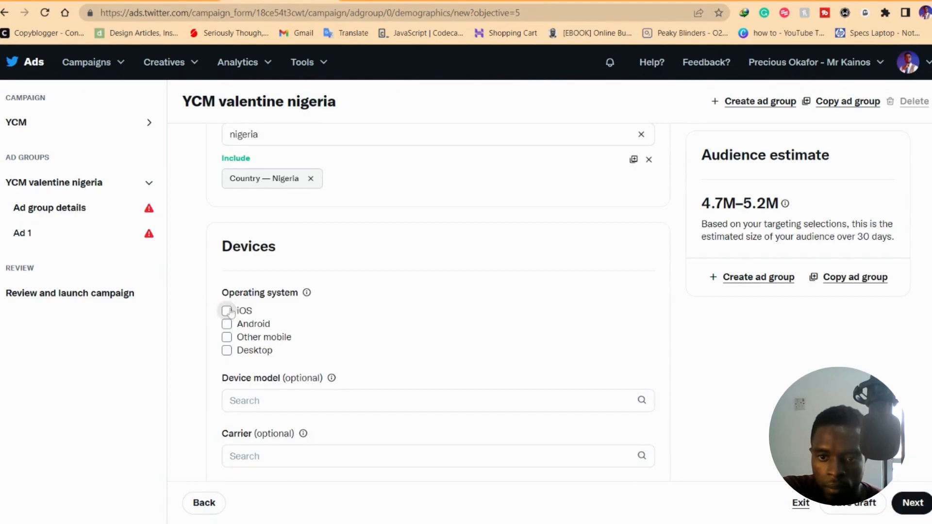
click(226, 350)
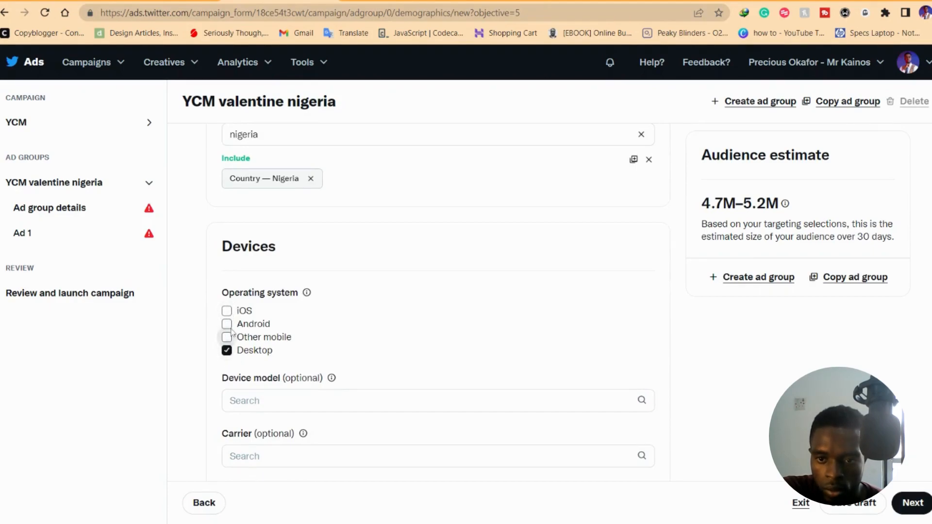
click(226, 337)
click(226, 323)
click(227, 311)
Look at the version choices for iOS, Android and Other mobile, leaving each one set to All
scroll(326, 244, down, 3)
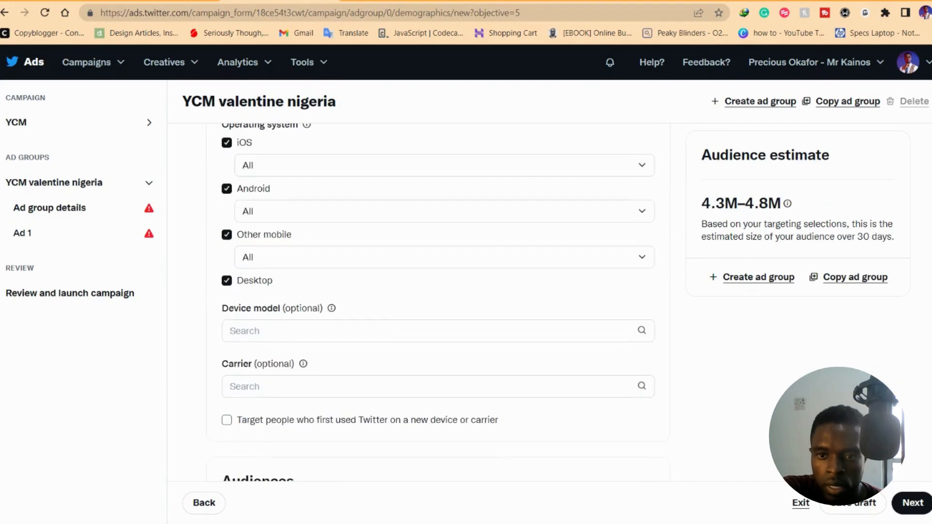
scroll(326, 244, up, 2)
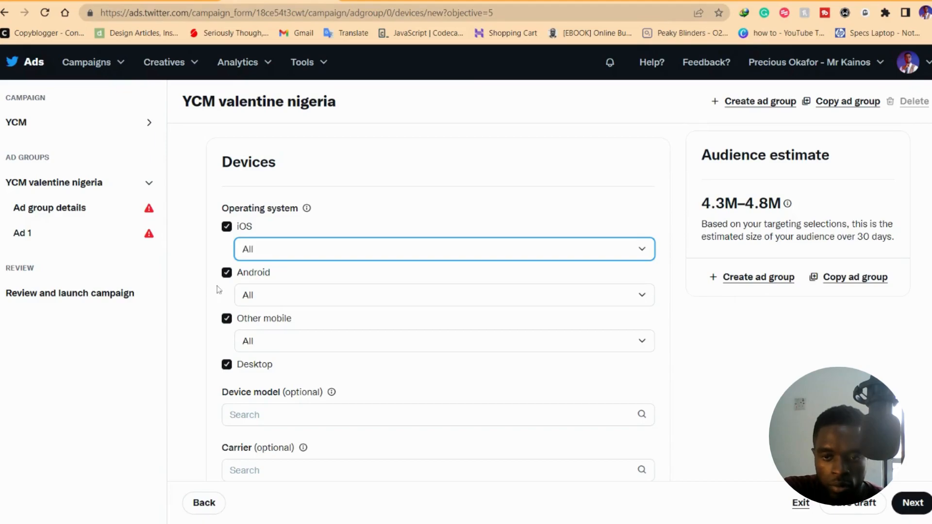
click(196, 284)
click(267, 295)
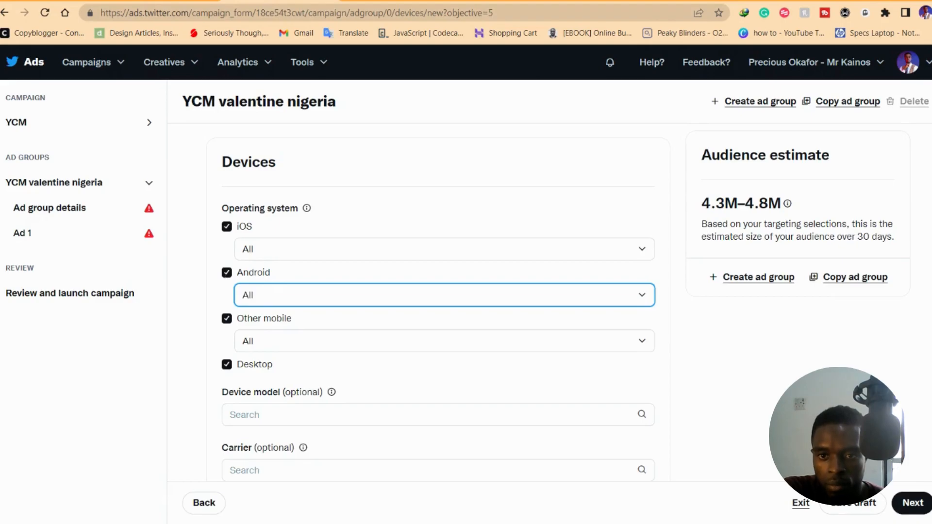
click(212, 347)
click(287, 345)
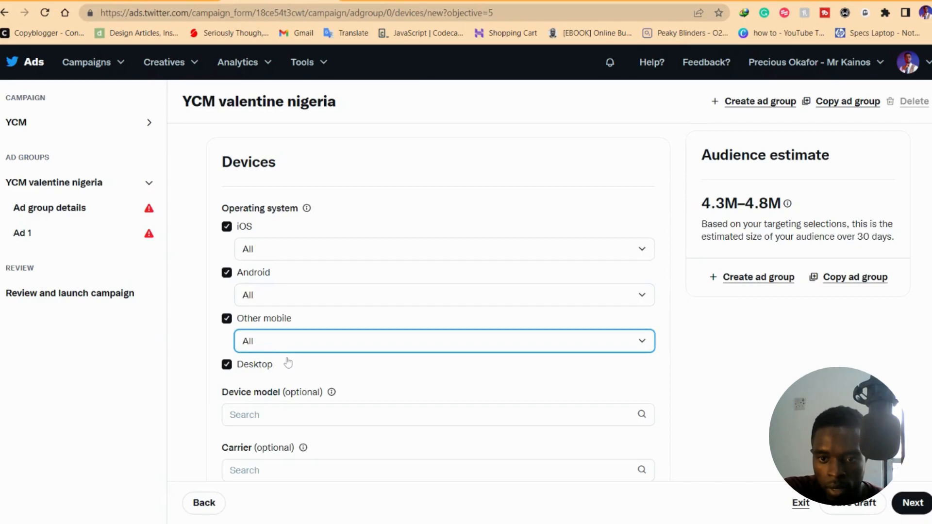
click(209, 299)
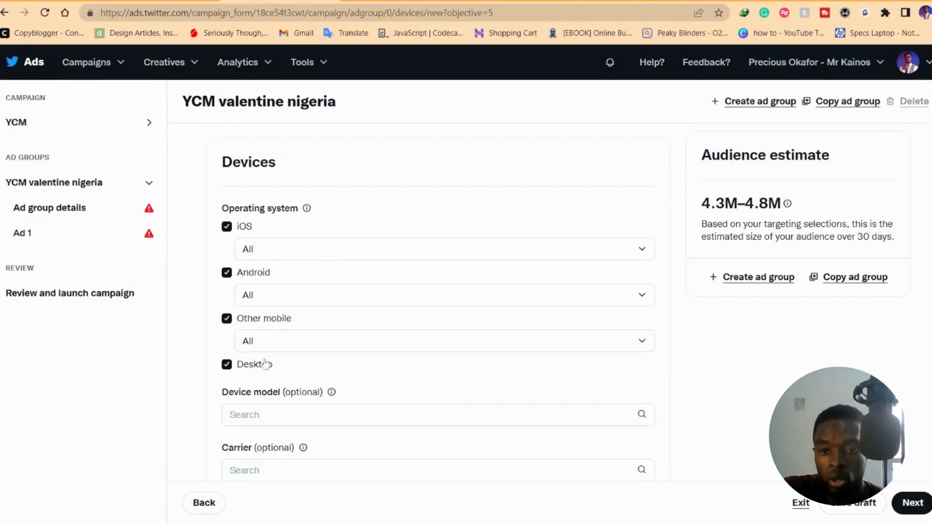
Browse the device model brands, including the Apple and Tecno models, without selecting any
scroll(333, 353, down, 2)
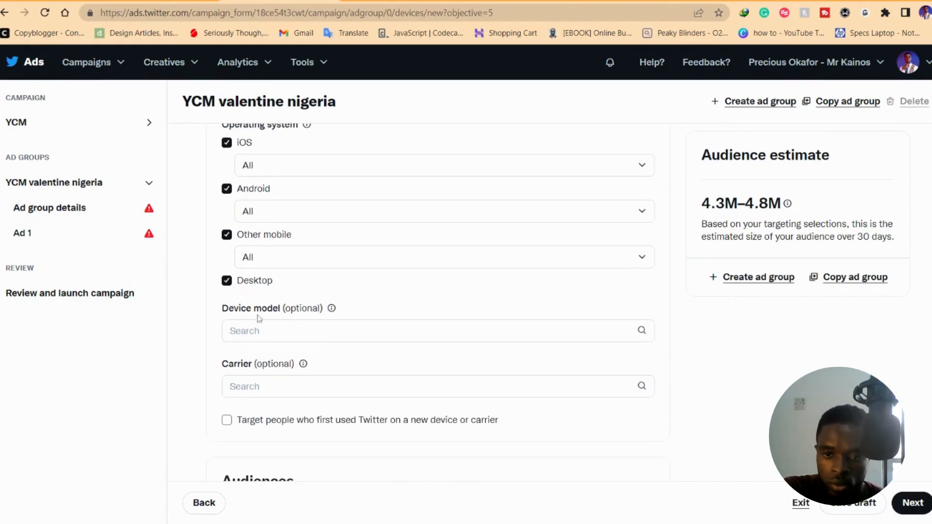
click(330, 330)
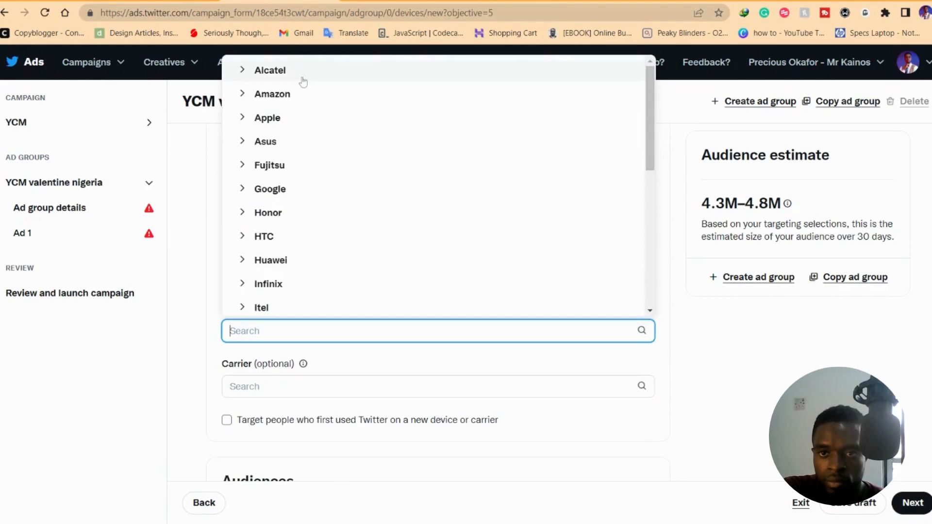
click(250, 119)
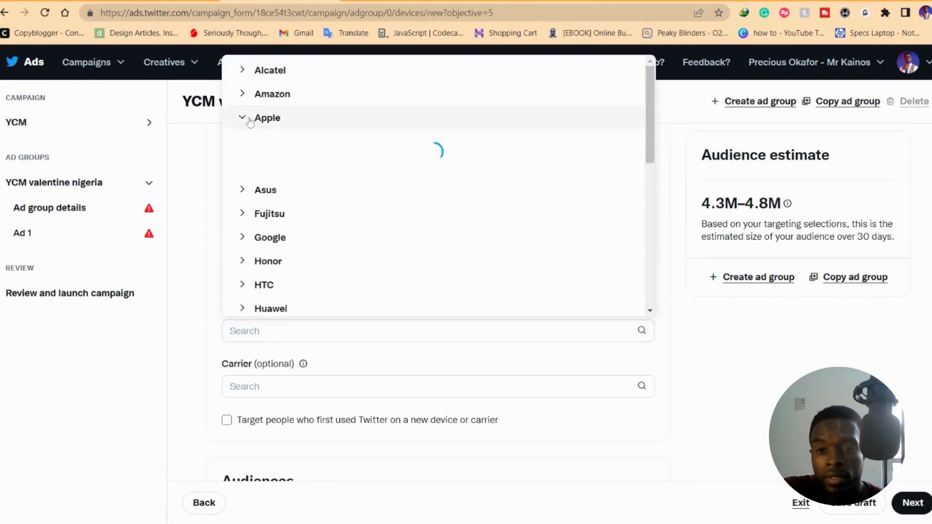
click(245, 118)
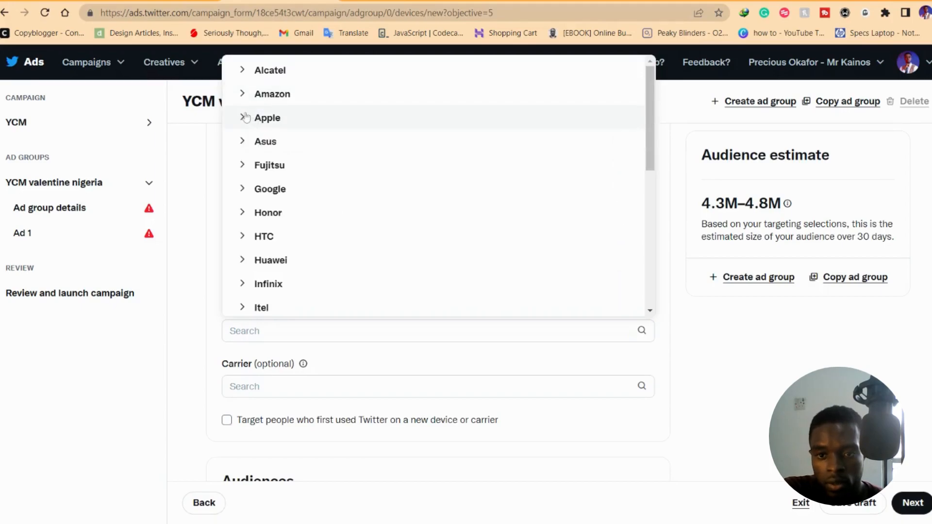
scroll(249, 276, down, 6)
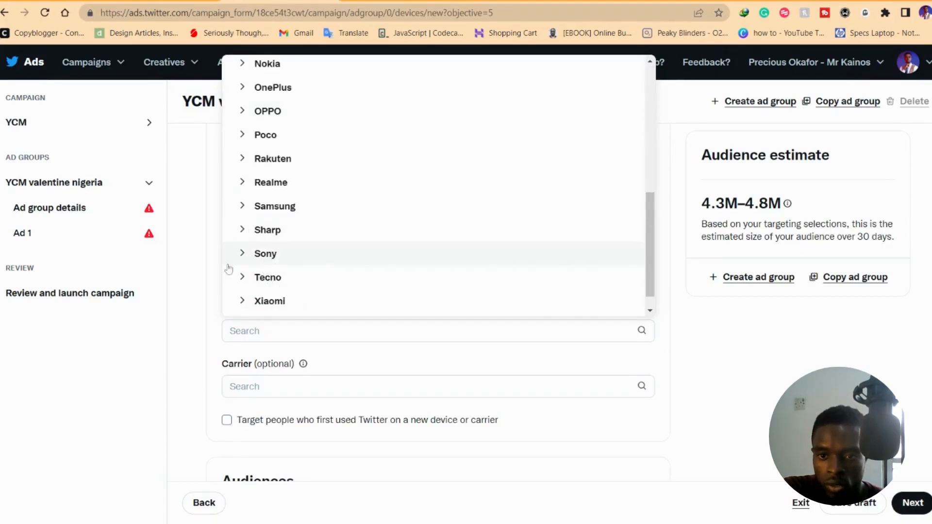
scroll(228, 272, down, 1)
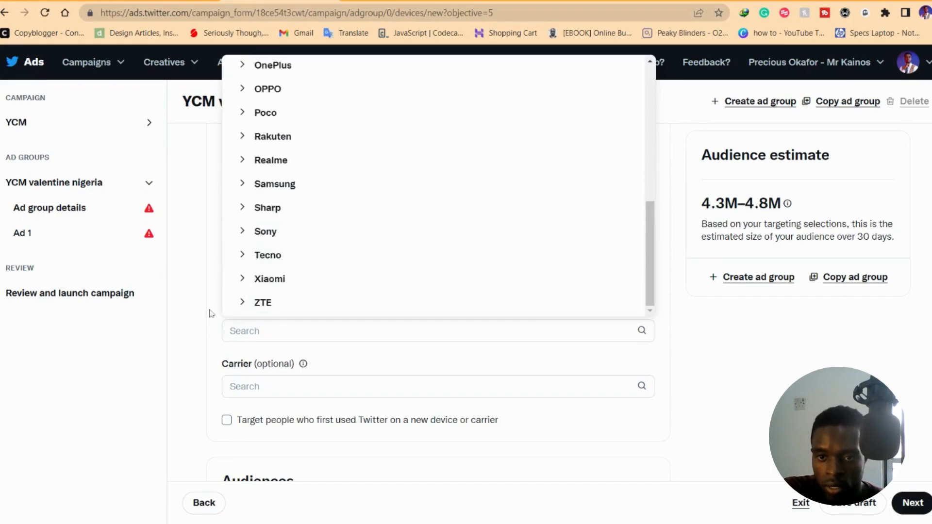
click(246, 254)
scroll(334, 258, down, 2)
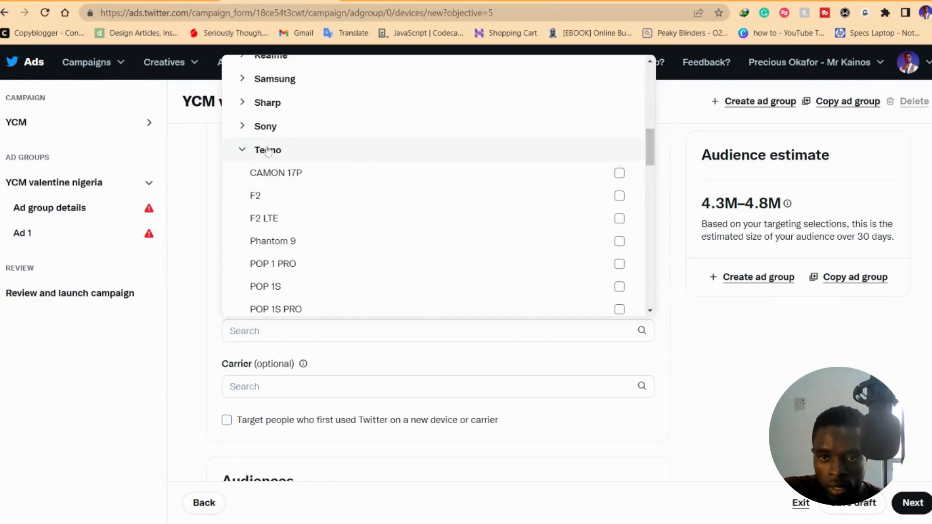
scroll(453, 187, down, 13)
scroll(530, 235, down, 6)
scroll(432, 231, up, 12)
scroll(277, 222, up, 8)
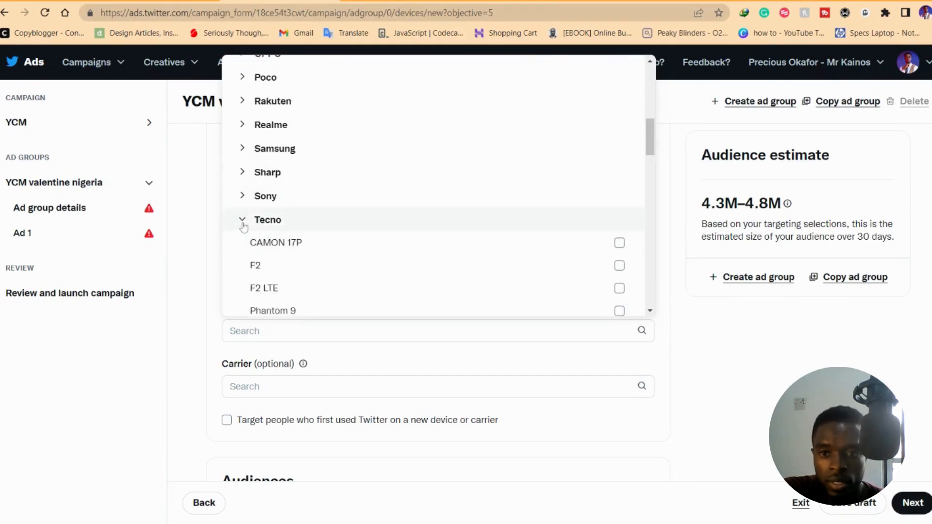
click(242, 224)
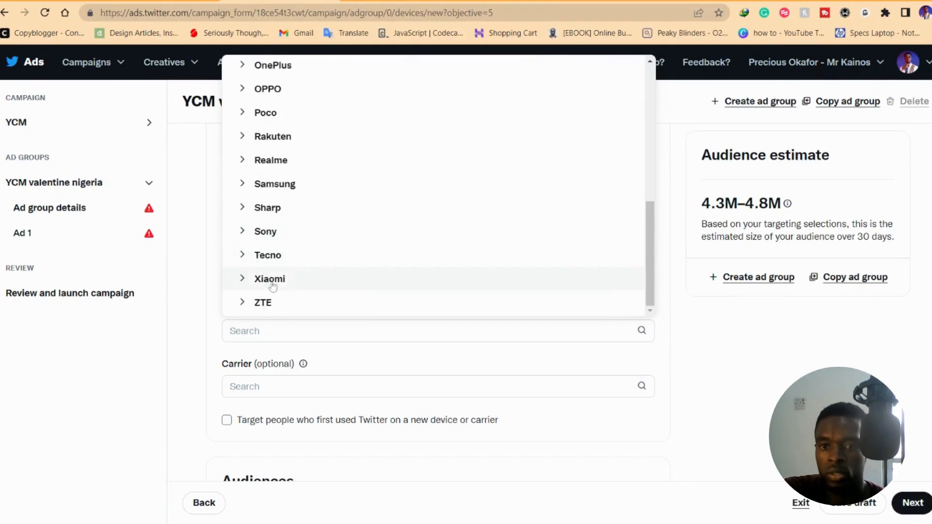
click(205, 324)
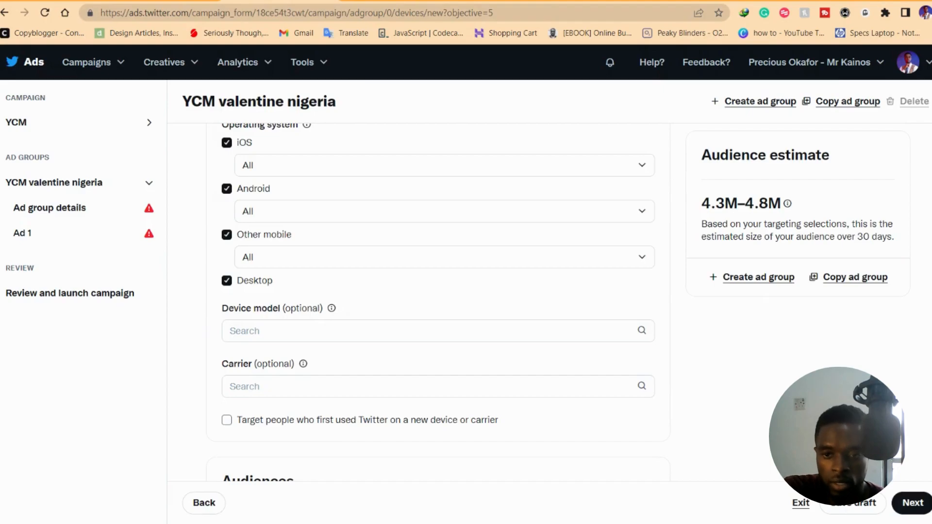
Look through the countries offered for carrier targeting and read the explanation of the Carrier option
scroll(293, 413, down, 2)
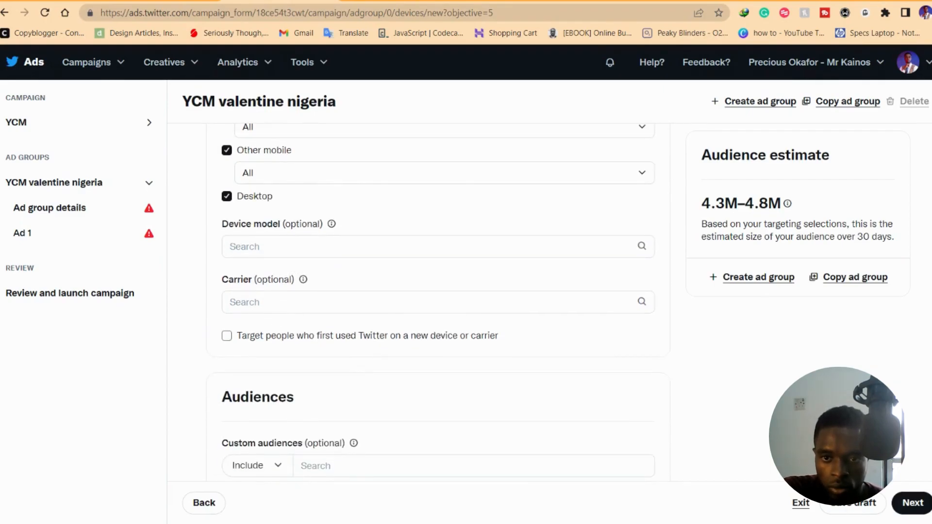
click(431, 302)
scroll(399, 180, down, 5)
scroll(393, 184, down, 5)
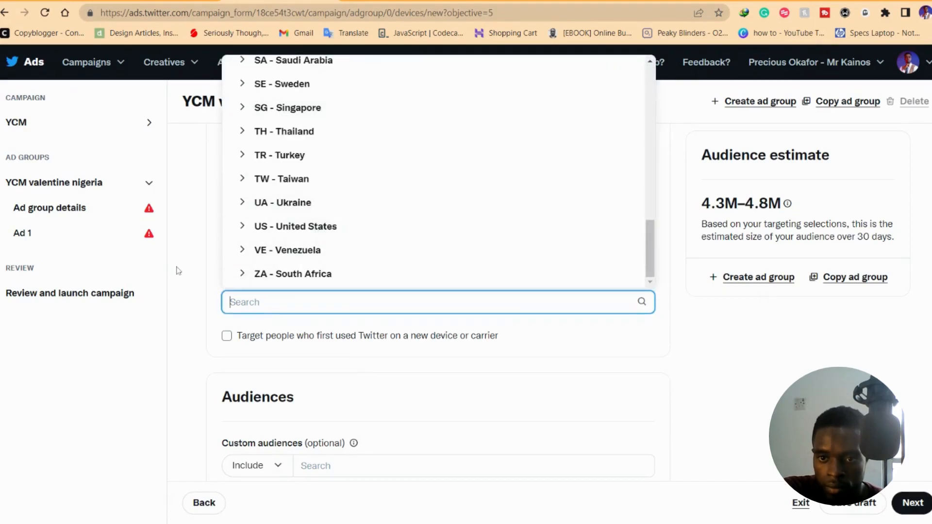
click(196, 281)
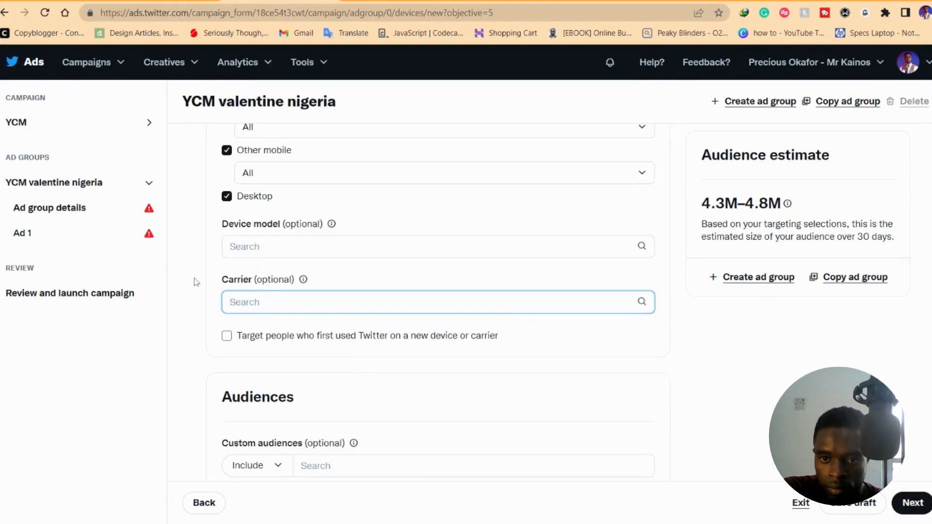
click(303, 280)
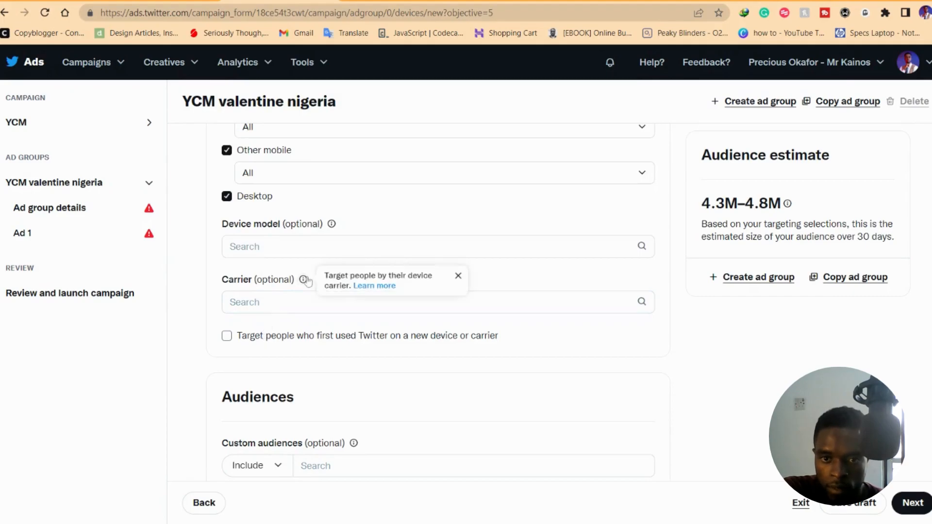
click(198, 277)
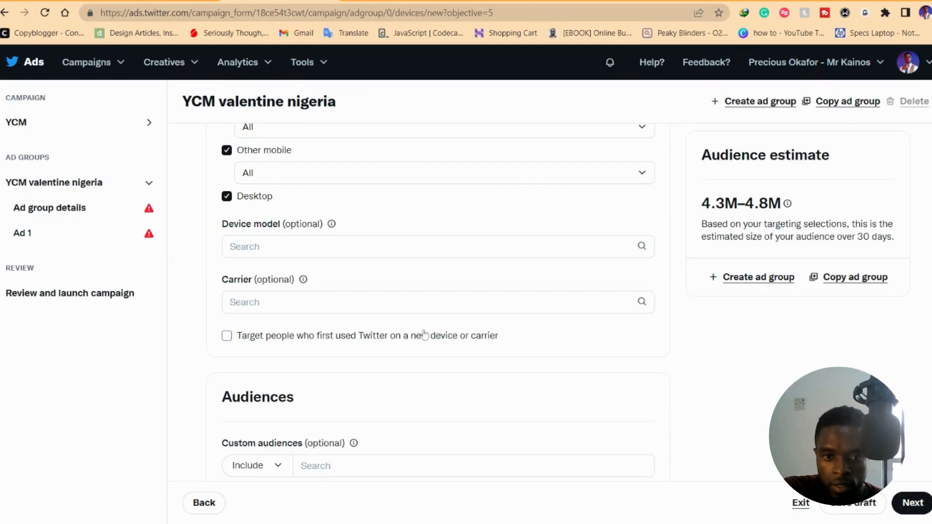
Examine the custom audience options in the ad group's audience settings
scroll(318, 327, down, 5)
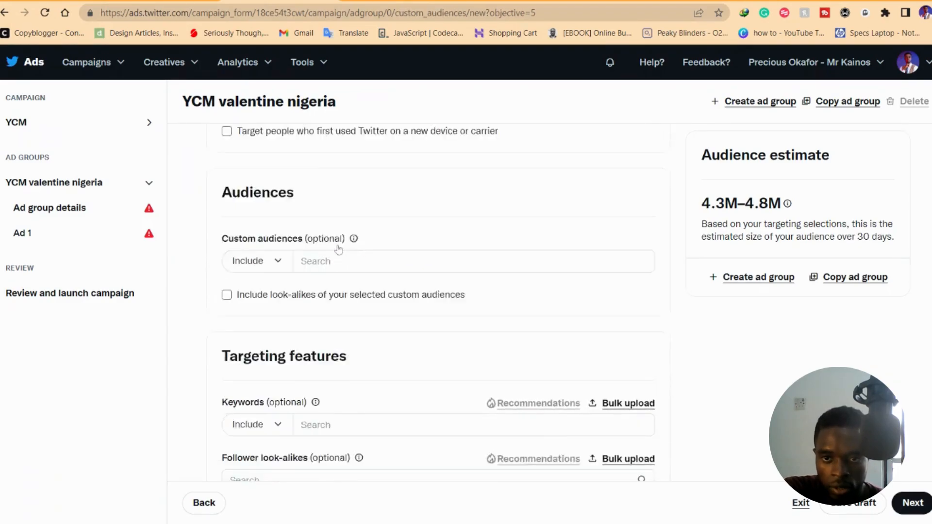
scroll(338, 249, up, 1)
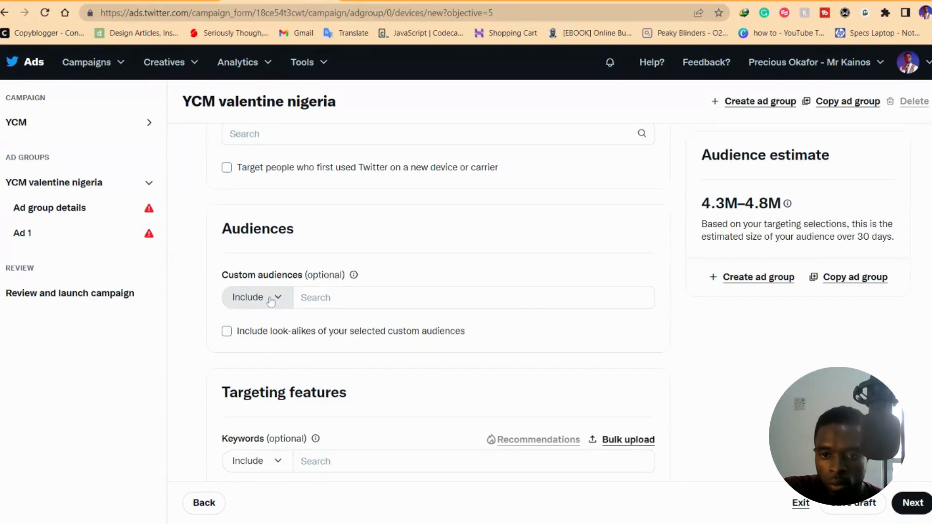
click(316, 298)
click(289, 270)
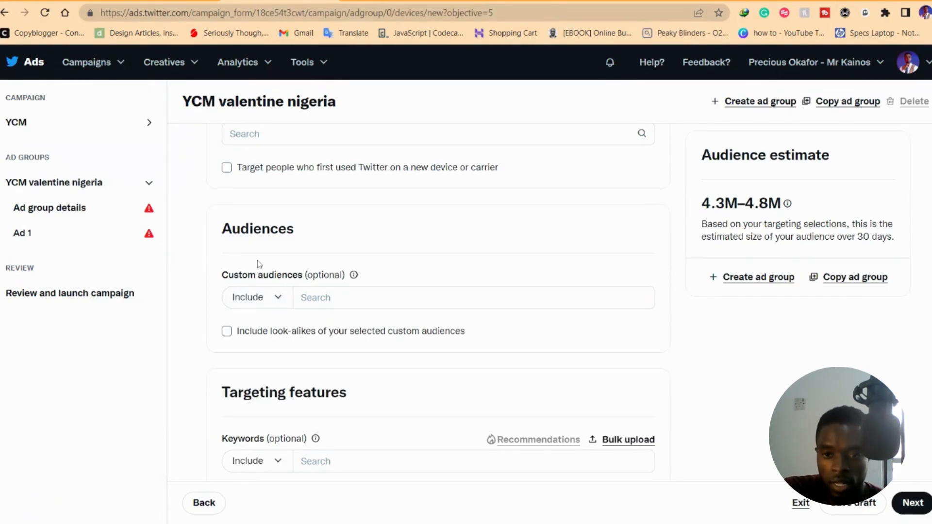
Include the keyword youtube in the ad group's targeting features
scroll(275, 344, down, 5)
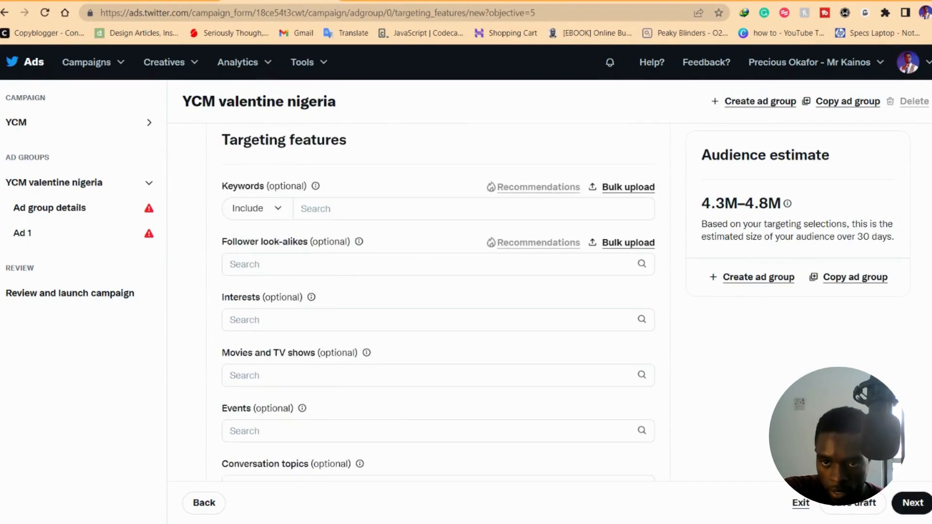
click(310, 209)
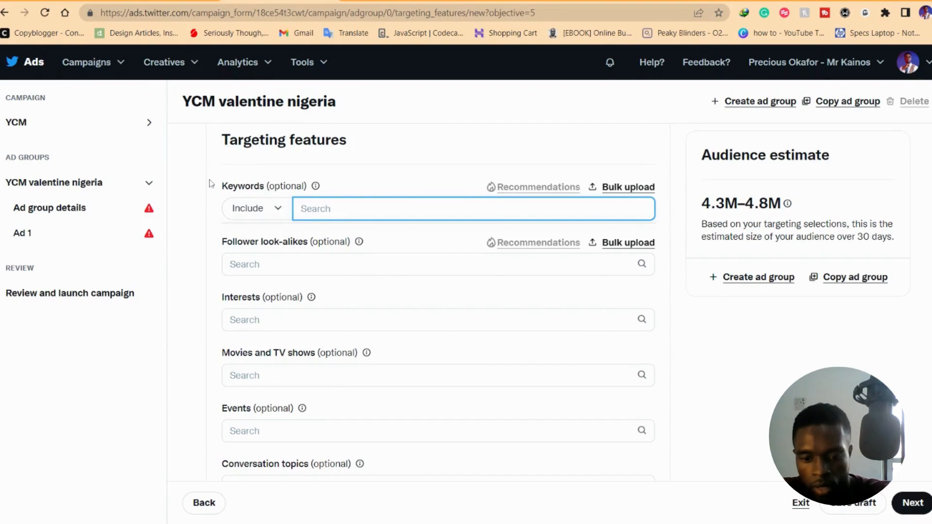
text(youtube)
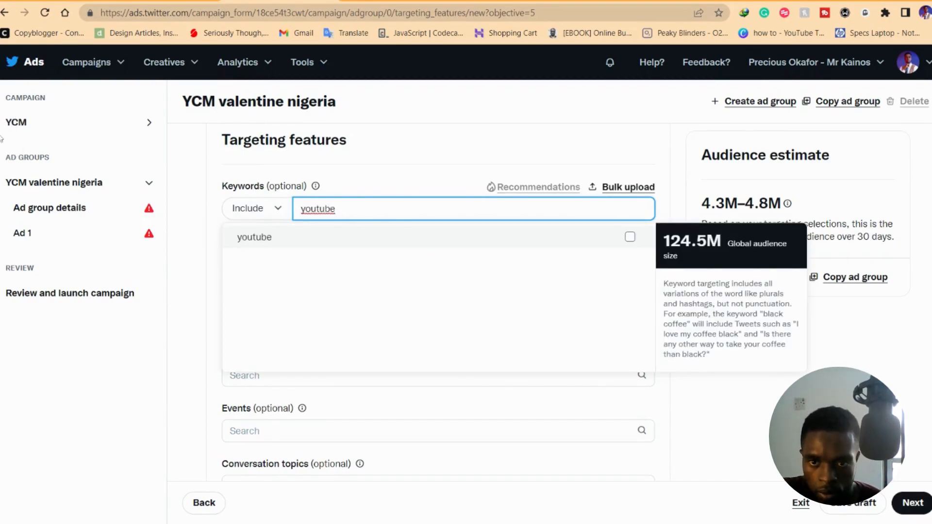
click(257, 236)
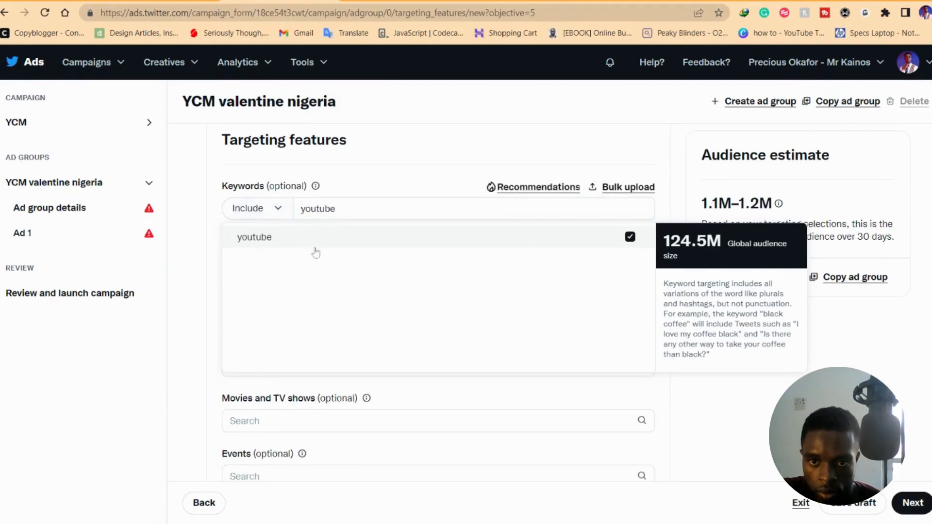
click(336, 209)
key(ctrl+a)
click(336, 209)
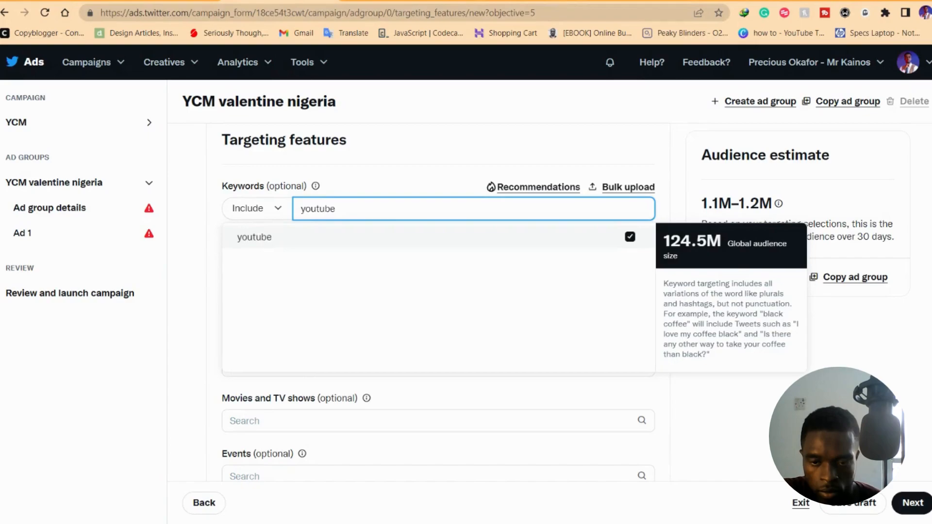
key(Return)
click(325, 248)
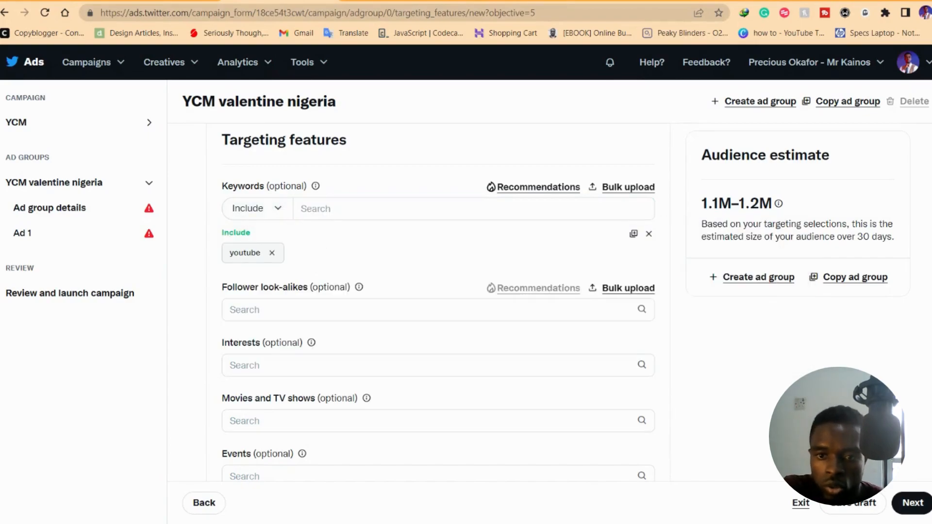
scroll(329, 265, down, 2)
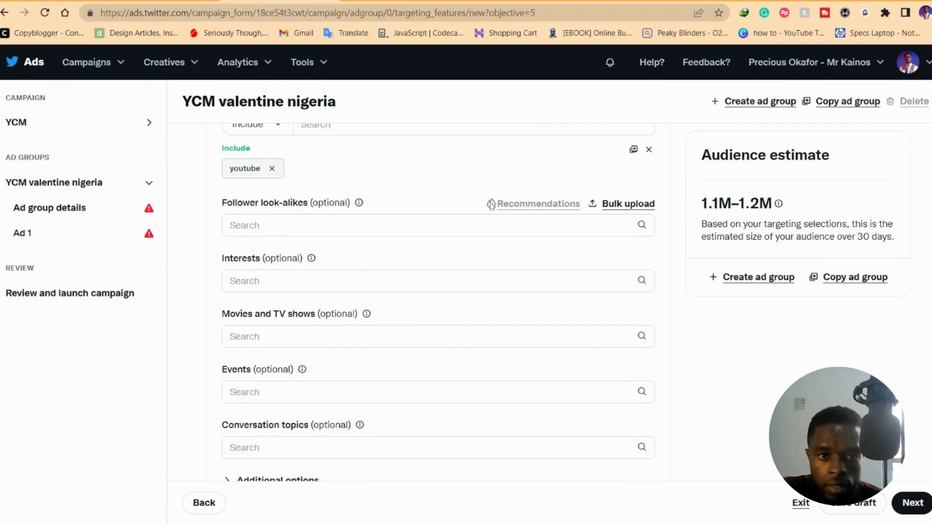
click(326, 225)
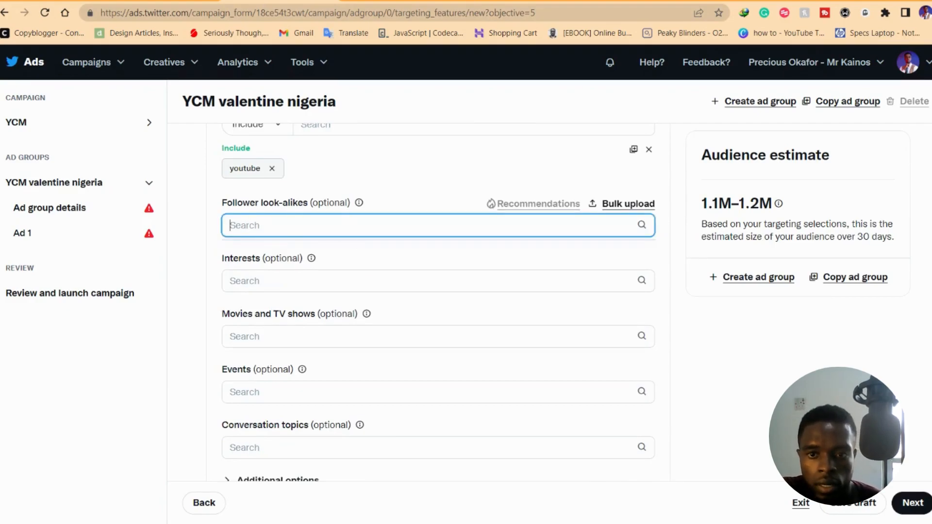
click(359, 203)
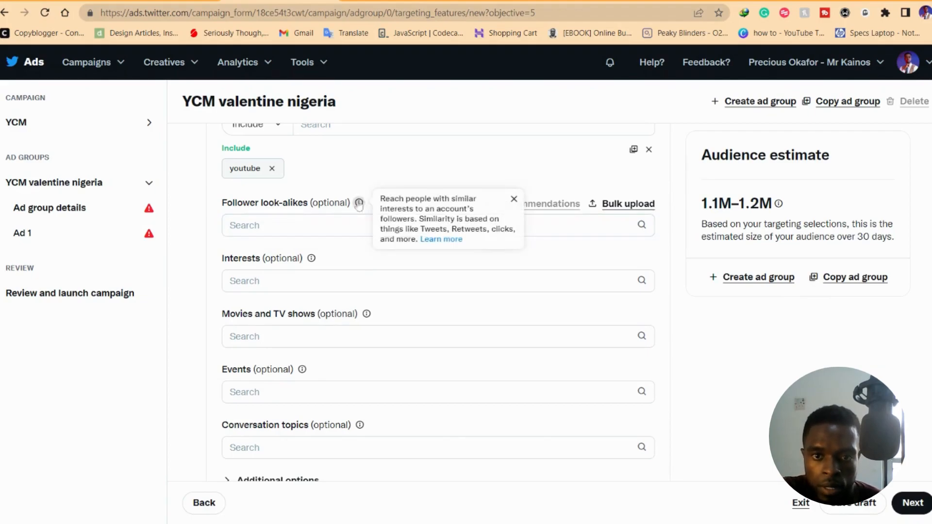
click(326, 225)
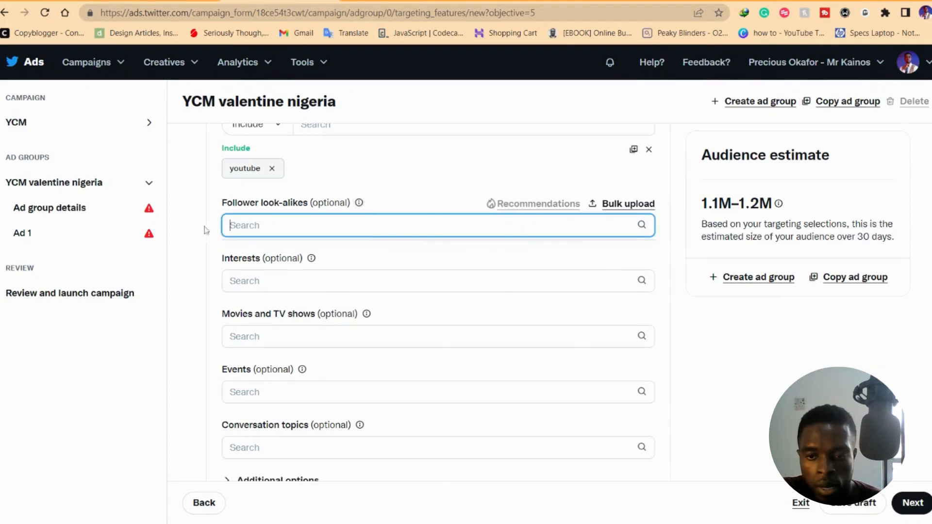
text(think media)
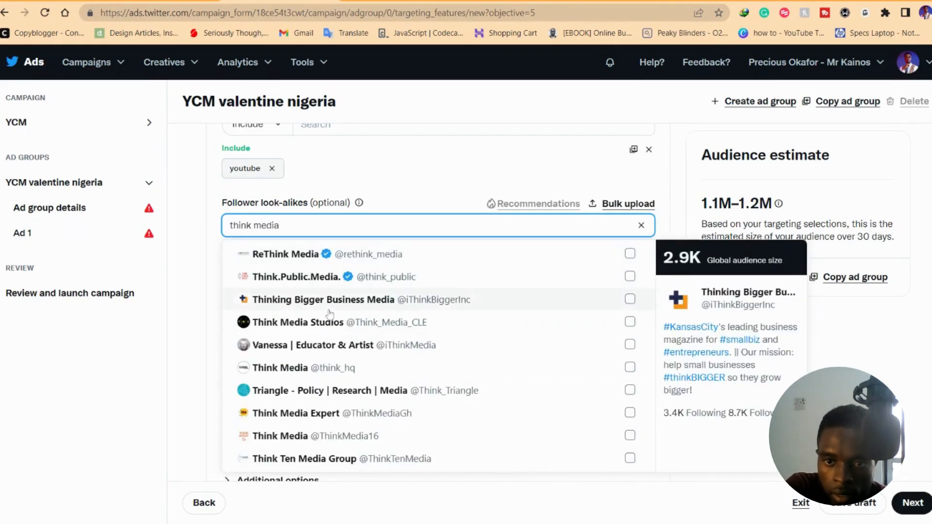
click(629, 367)
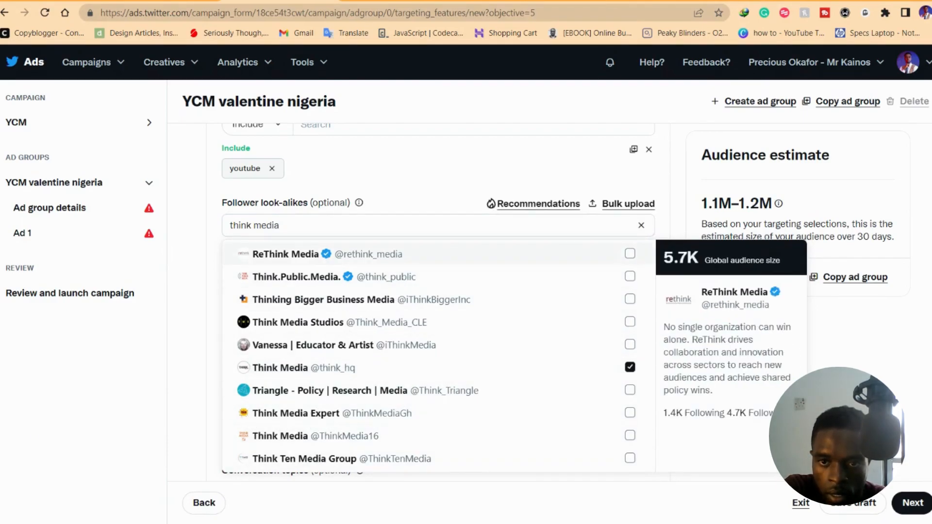
drag(303, 226, 185, 234)
text(youtube)
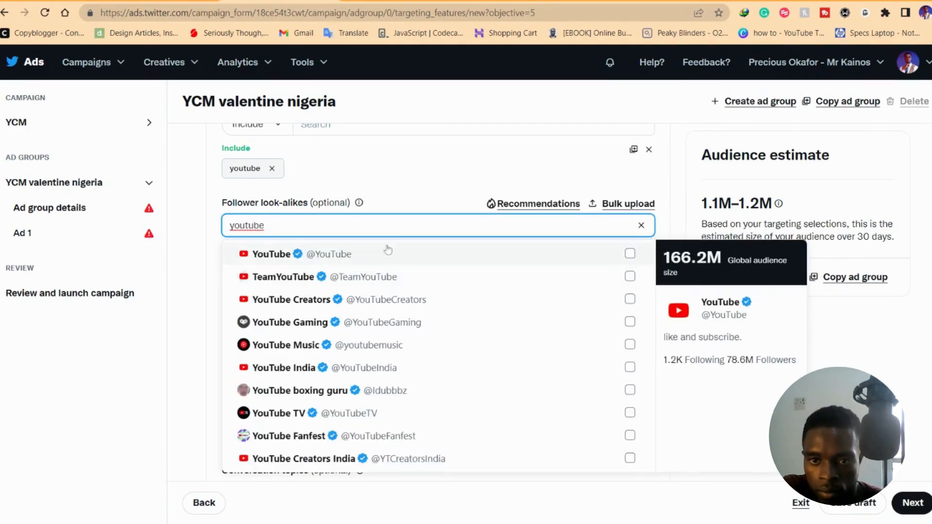
click(634, 300)
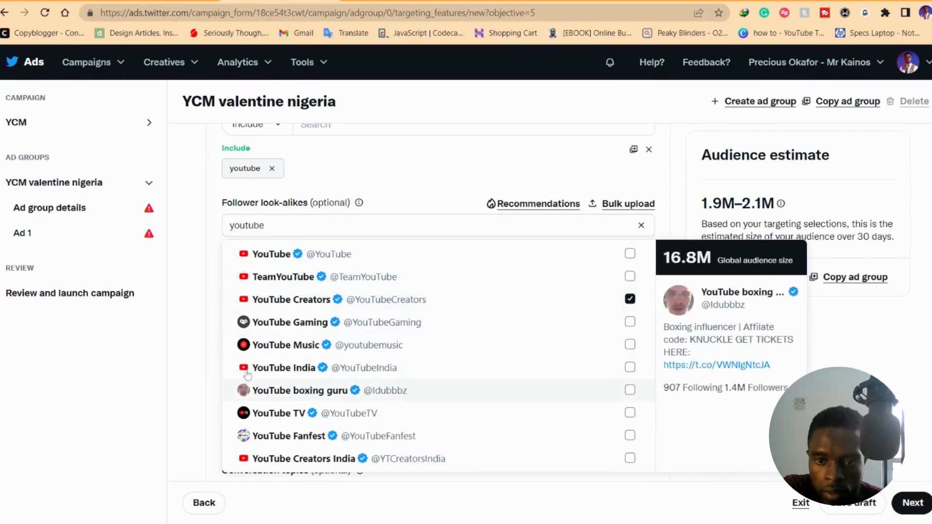
click(213, 289)
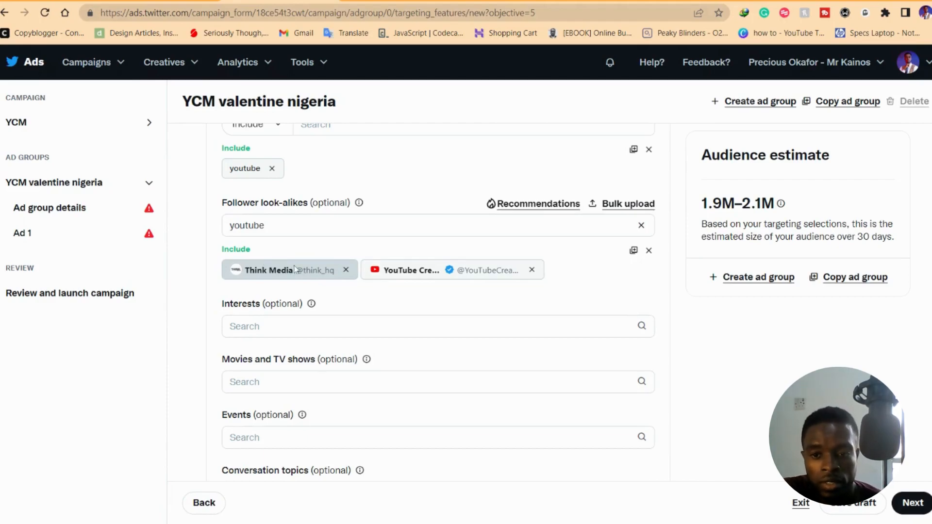
Browse the available interest categories, including the Travel interests, without selecting any
click(301, 327)
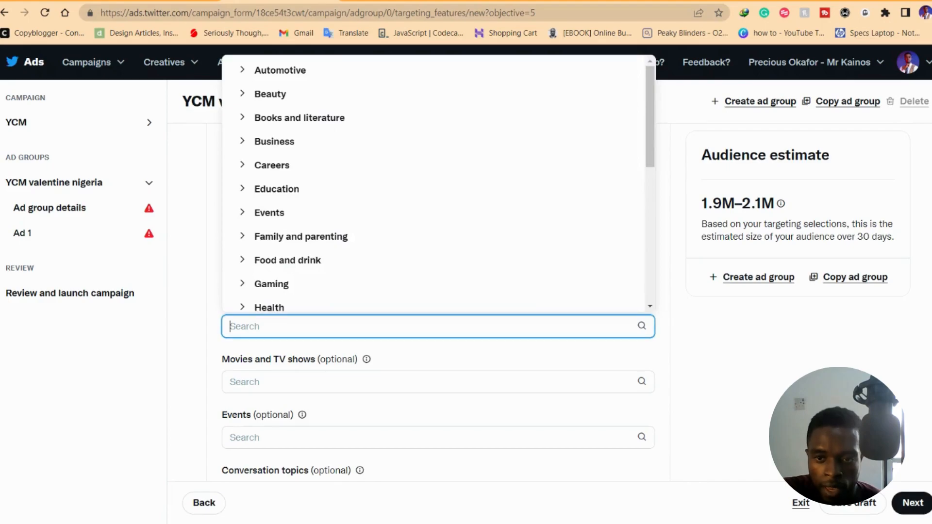
scroll(302, 141, down, 10)
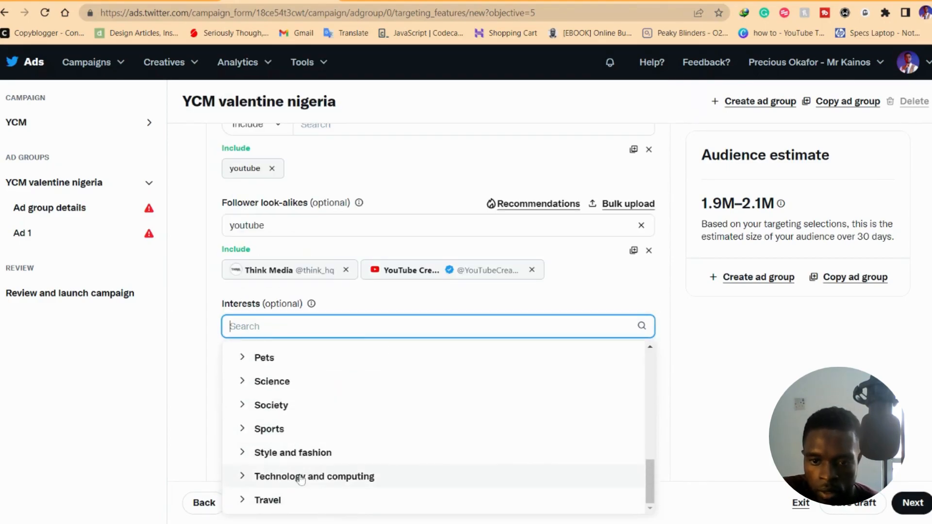
click(271, 499)
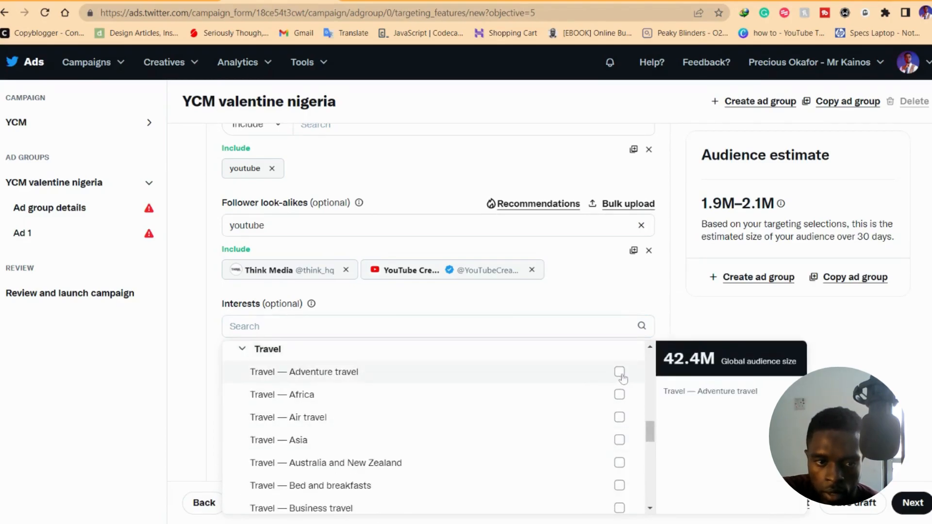
scroll(349, 437, down, 8)
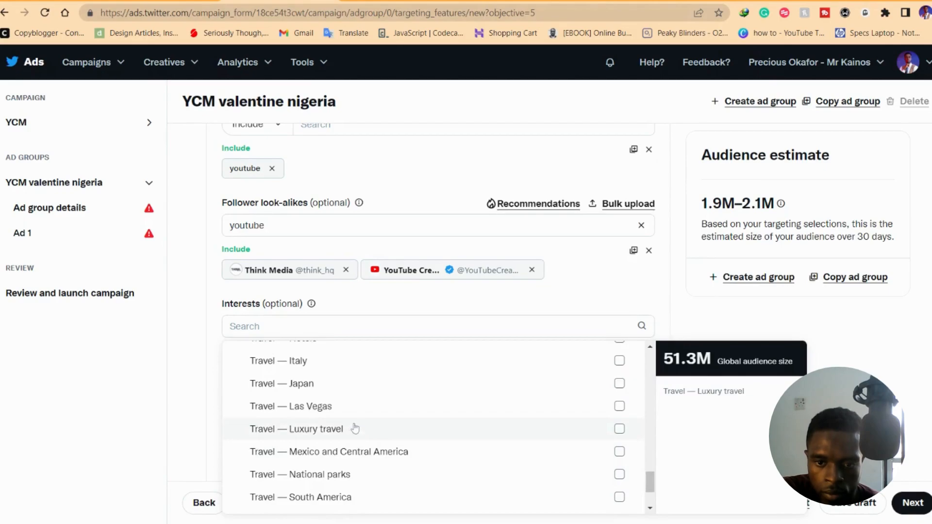
scroll(355, 428, down, 2)
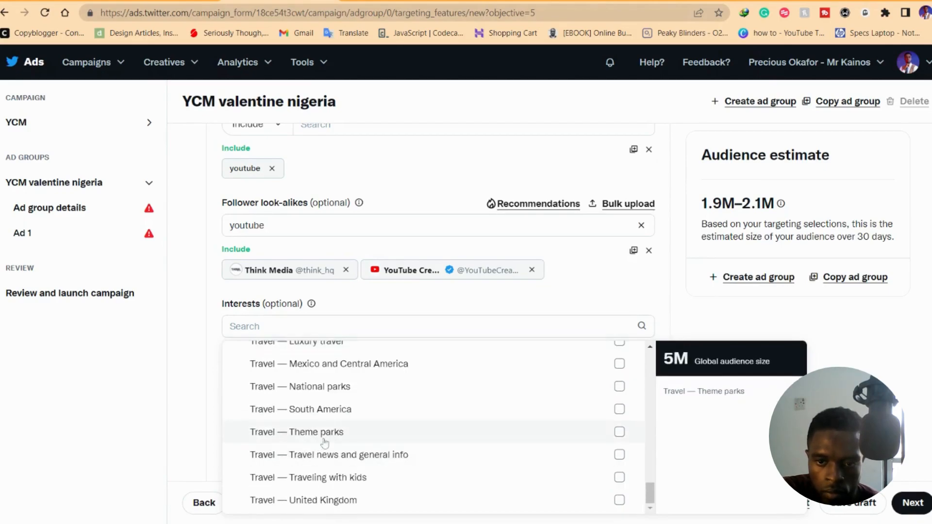
scroll(324, 439, up, 15)
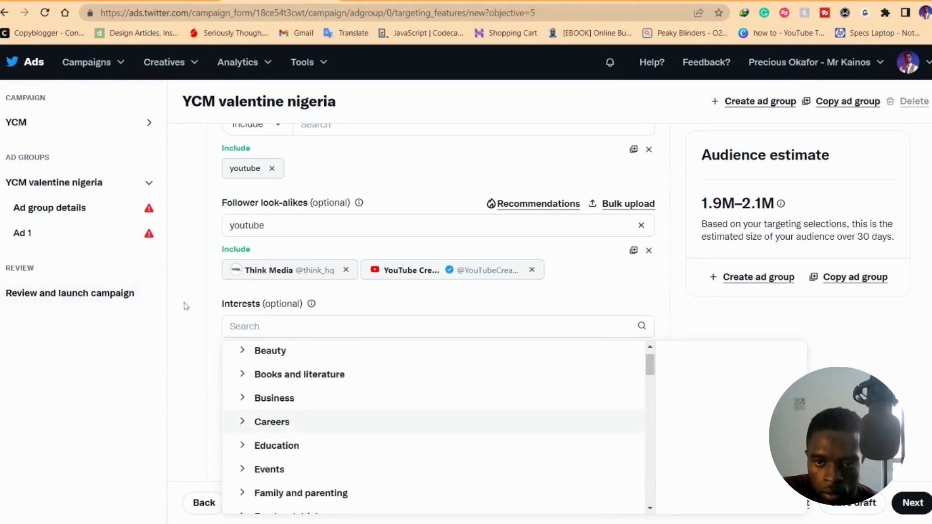
click(219, 315)
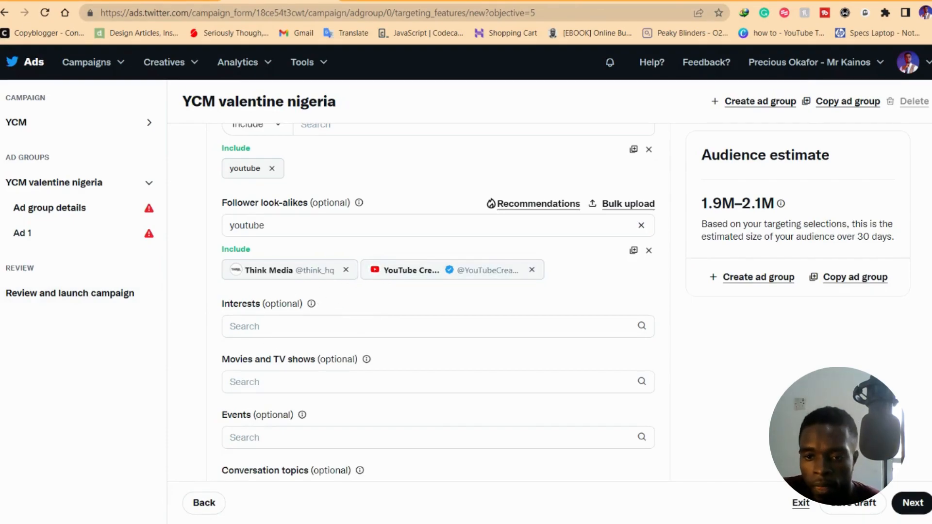
Look through the Automotive, Beauty, and Books and literature interest categories
click(311, 326)
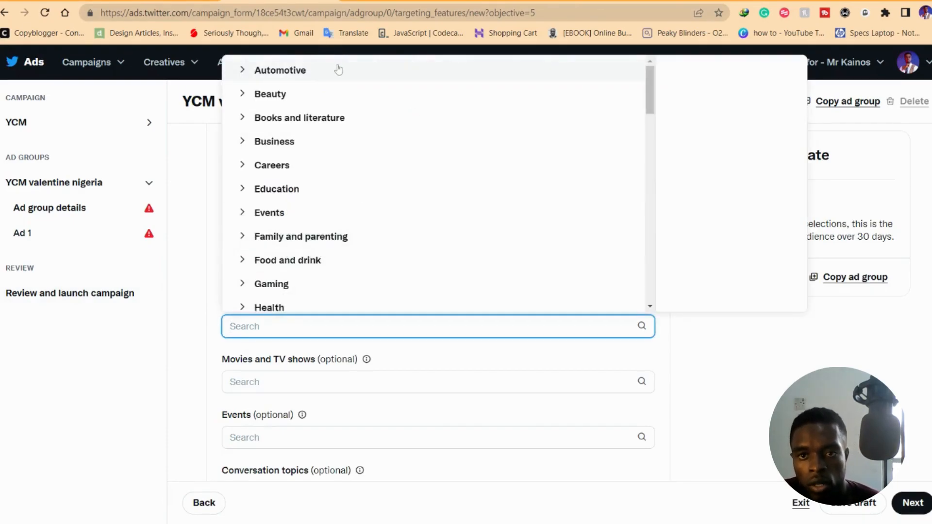
click(244, 70)
click(244, 71)
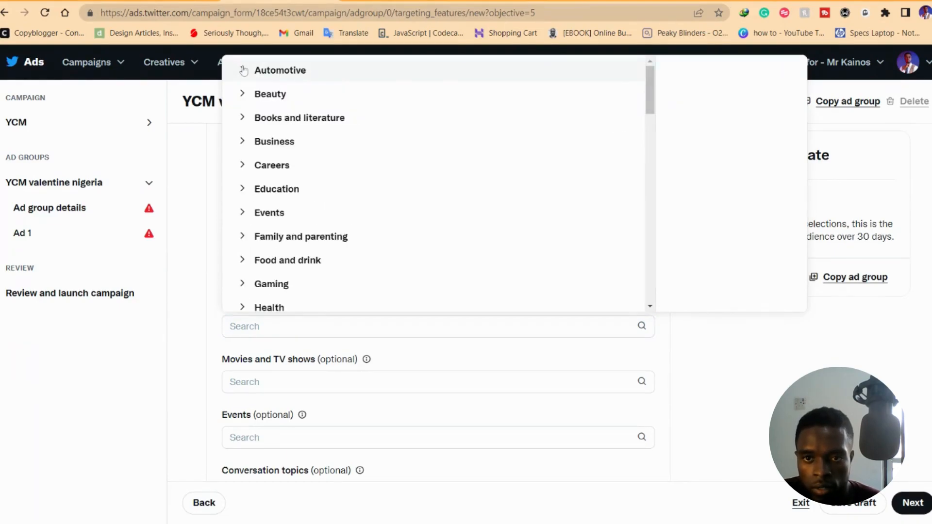
click(244, 93)
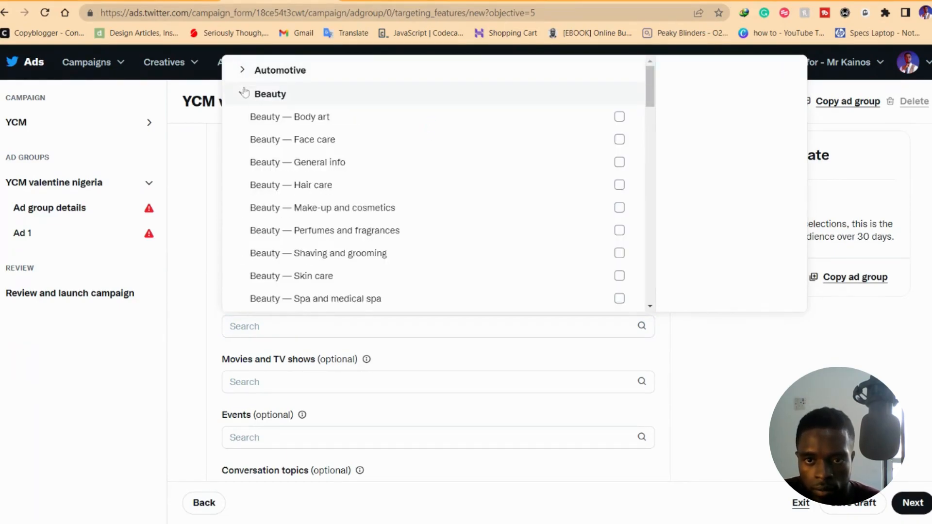
click(243, 93)
click(244, 118)
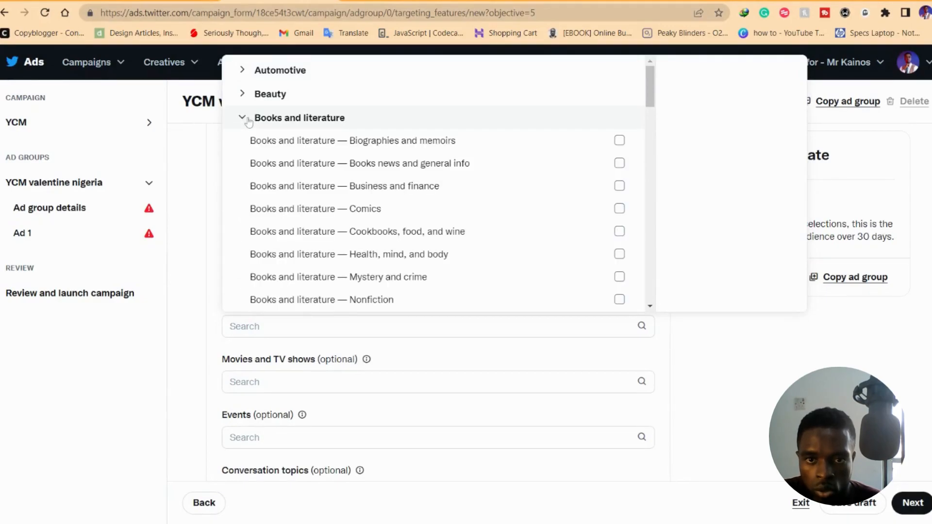
click(244, 118)
Include the Business — Marketing and Business — Small business interests in the targeting, leaving Business — Nonprofit unselected
click(244, 141)
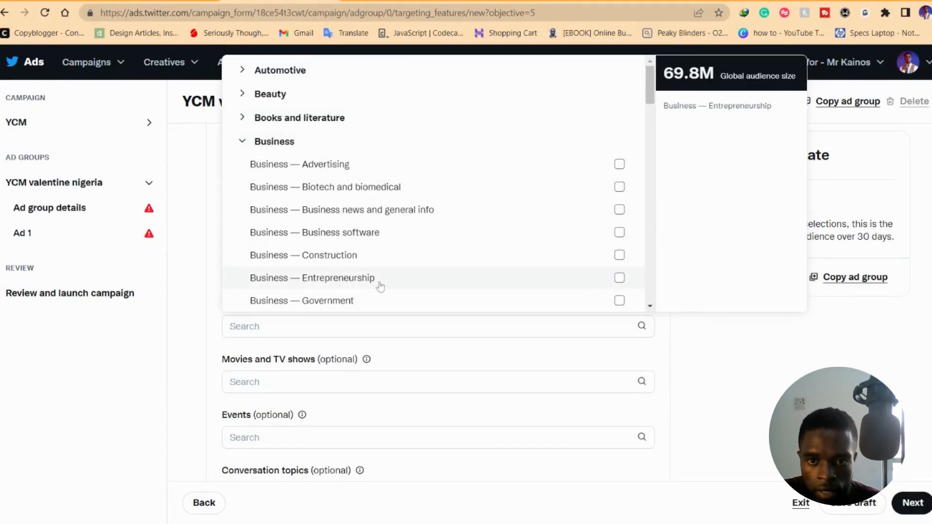
scroll(390, 264, down, 4)
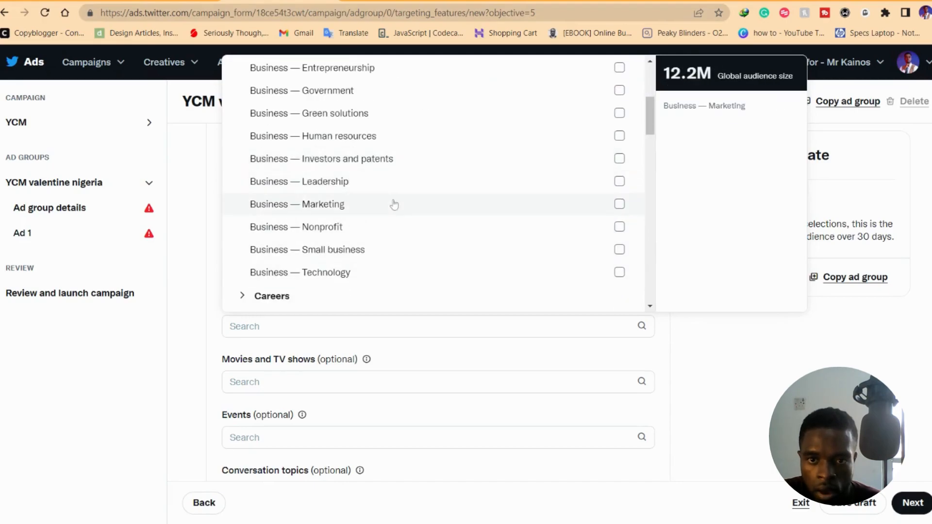
click(620, 206)
click(619, 206)
click(620, 206)
click(619, 227)
click(622, 254)
click(621, 253)
click(621, 254)
click(622, 253)
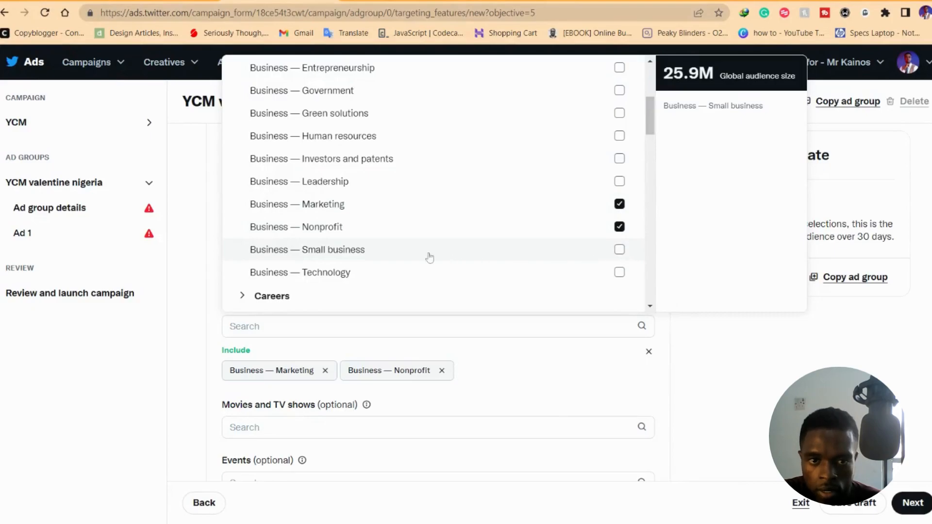
click(620, 250)
click(619, 228)
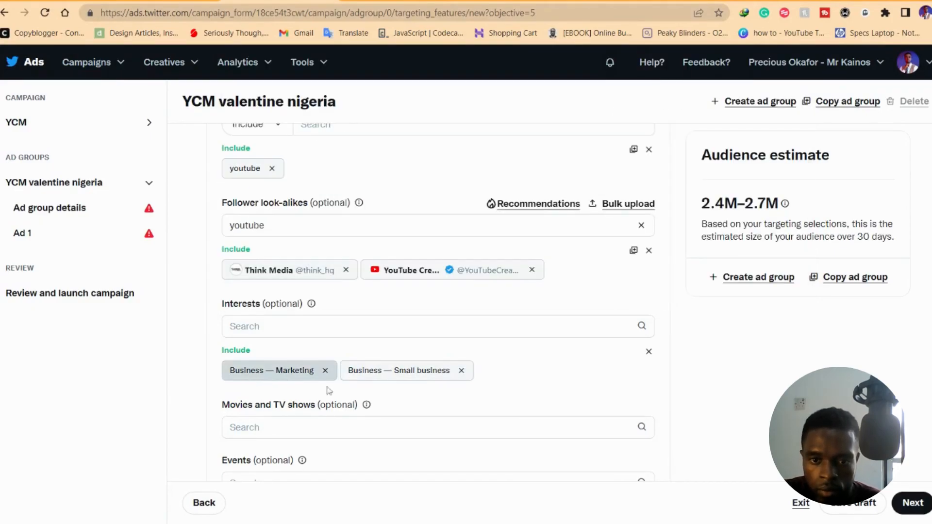
Check the movies and TV shows targeting and look through the event categories, including the Entertainment events
scroll(303, 290, down, 3)
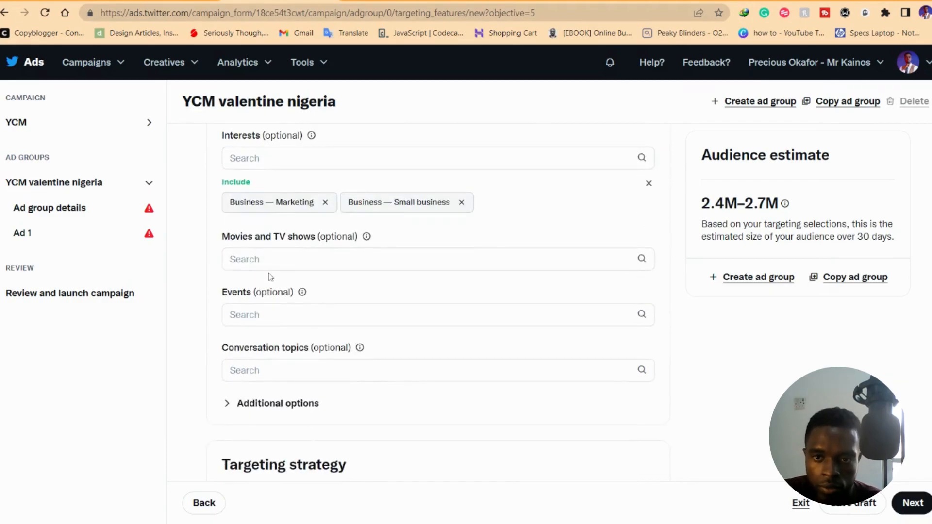
click(272, 259)
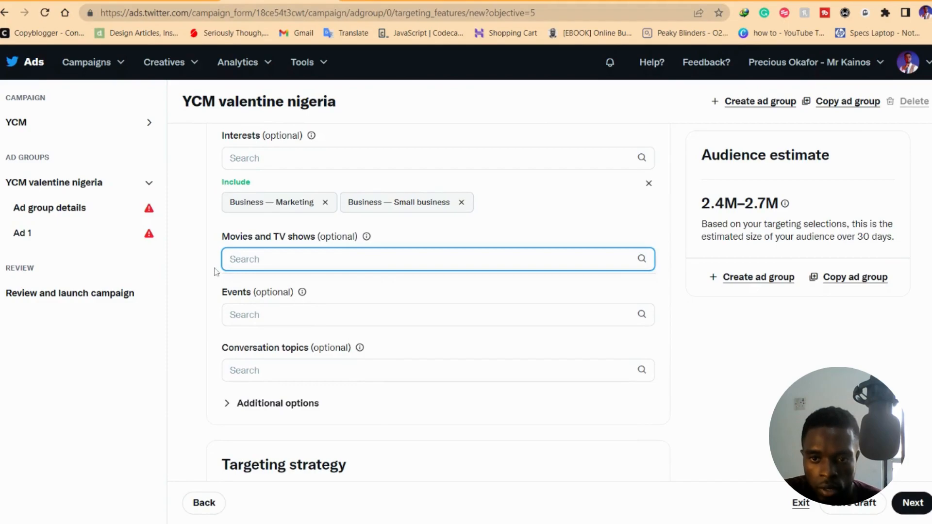
click(305, 313)
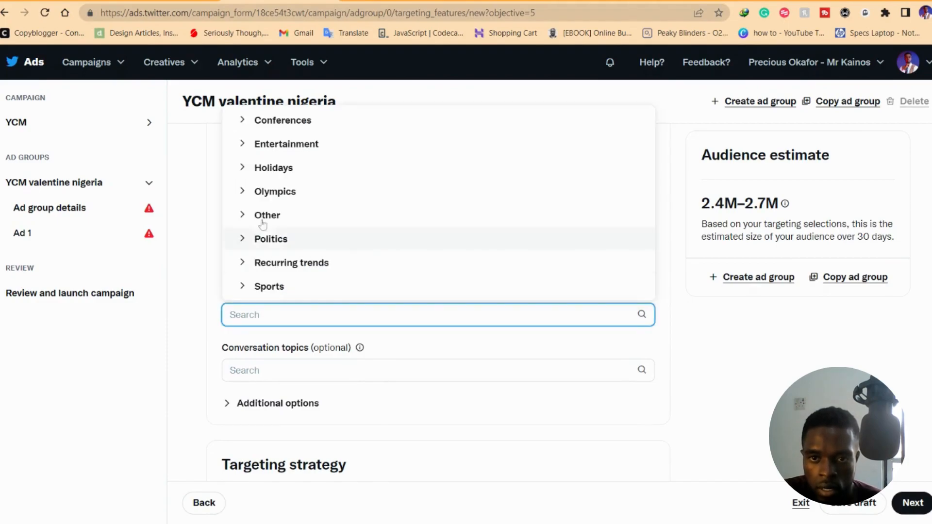
click(304, 144)
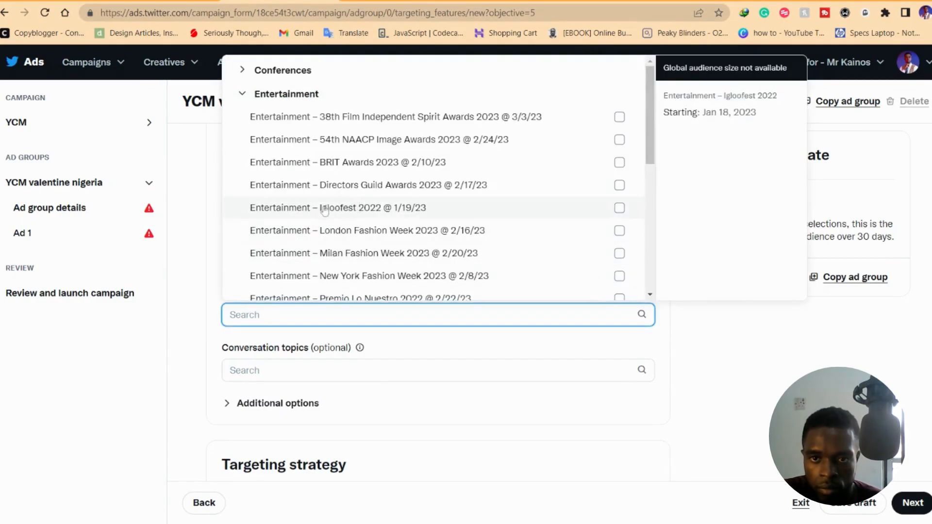
triple_click(249, 94)
click(262, 159)
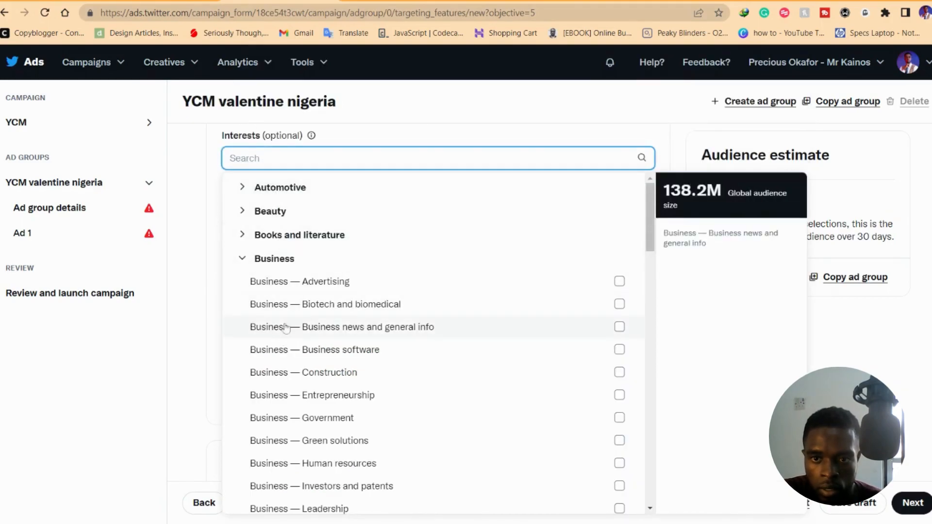
click(242, 259)
scroll(281, 304, down, 4)
drag(278, 305, 283, 285)
scroll(283, 267, up, 4)
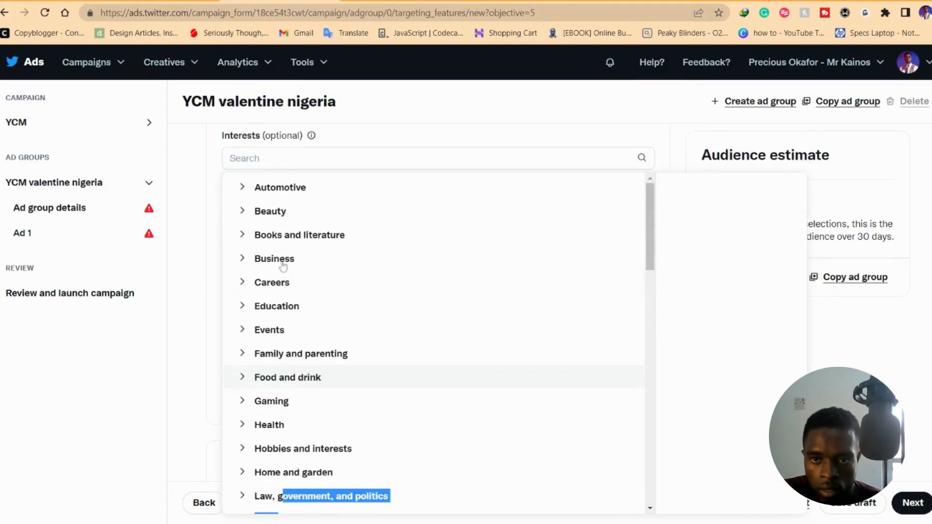
click(218, 176)
click(238, 314)
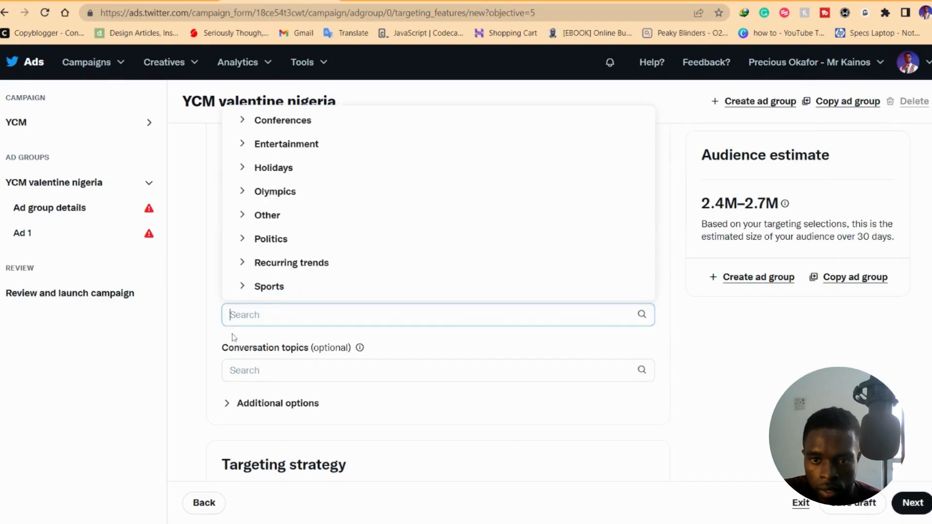
drag(244, 394, 221, 381)
click(253, 291)
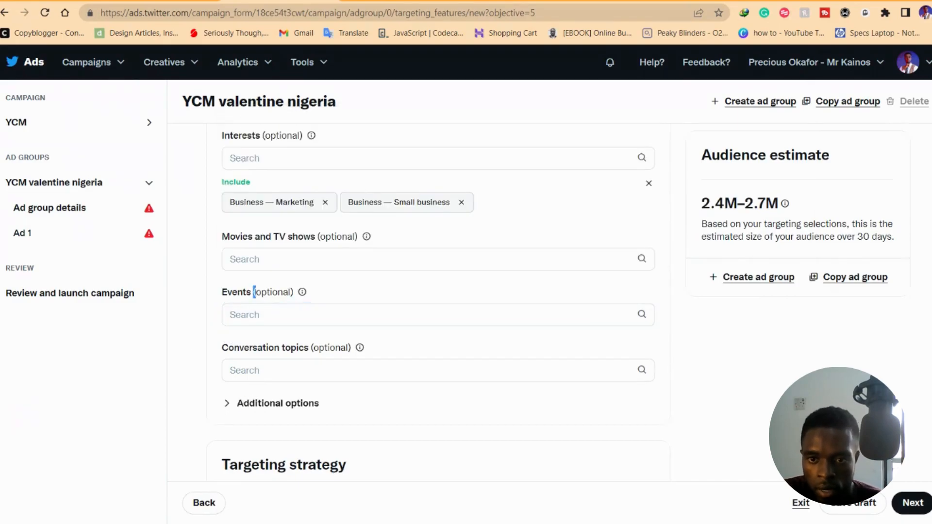
Search the conversation topics for youtube and include the Brand - YouTube topic
click(340, 369)
text(youtube)
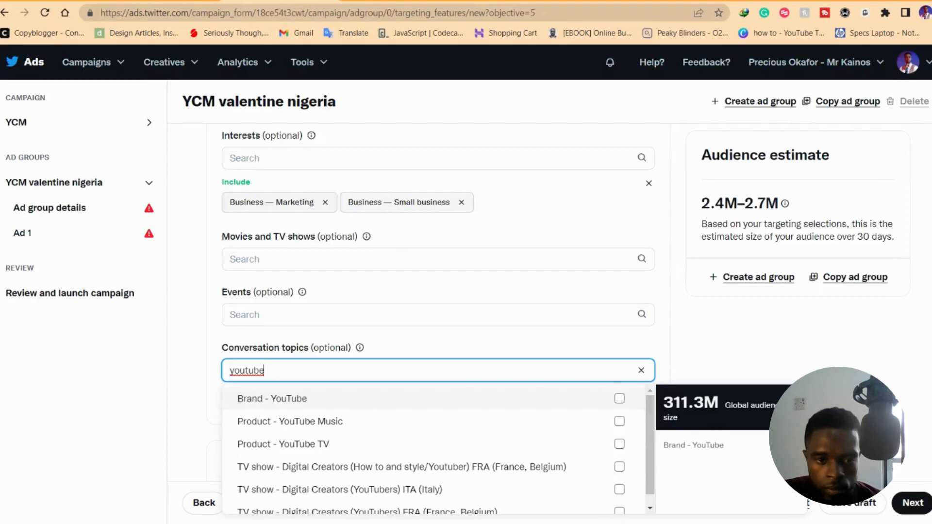
click(619, 399)
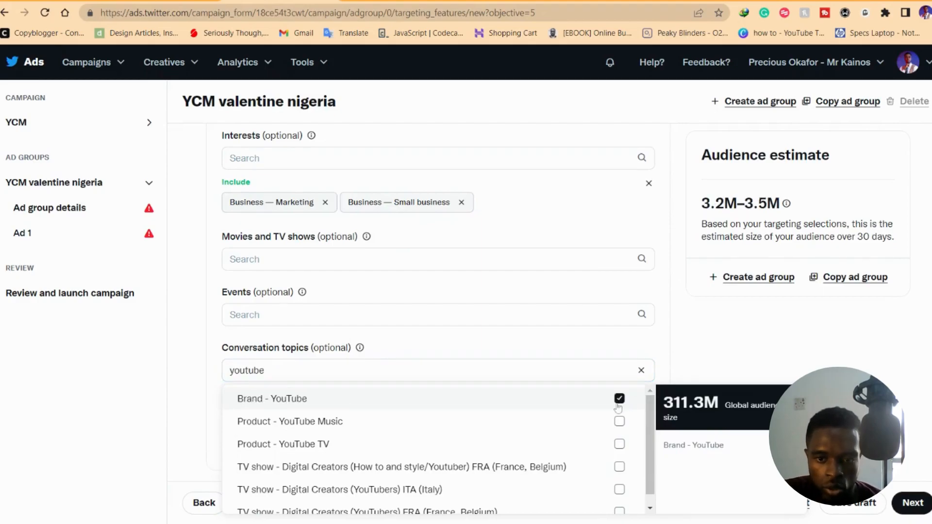
Expand the additional targeting options and also target followers of the advertiser's own account
scroll(264, 310, down, 3)
click(263, 308)
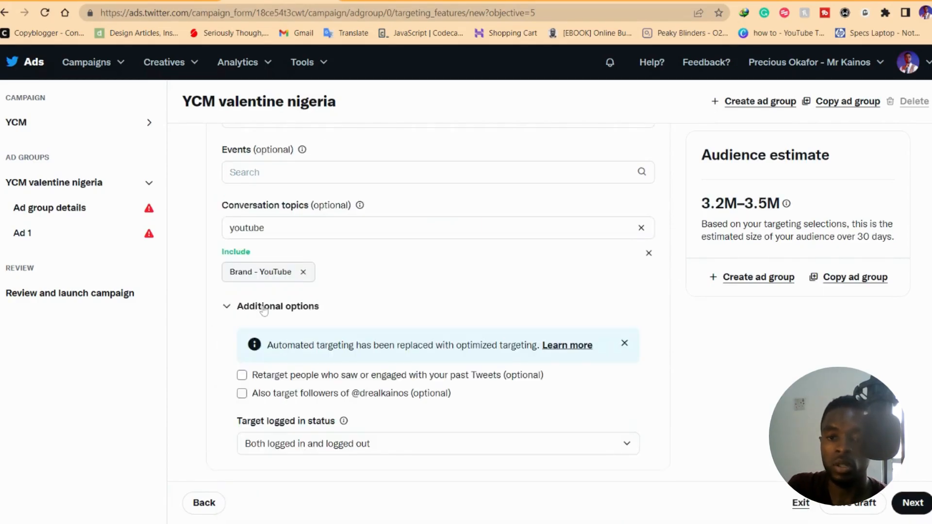
click(242, 393)
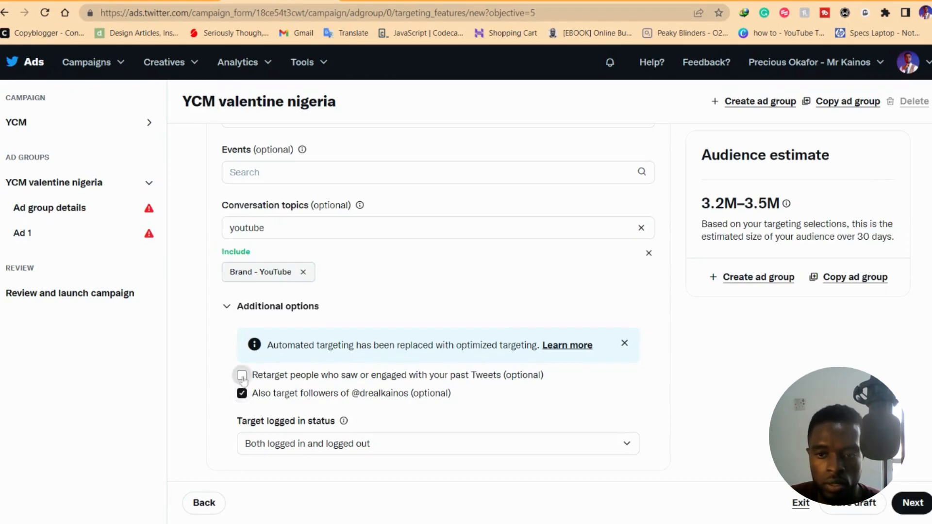
Enable retargeting of people who saw or engaged with past Tweets, and turn on Optimize targeting in the targeting strategy
click(241, 375)
scroll(402, 358, down, 3)
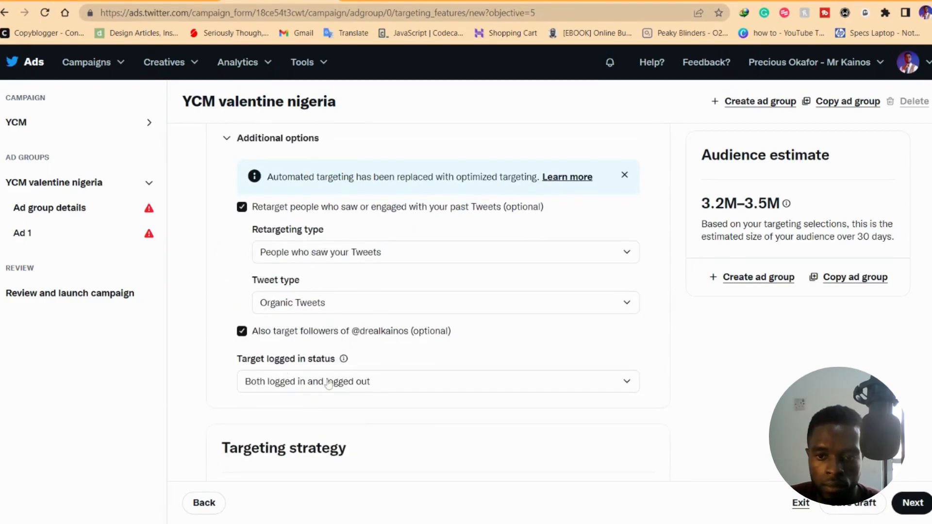
scroll(323, 385, down, 5)
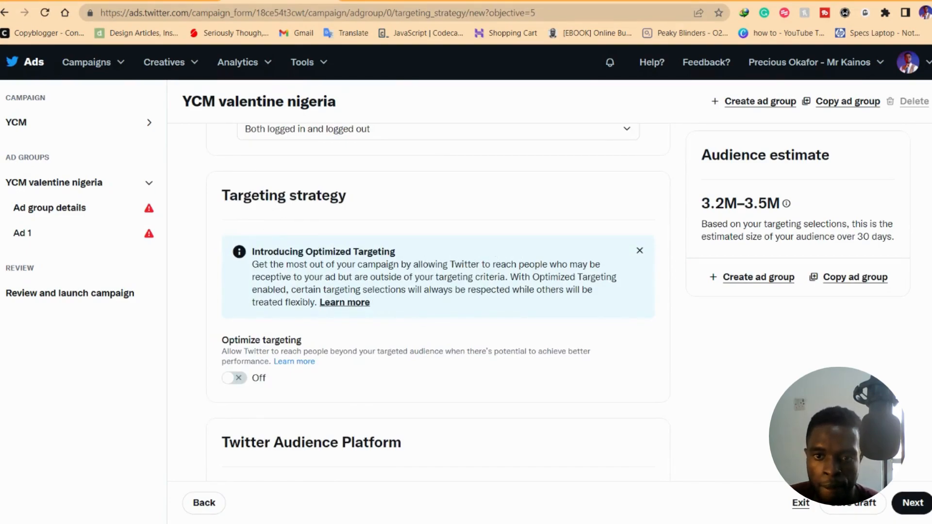
click(237, 378)
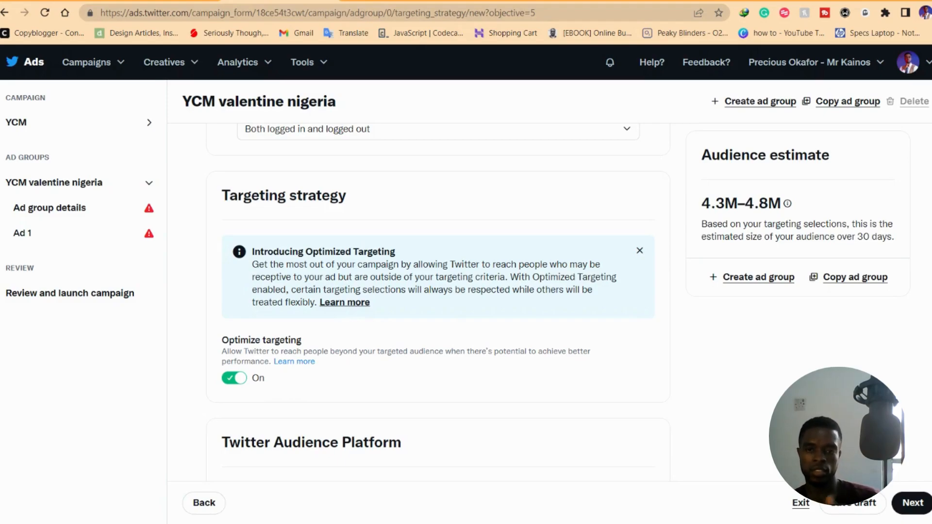
Turn on the Twitter Audience Platform and enter youtubecashmachine.com/course as the app website domain
scroll(440, 292, down, 2)
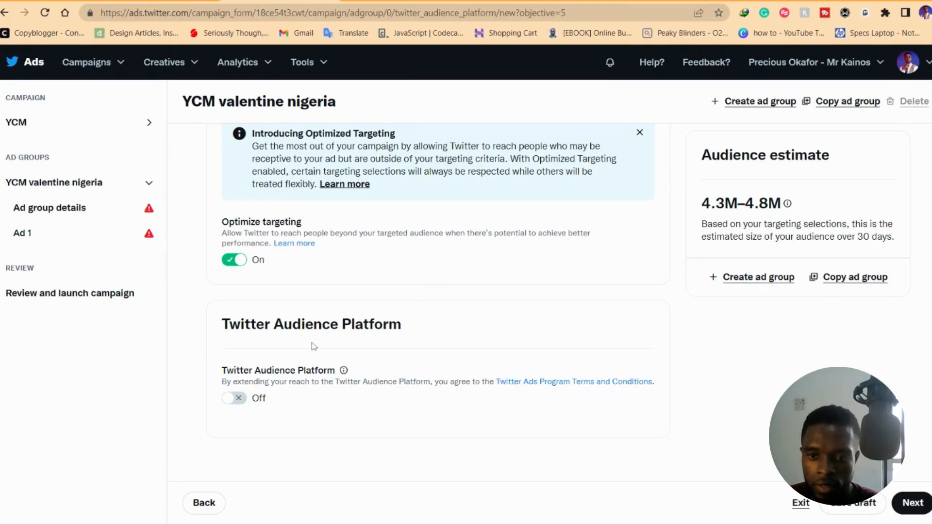
click(235, 398)
scroll(228, 306, down, 3)
scroll(260, 370, down, 3)
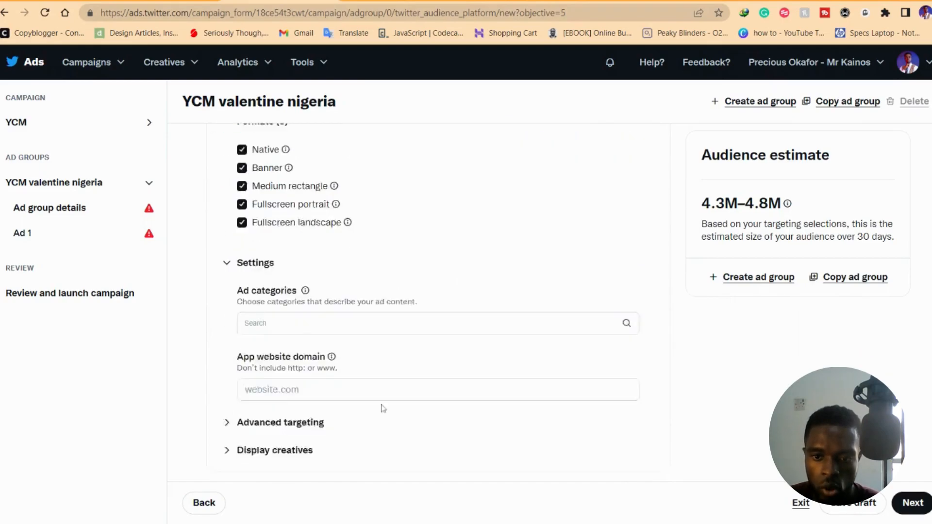
click(291, 291)
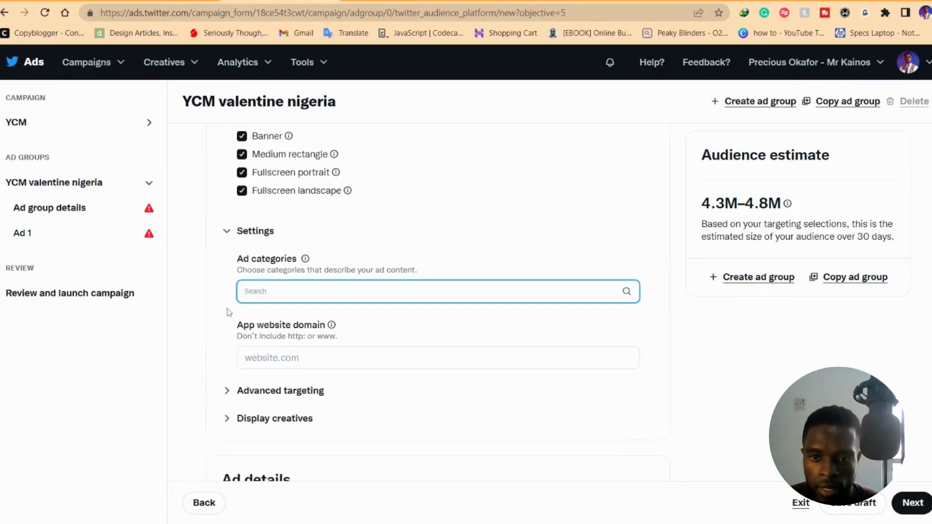
click(272, 358)
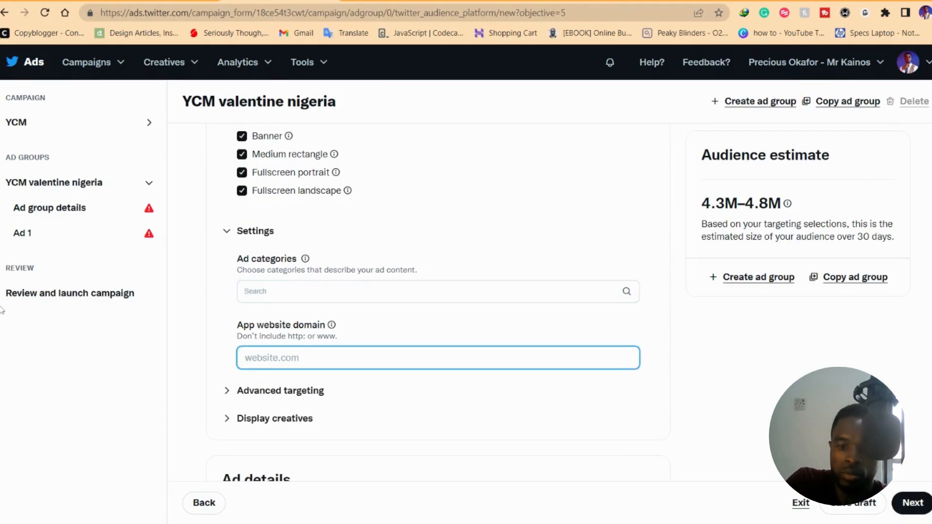
text(youtubecashmachine.com/course)
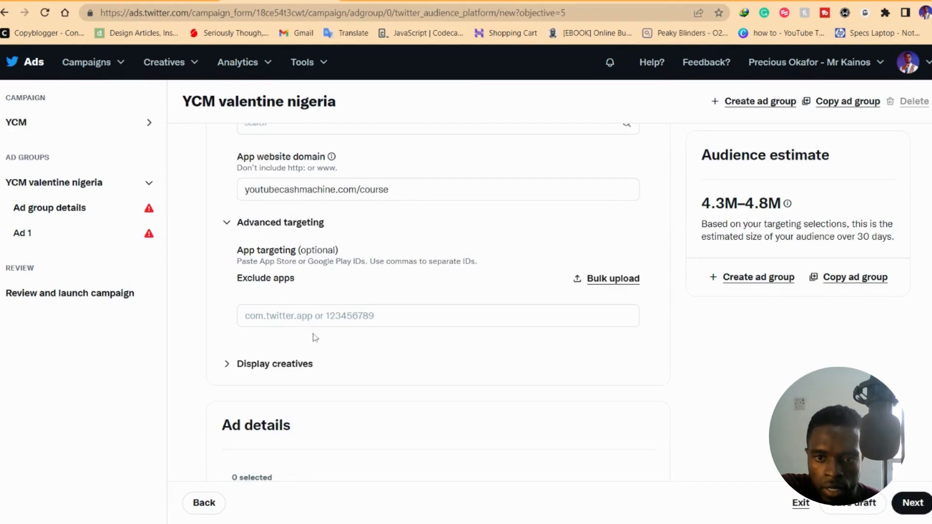
Check the Advanced targeting and Display creatives options of the Twitter Audience Platform and look over the ad details
click(264, 222)
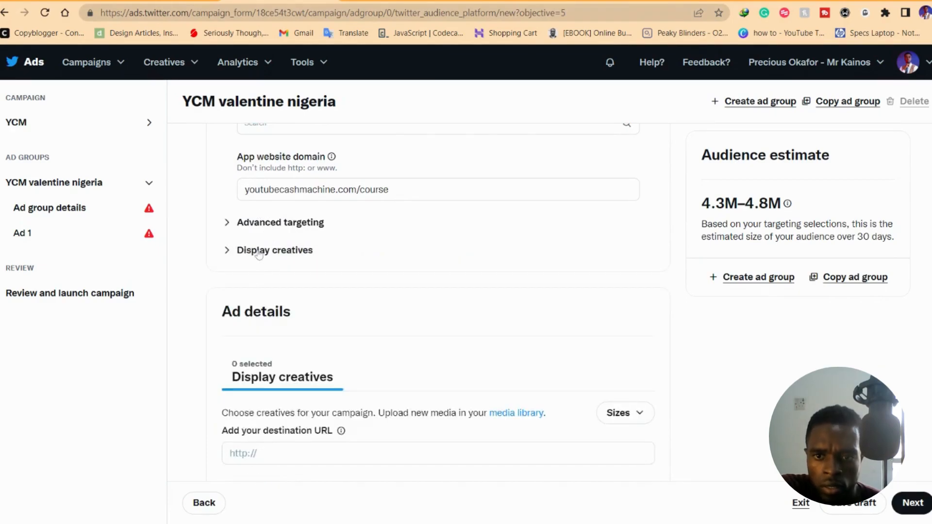
click(259, 251)
click(286, 251)
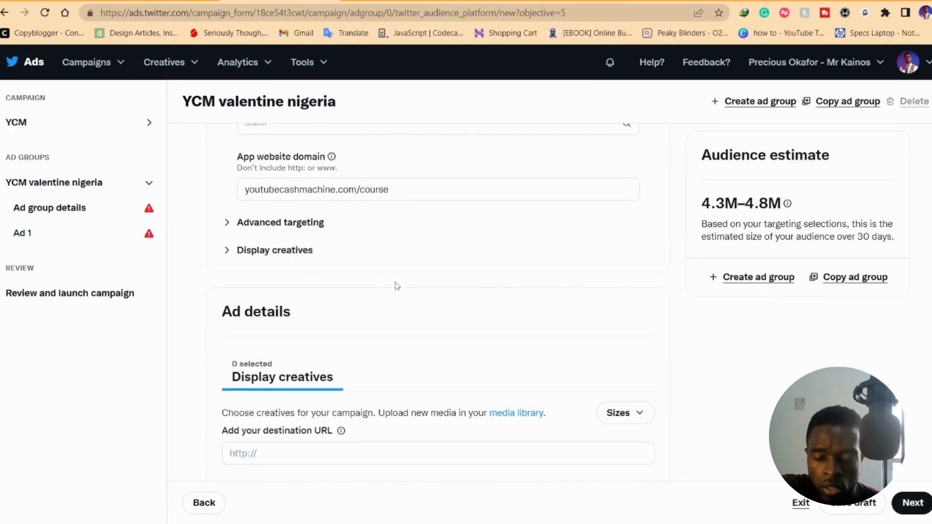
scroll(389, 283, down, 2)
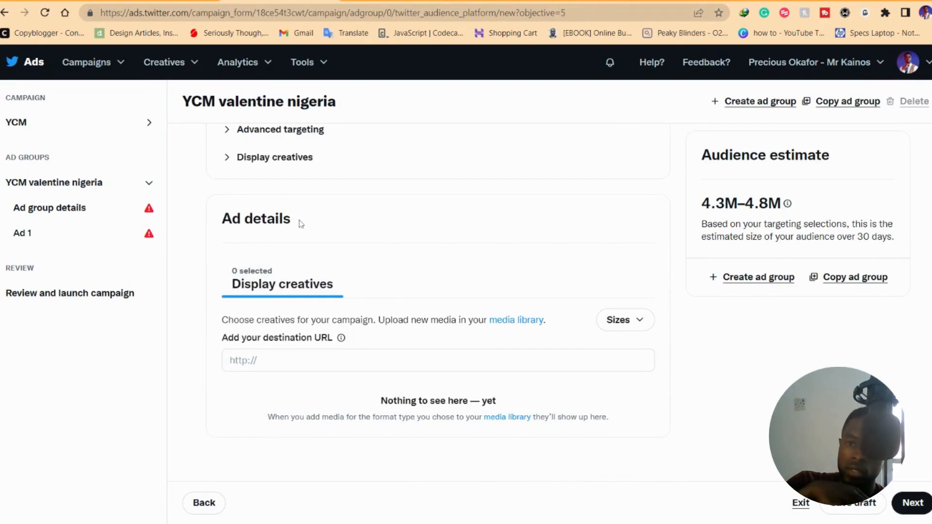
scroll(397, 258, up, 1)
scroll(397, 258, up, 5)
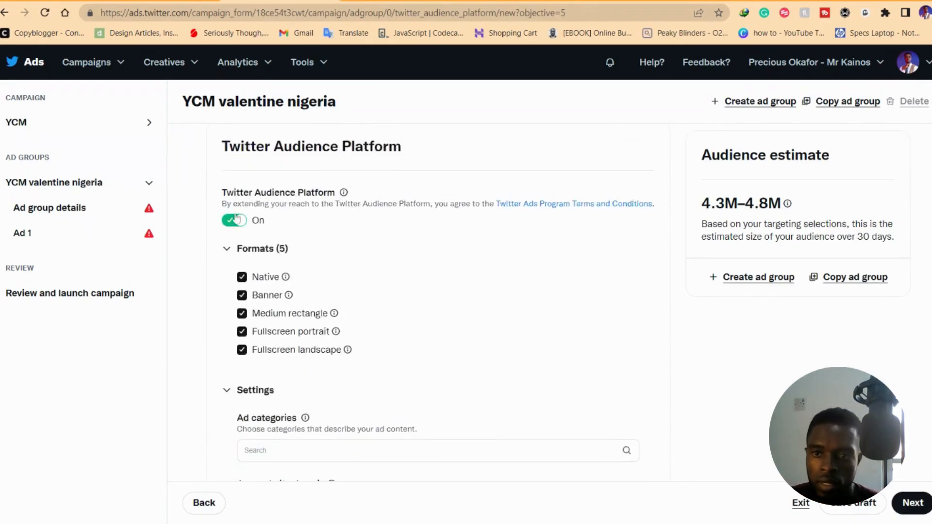
Shorten the app website domain in the Twitter Audience Platform settings to youtubecashmachine.com
click(133, 216)
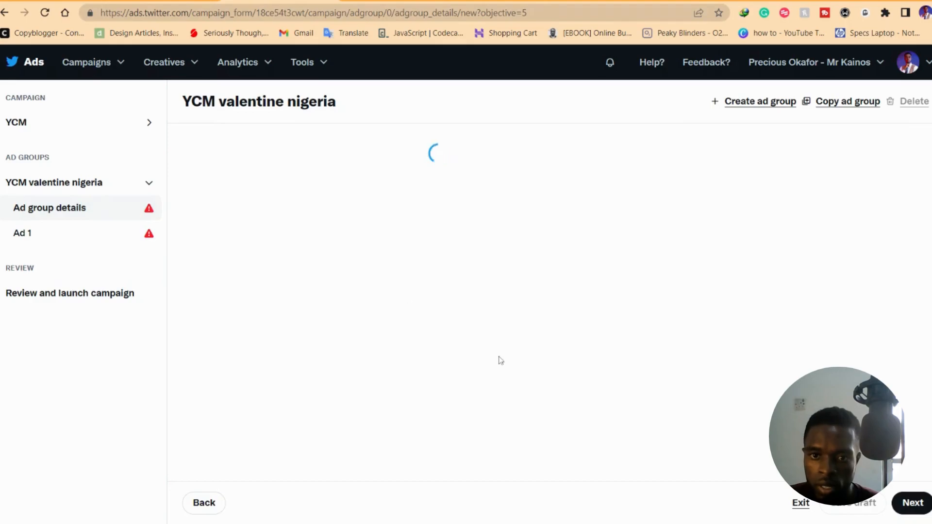
scroll(389, 299, down, 20)
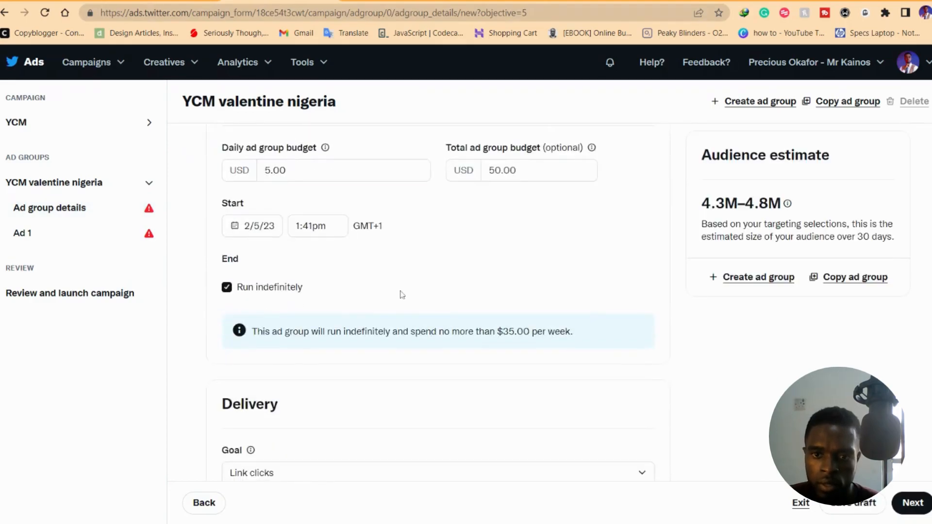
scroll(405, 291, down, 20)
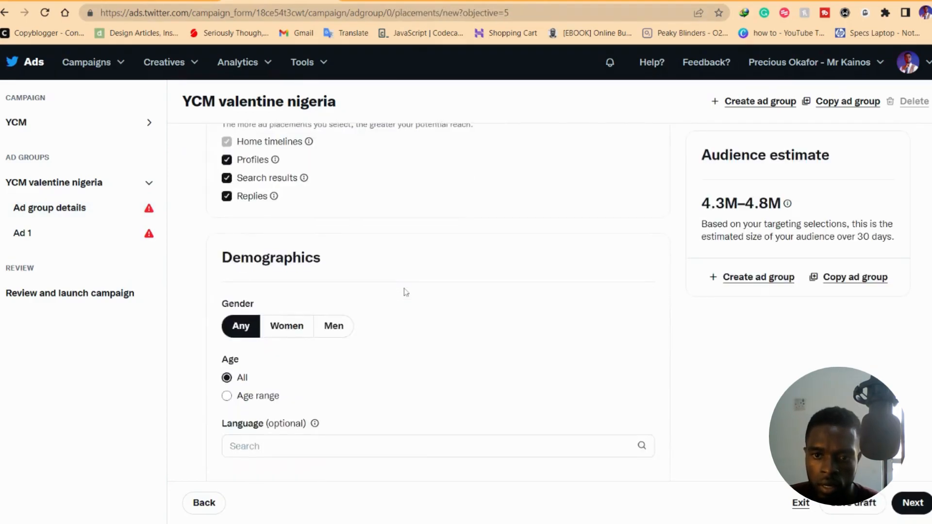
scroll(406, 292, down, 20)
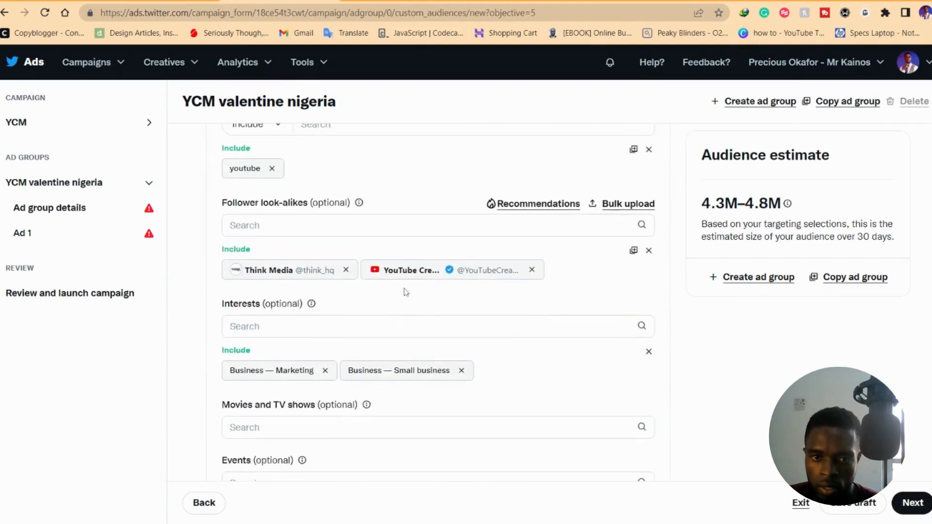
scroll(406, 287, down, 10)
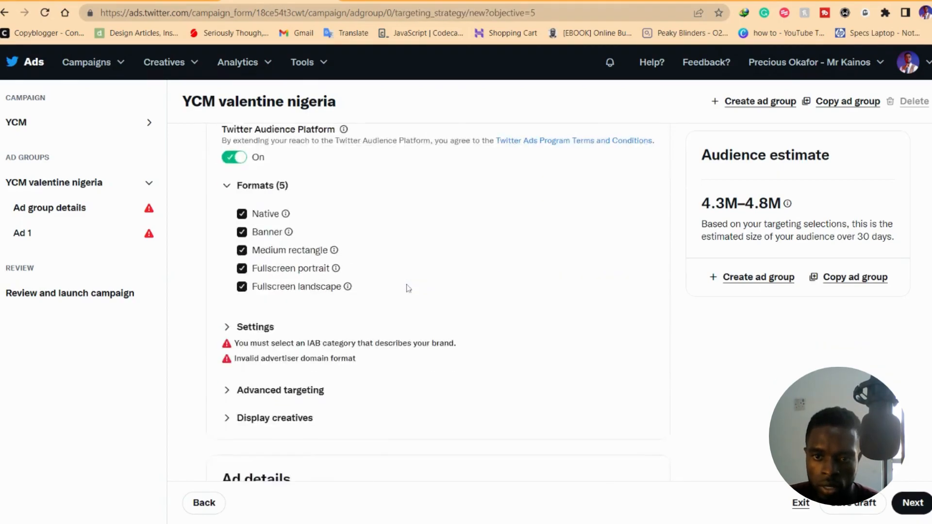
scroll(406, 287, up, 6)
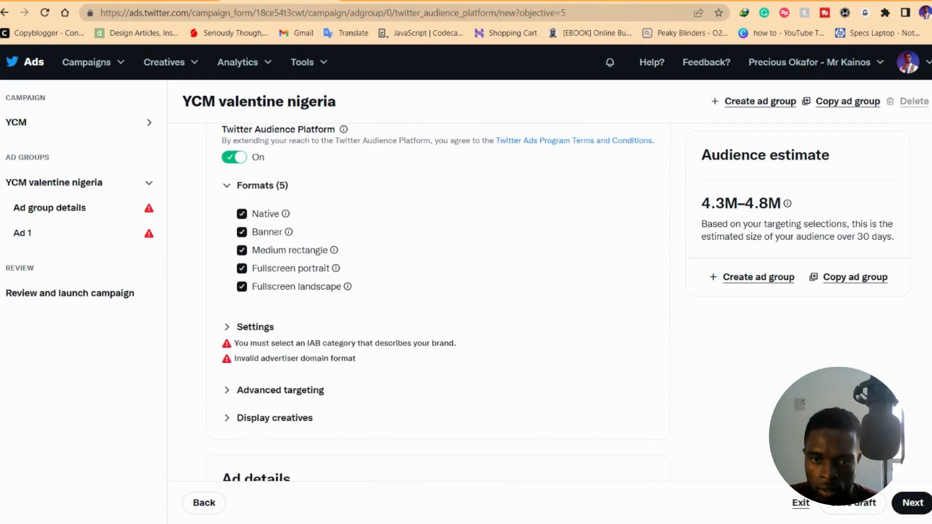
click(295, 358)
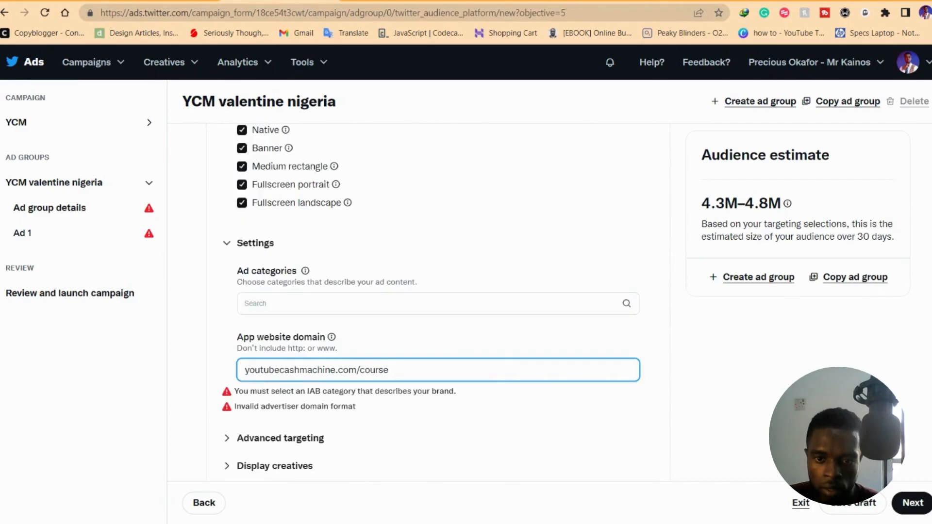
drag(390, 370, 356, 370)
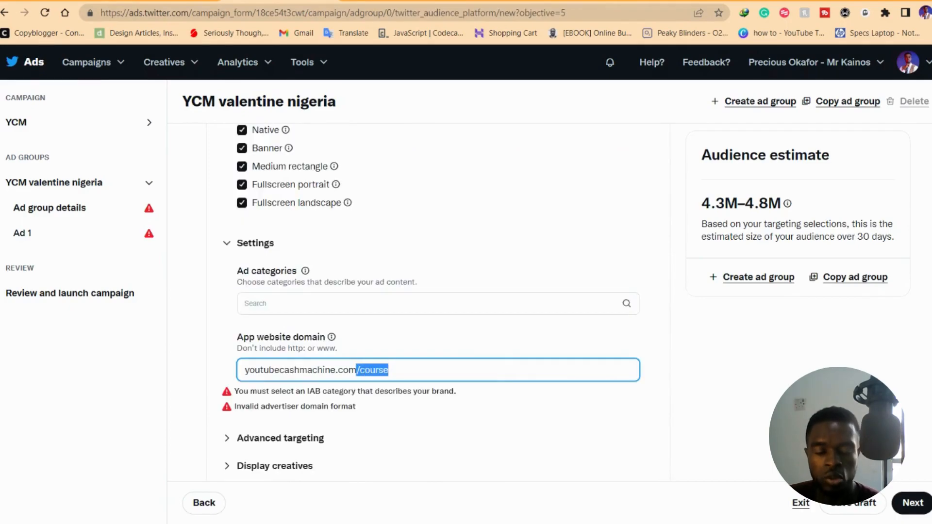
key(BackSpace)
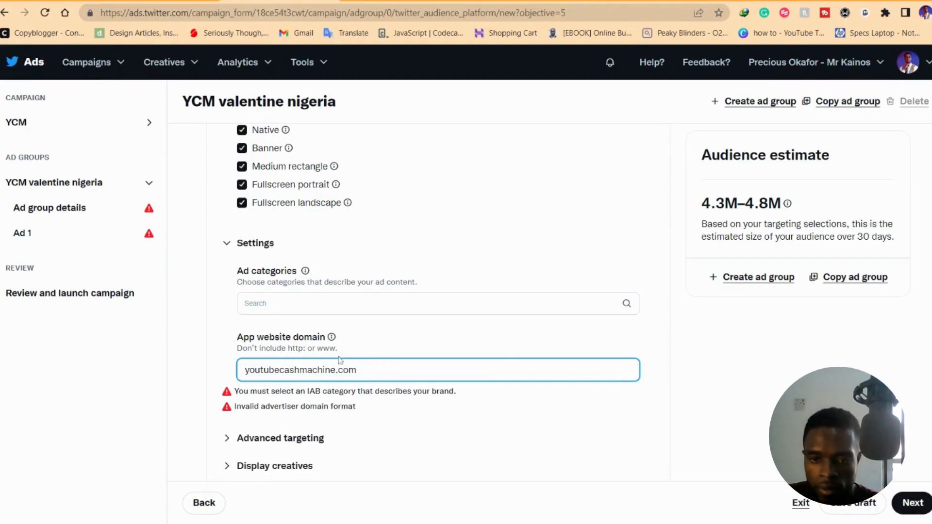
click(654, 344)
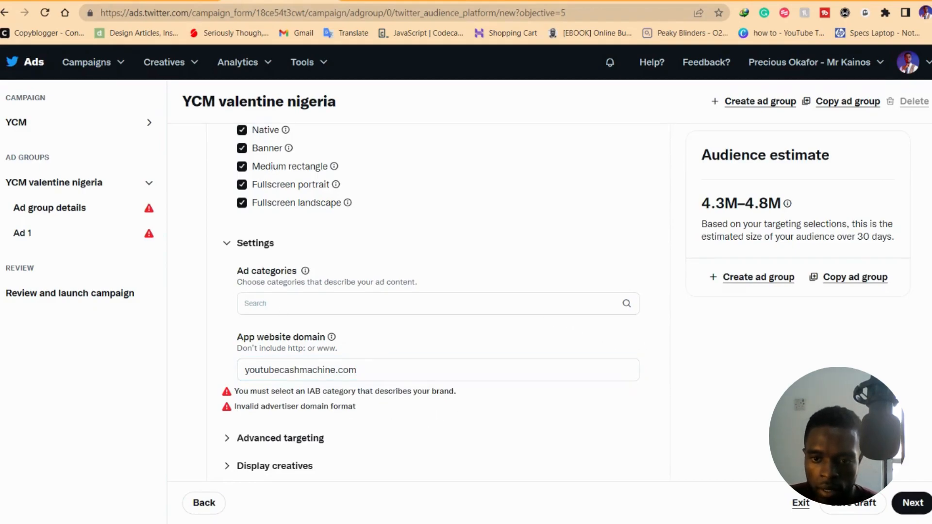
click(132, 208)
click(144, 208)
scroll(421, 261, down, 15)
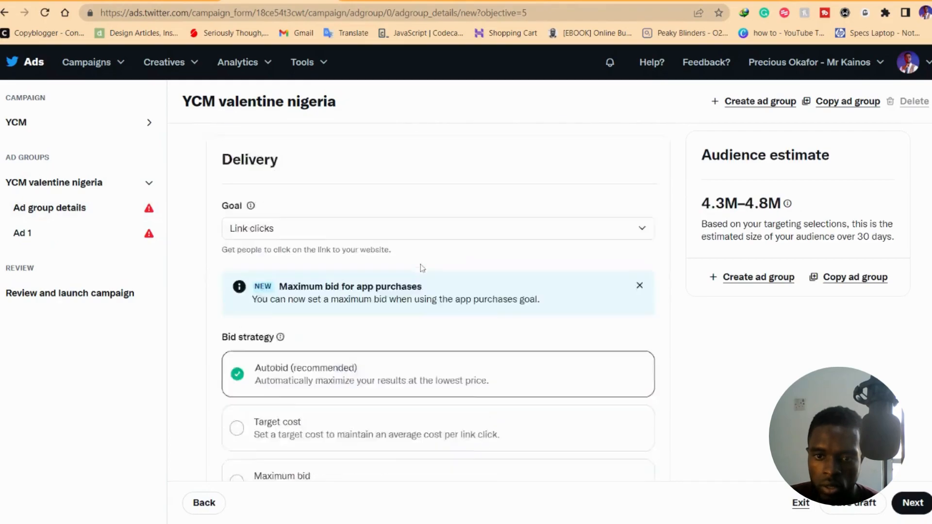
scroll(420, 261, down, 20)
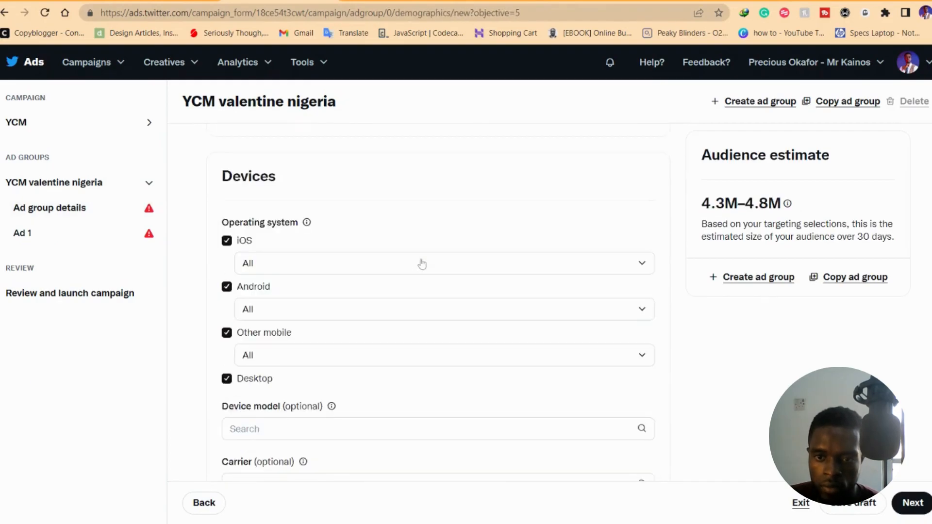
scroll(422, 264, down, 20)
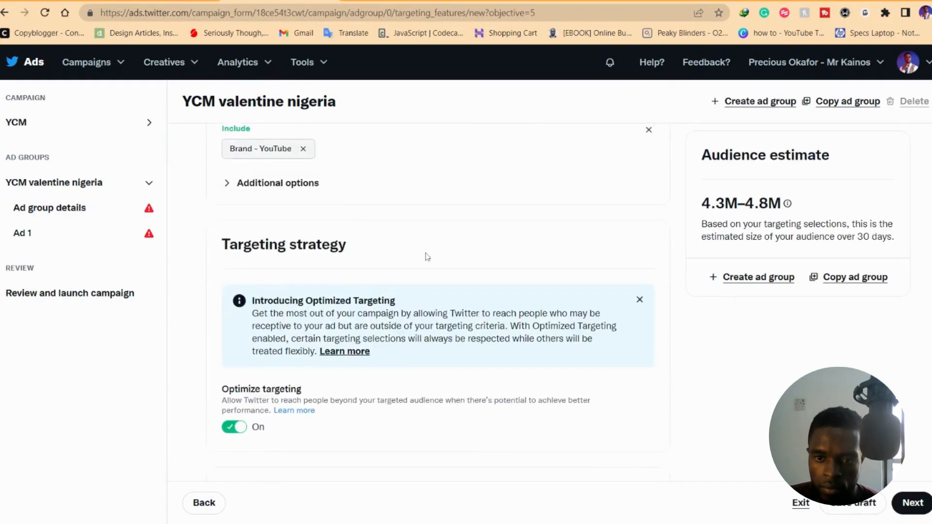
scroll(427, 257, down, 4)
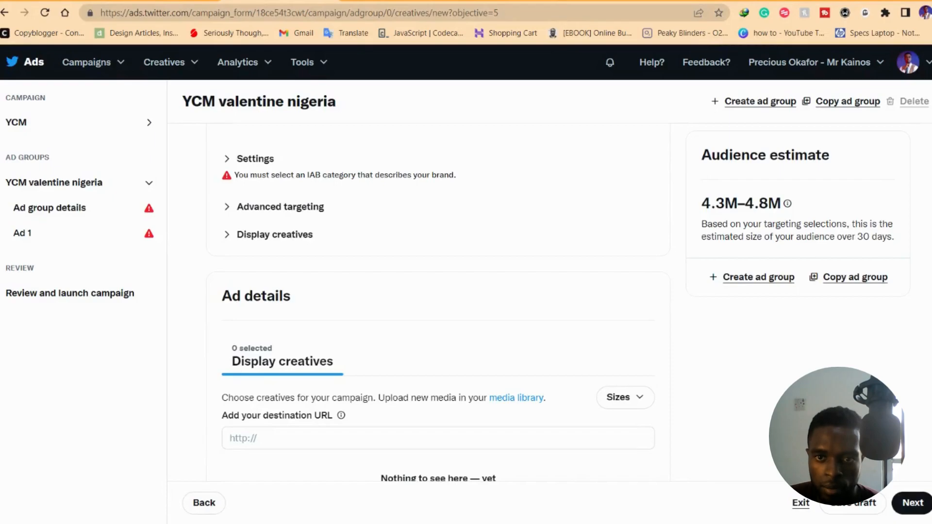
scroll(379, 210, up, 3)
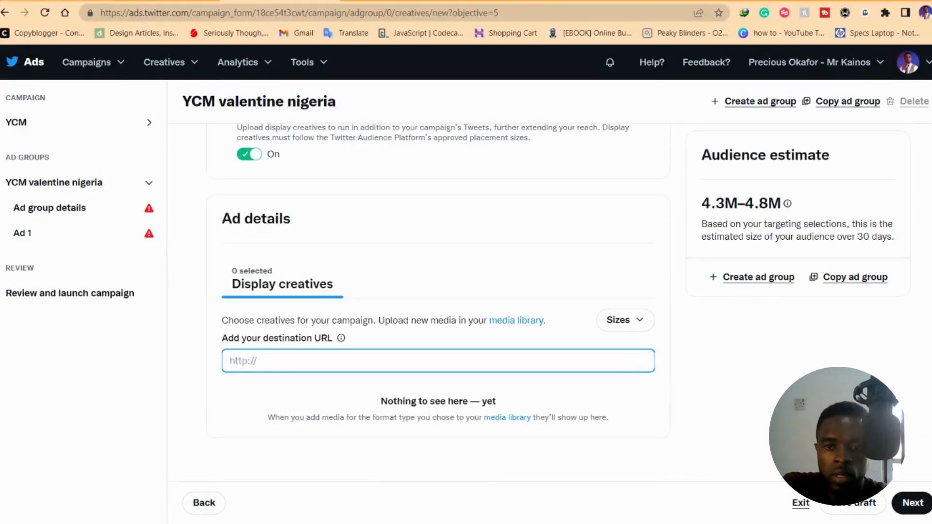
text(ht)
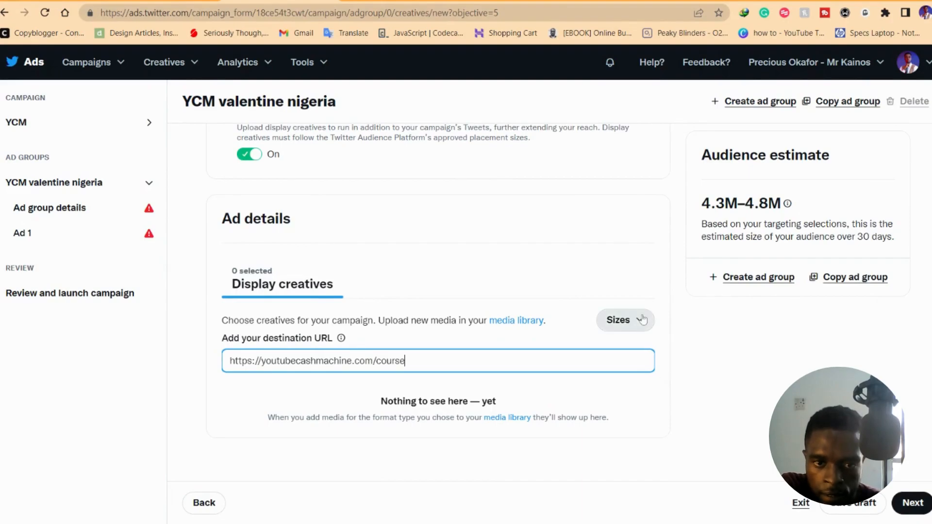
click(676, 326)
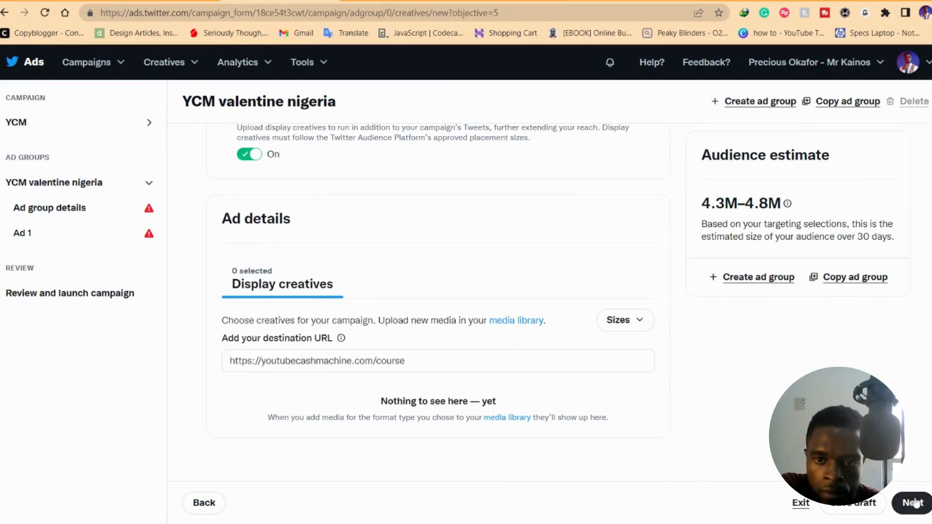
Recheck the ad group's schedule, delivery and demographics settings and continue to the first ad
click(914, 503)
click(106, 207)
scroll(741, 343, up, 10)
scroll(745, 345, up, 15)
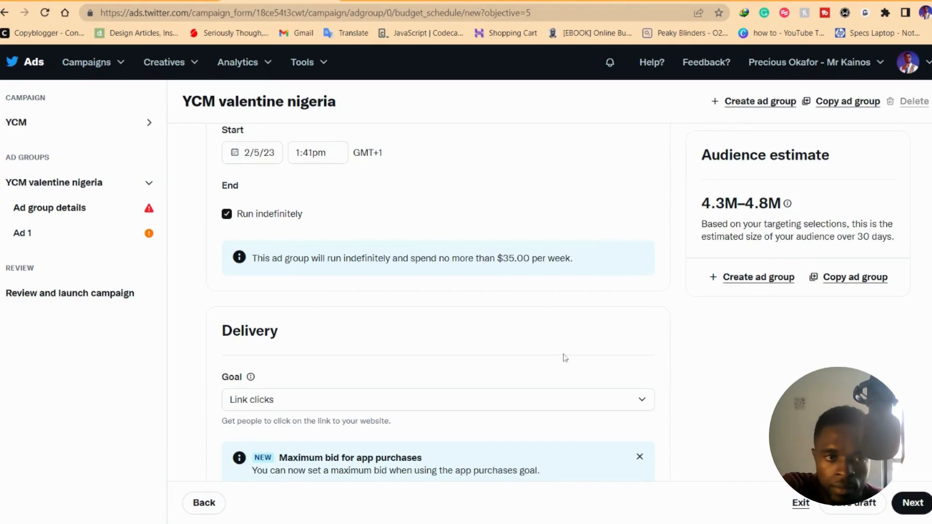
scroll(706, 400, down, 10)
scroll(672, 367, down, 15)
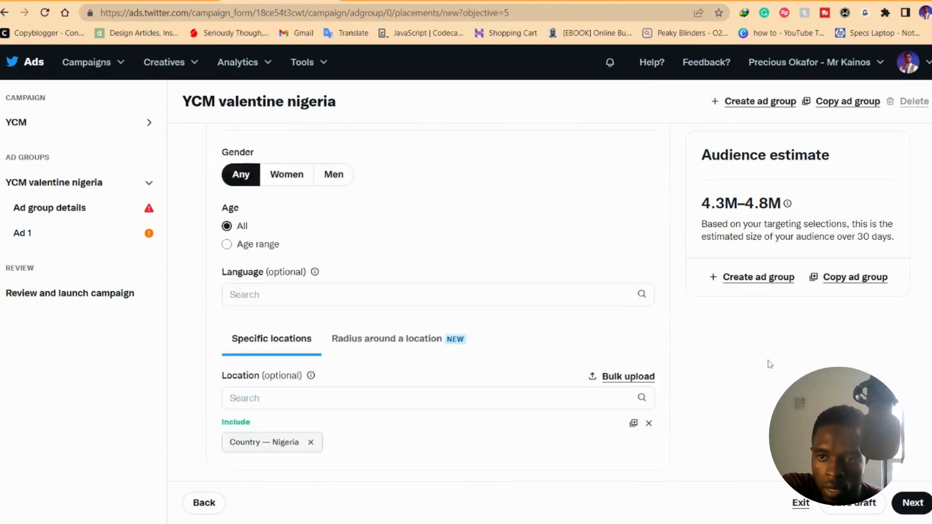
click(908, 502)
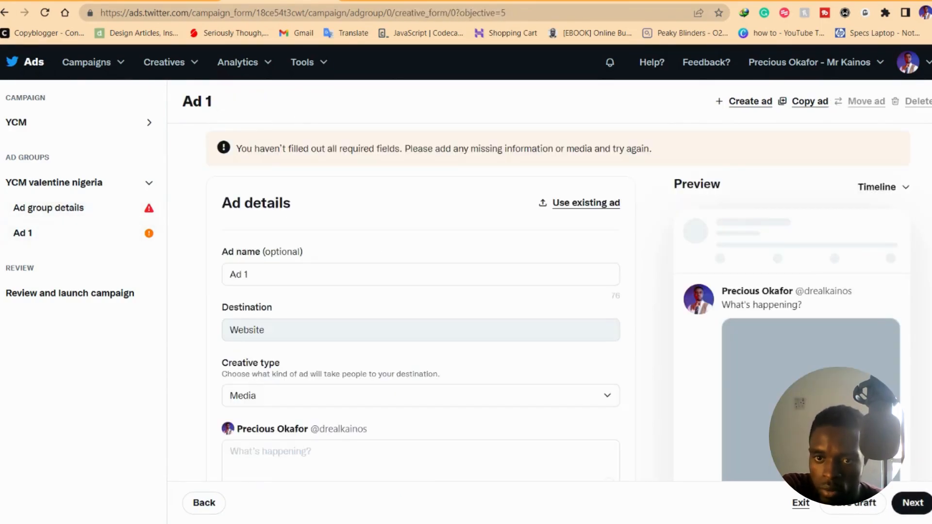
Rename the ad as Youtube Growth Strategy
click(247, 274)
drag(247, 275, 208, 271)
text(Youtube Growth Strategy)
key(Tab)
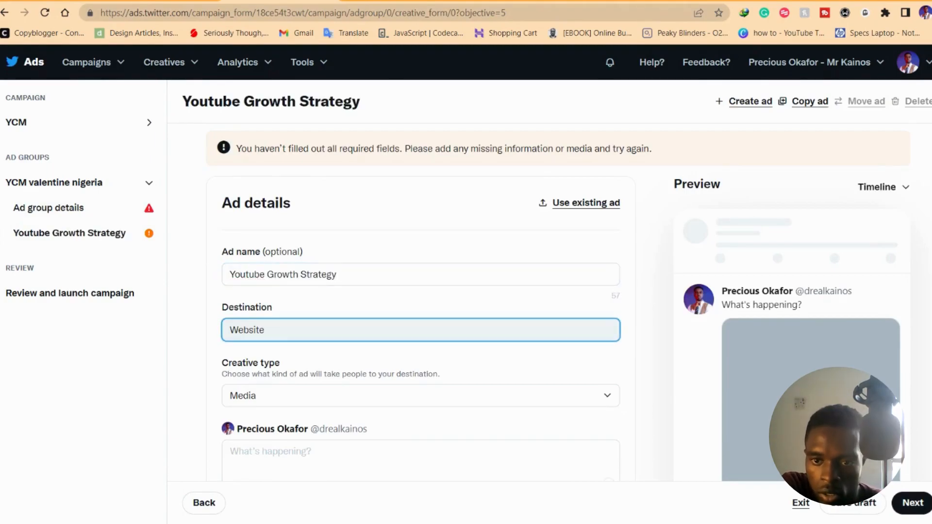
Write the ad text about organic strategies to grow a YouTube channel, ending with "click here youtubecashmachine.com/course", and open the media upload for the ad
scroll(247, 301, down, 2)
click(265, 316)
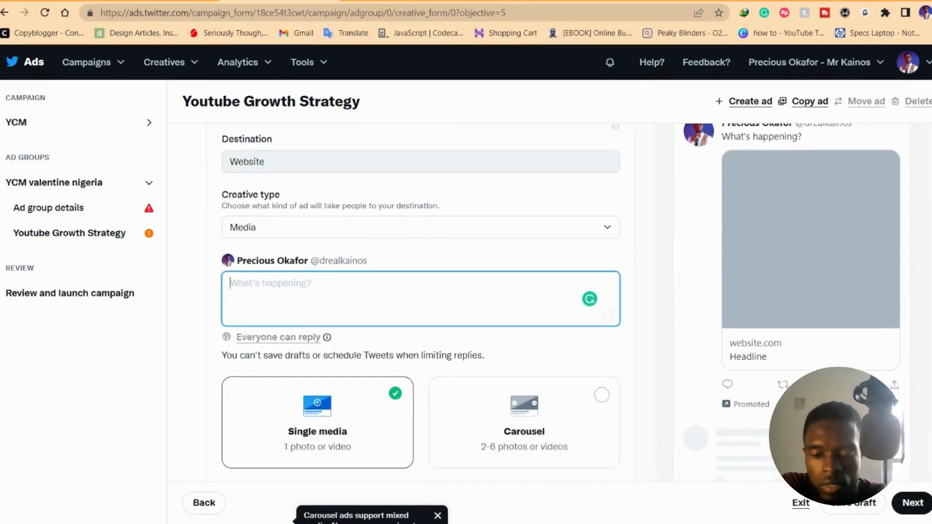
text(Want to grow your youtube channel? I'll show you organic strategies I and over 100 students have employed to grow subscribers, views, and income with real followers and fans. click here youtubecashmachine.com/course)
click(256, 456)
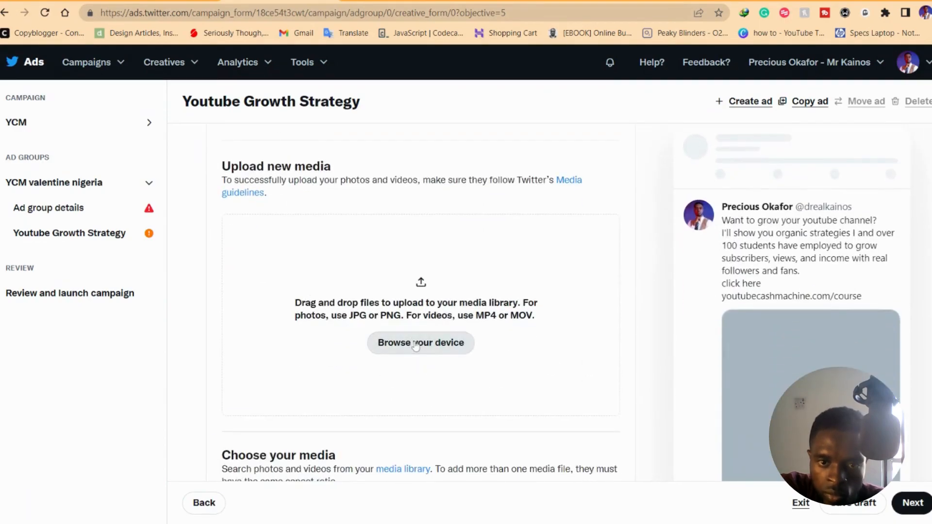
Upload the photo "WhatsApp Image 2023-02-04 at 6.54.55 PM.jpeg" as the ad's single media
click(416, 346)
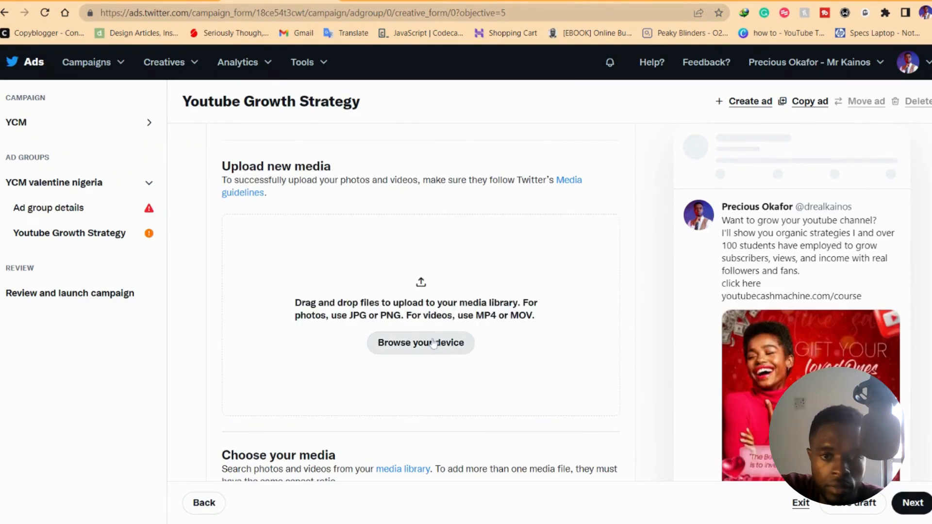
scroll(454, 333, down, 8)
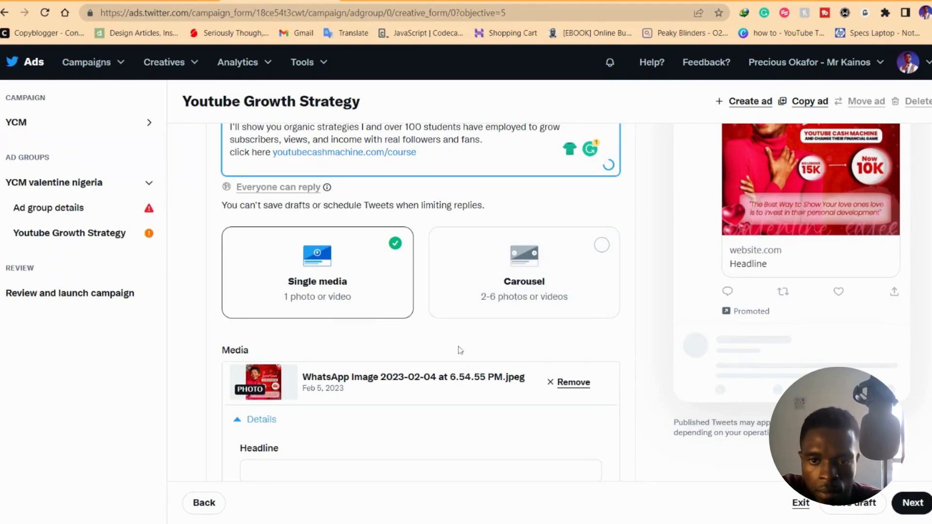
scroll(458, 349, down, 4)
scroll(514, 322, up, 3)
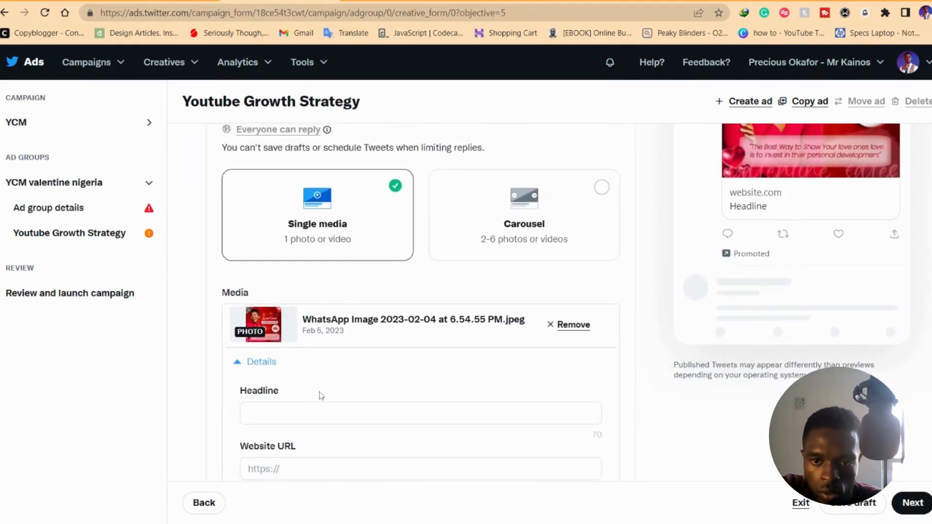
click(307, 412)
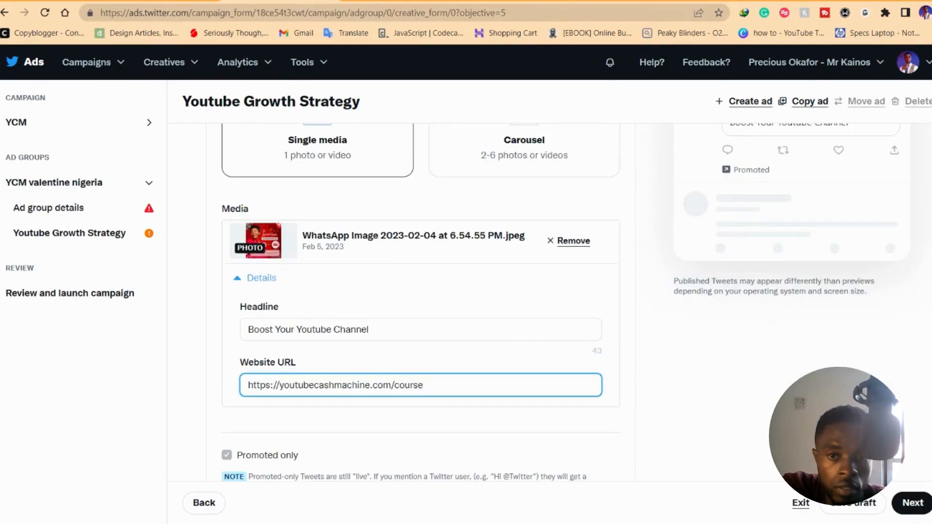
scroll(627, 353, down, 2)
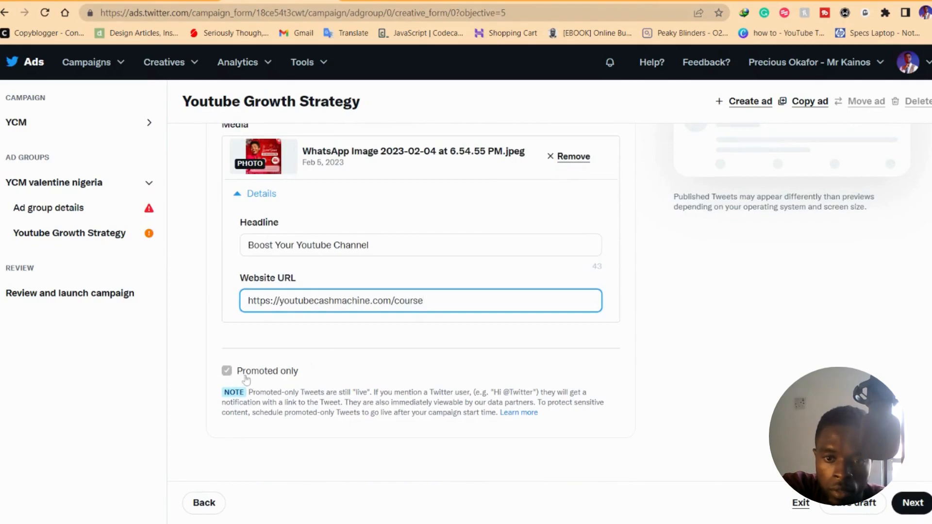
click(227, 371)
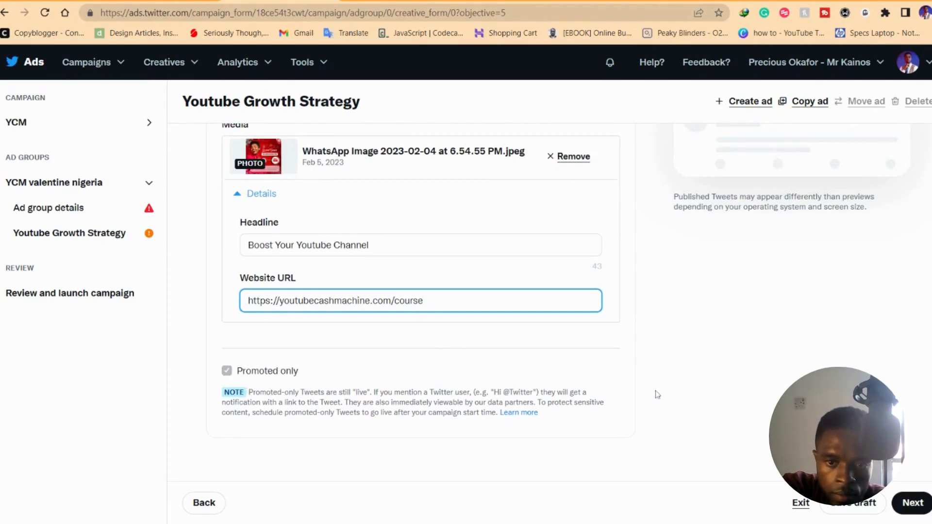
Check the ad's timeline preview against its name, text, media, headline and website URL
scroll(656, 391, up, 8)
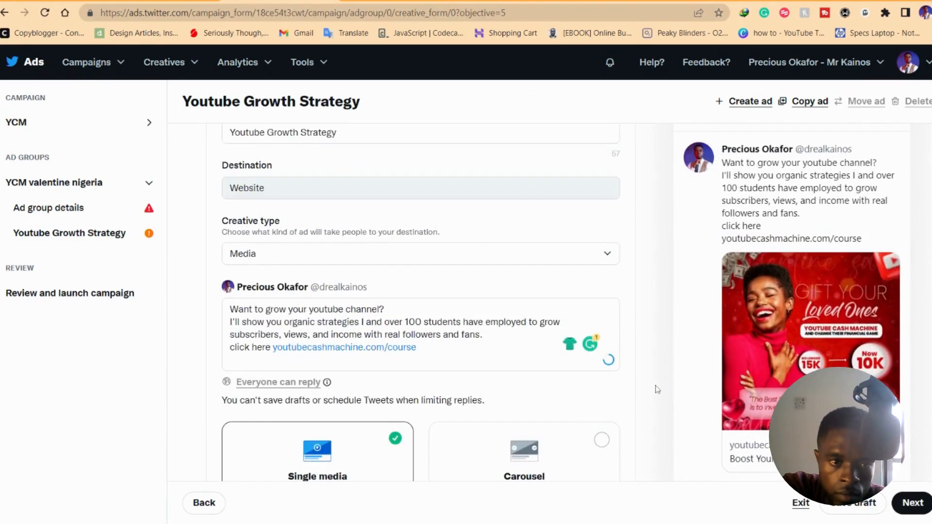
scroll(901, 349, up, 2)
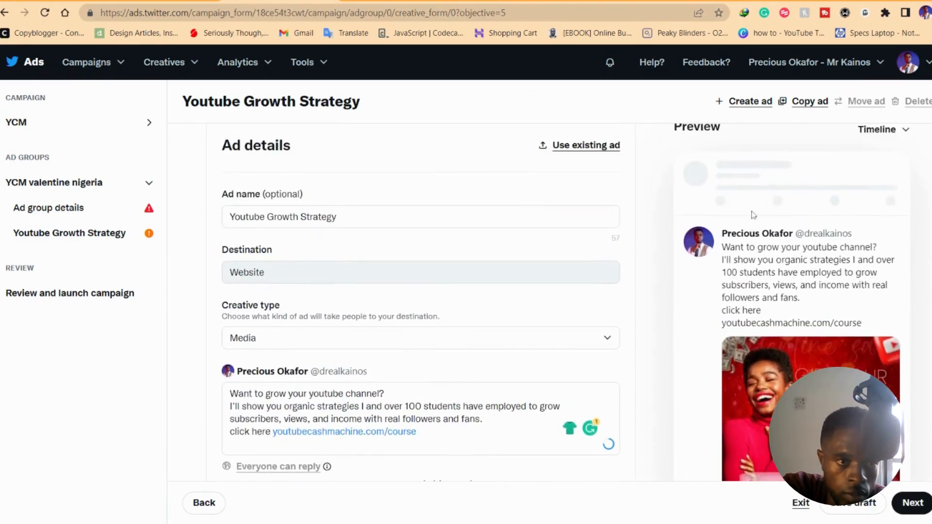
scroll(789, 238, down, 3)
scroll(773, 263, up, 2)
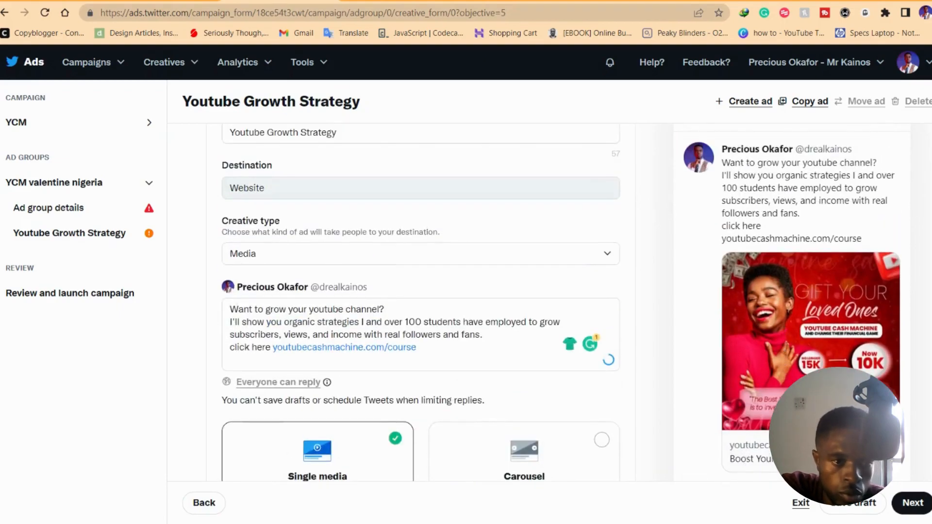
scroll(772, 273, up, 3)
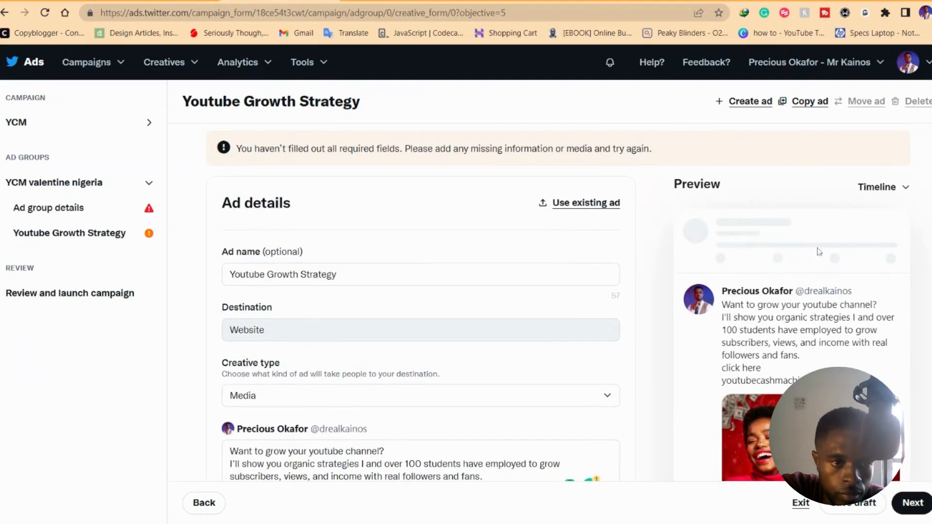
scroll(348, 394, down, 1)
scroll(348, 394, down, 3)
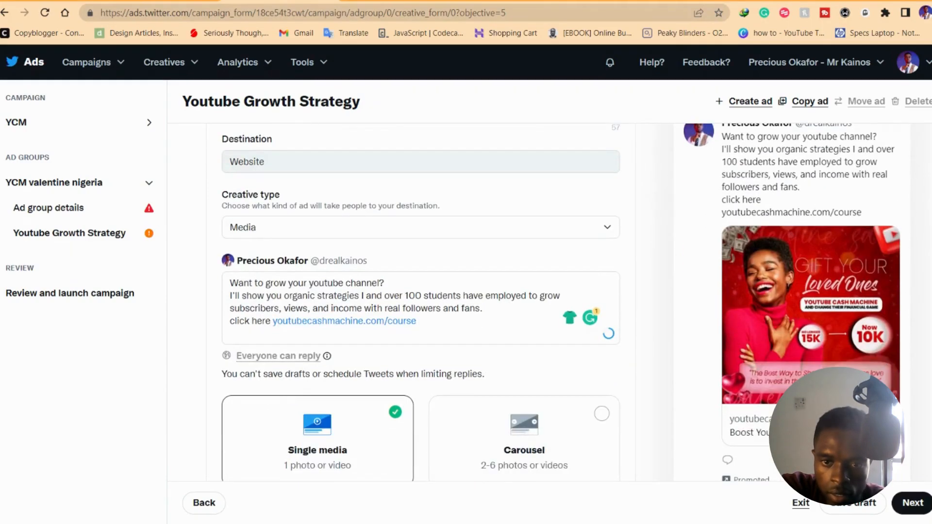
click(349, 321)
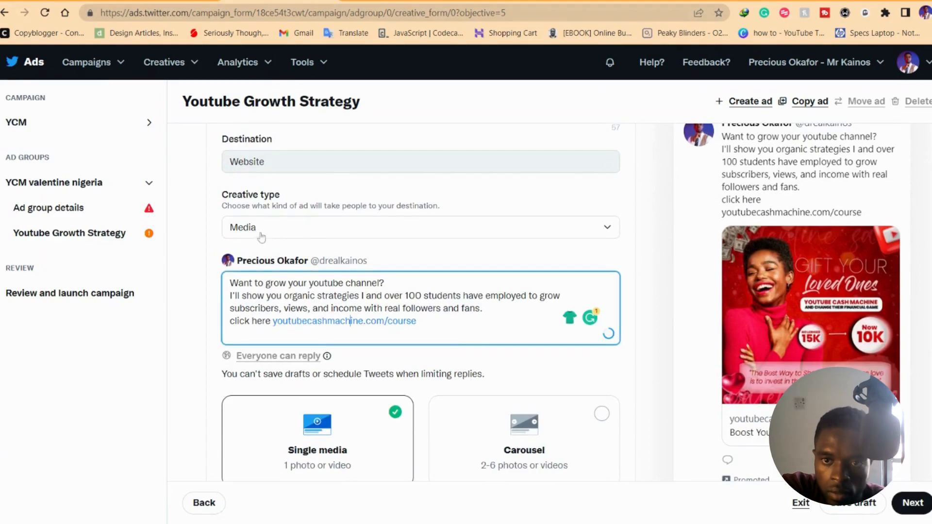
scroll(663, 349, down, 2)
scroll(663, 349, down, 5)
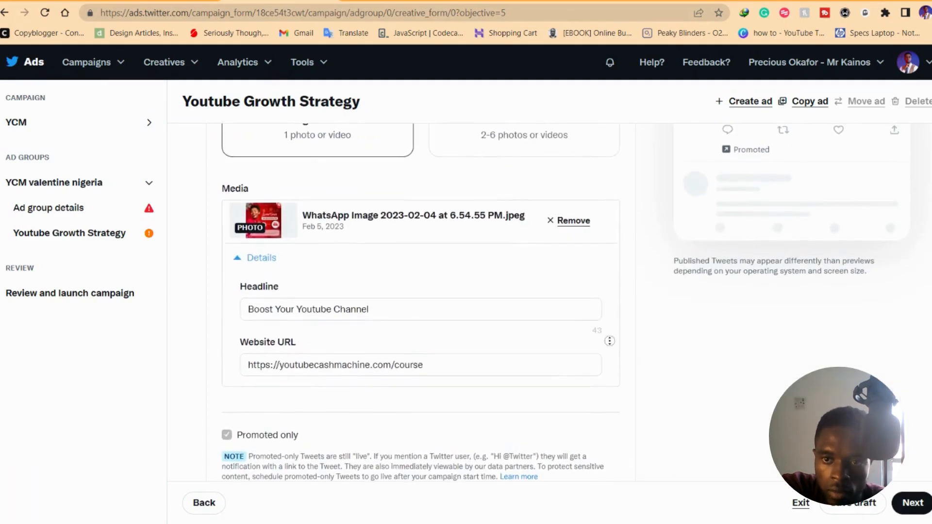
scroll(696, 381, down, 1)
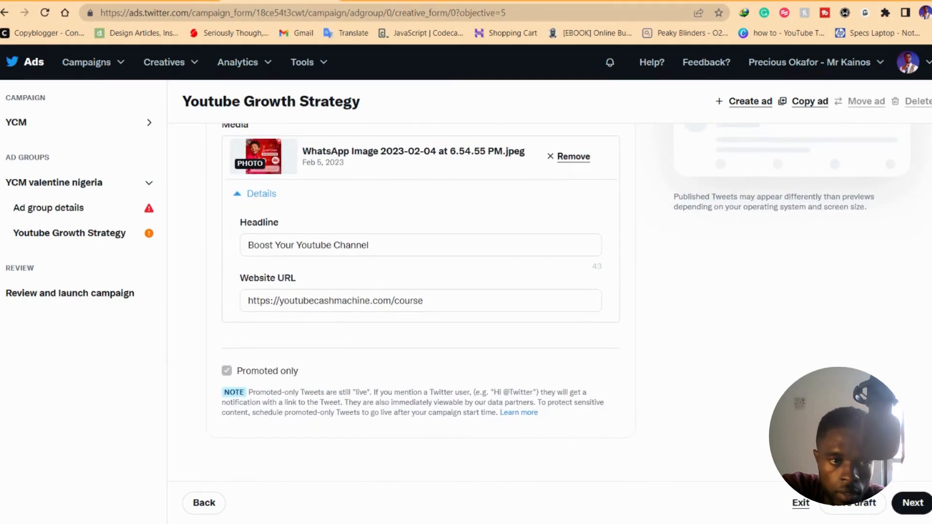
Continue to the campaign review and check the campaign details, budget, schedule, delivery, placements, targeting and ad details
click(905, 505)
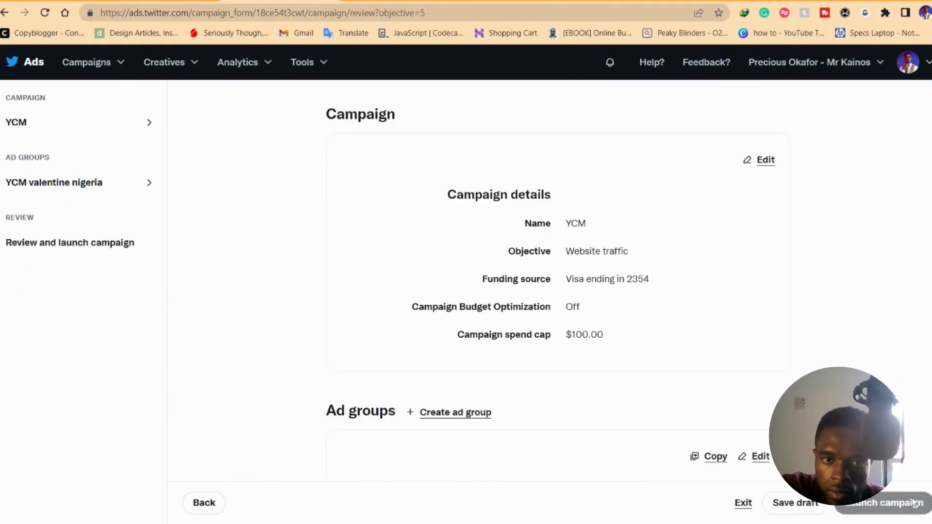
scroll(599, 297, down, 15)
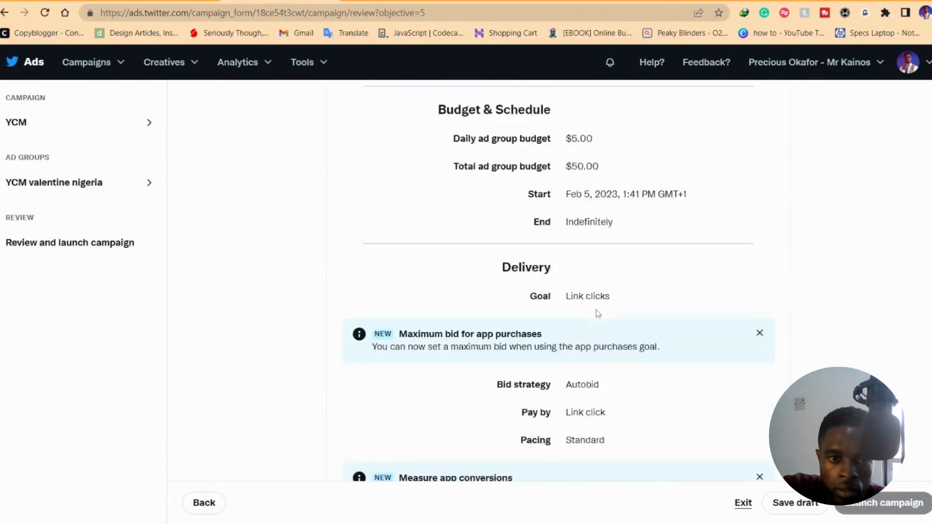
scroll(598, 313, up, 15)
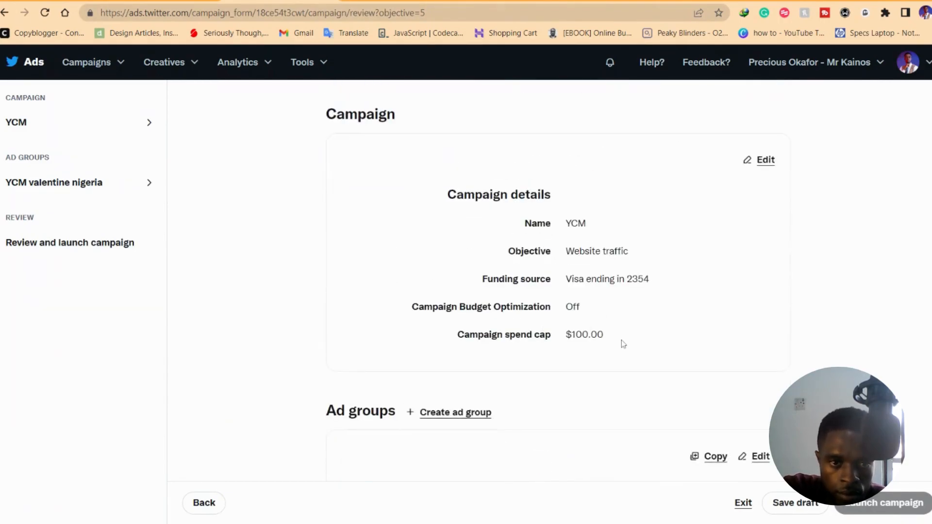
scroll(583, 306, down, 3)
scroll(699, 403, down, 5)
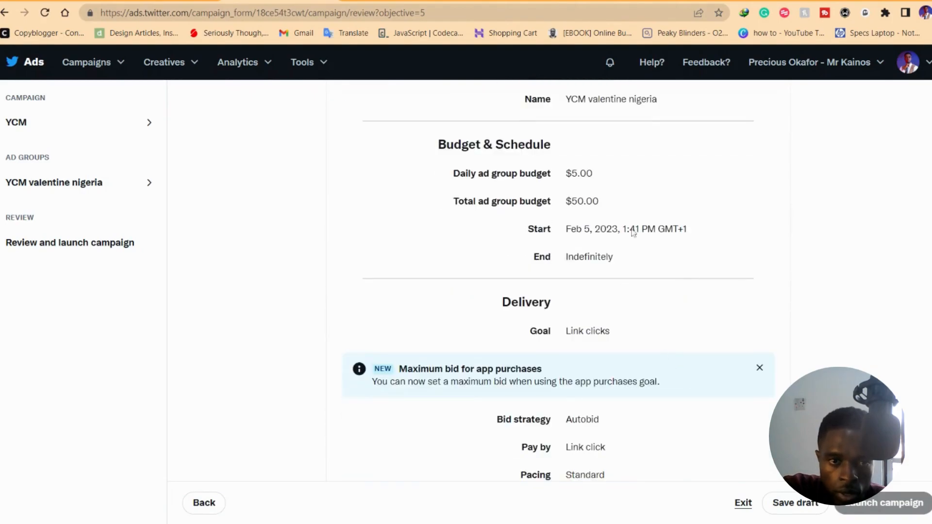
scroll(616, 290, down, 2)
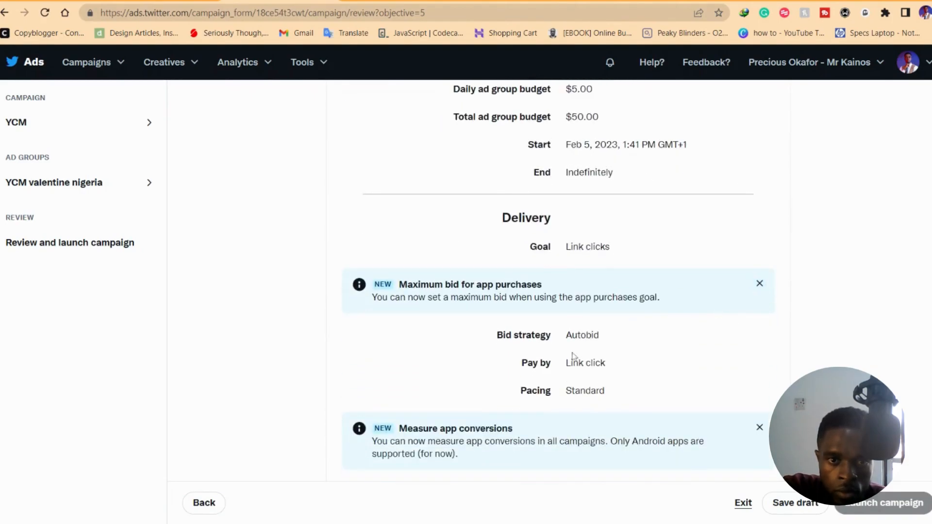
scroll(534, 330, down, 8)
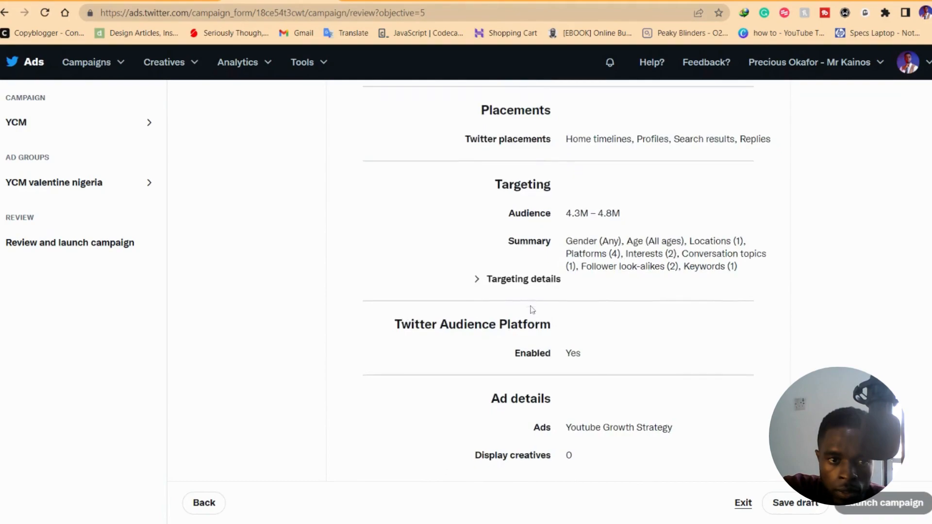
scroll(532, 309, down, 1)
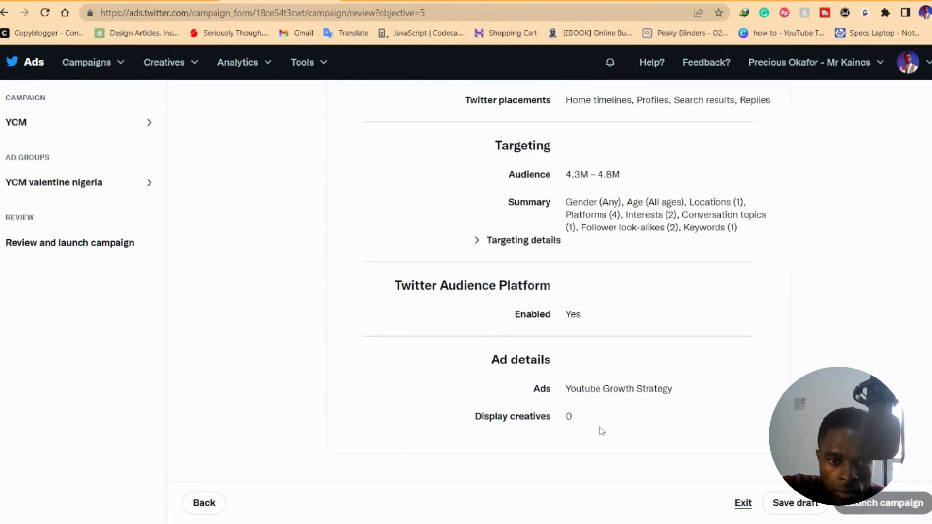
Try to launch the YCM campaign and continue through its campaign and ad group details to the review
click(890, 505)
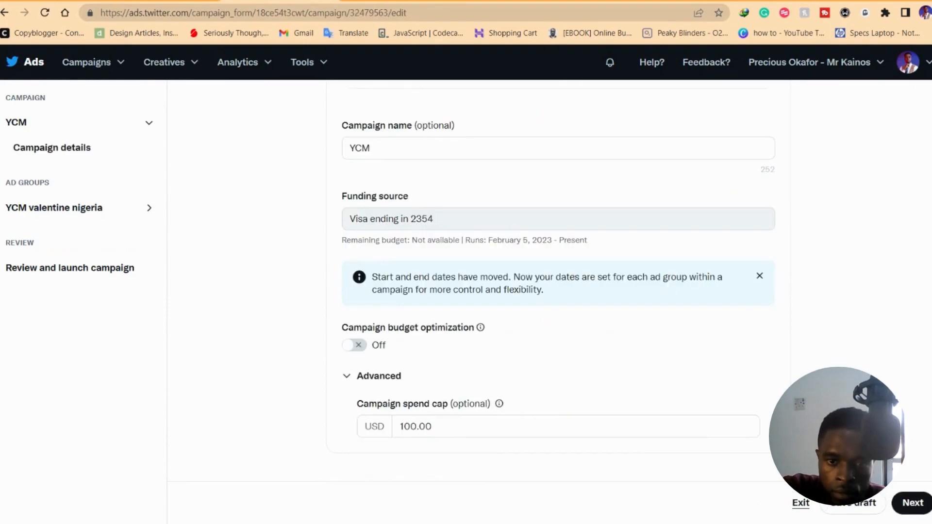
click(913, 504)
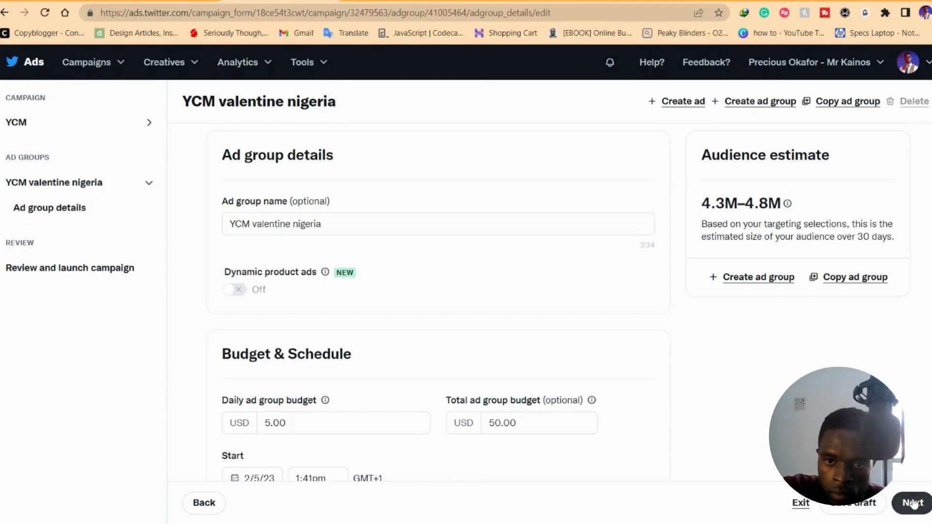
click(913, 504)
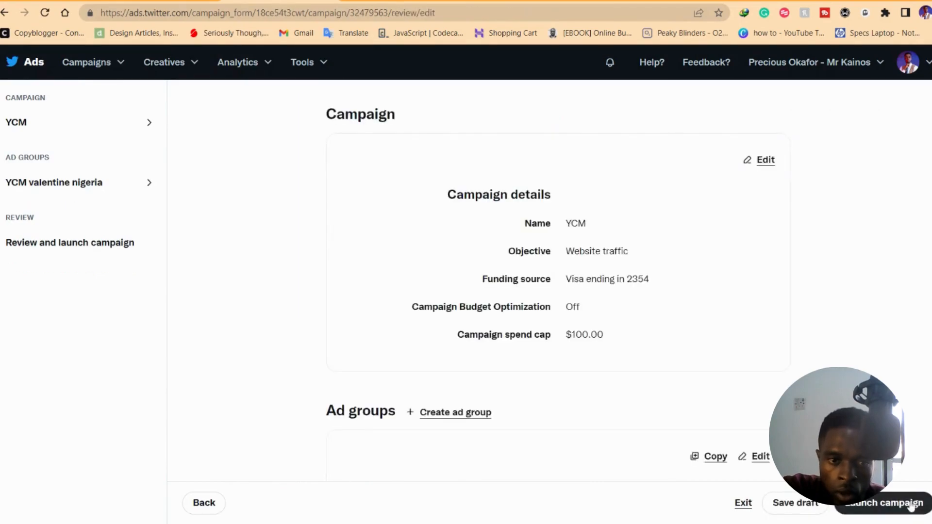
Try again to launch the YCM campaign from its review, rechecking the ad group summary between attempts
scroll(913, 503, down, 10)
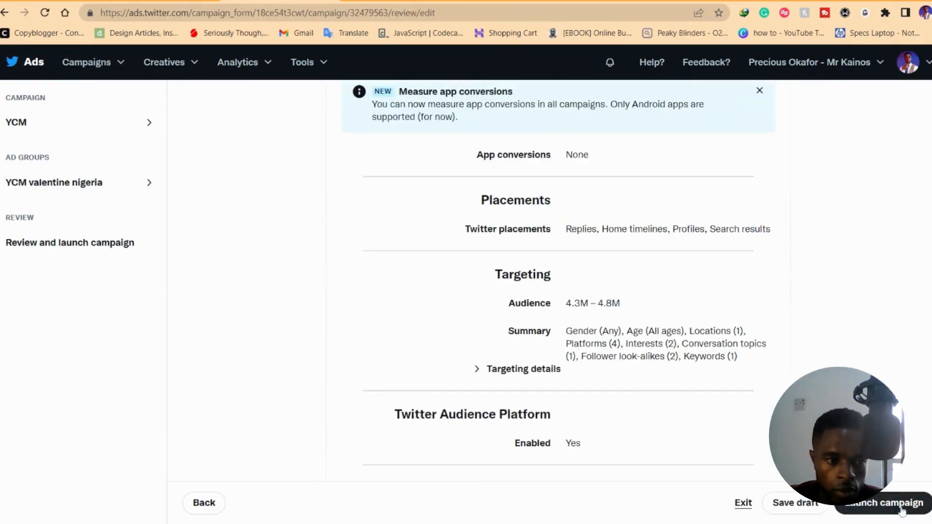
click(901, 505)
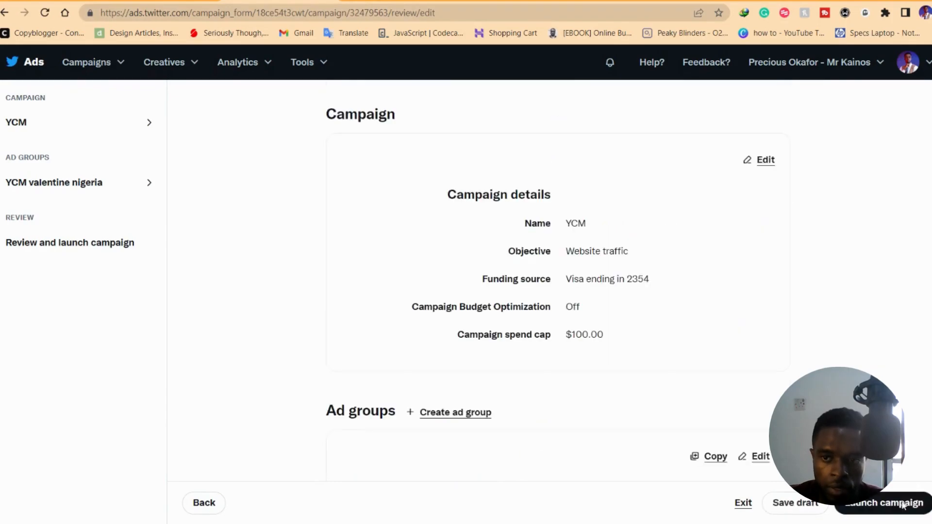
scroll(927, 489, down, 10)
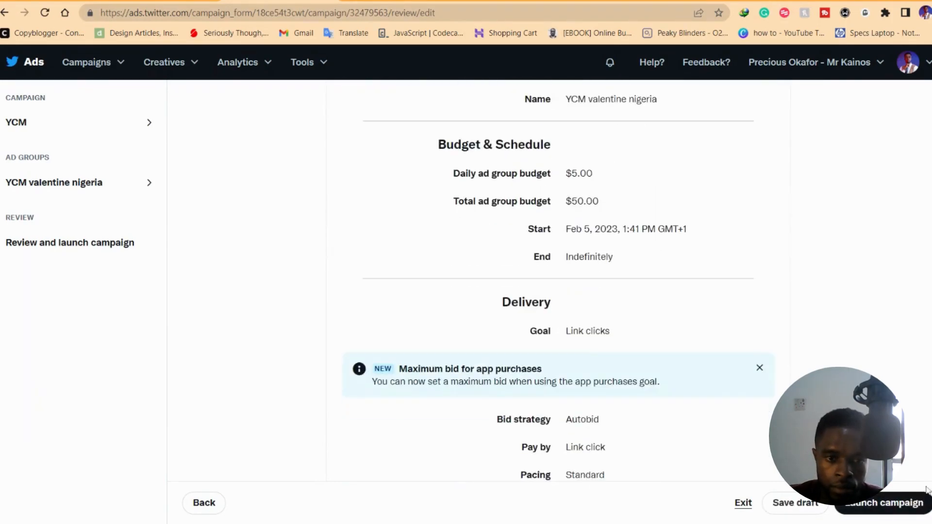
click(894, 505)
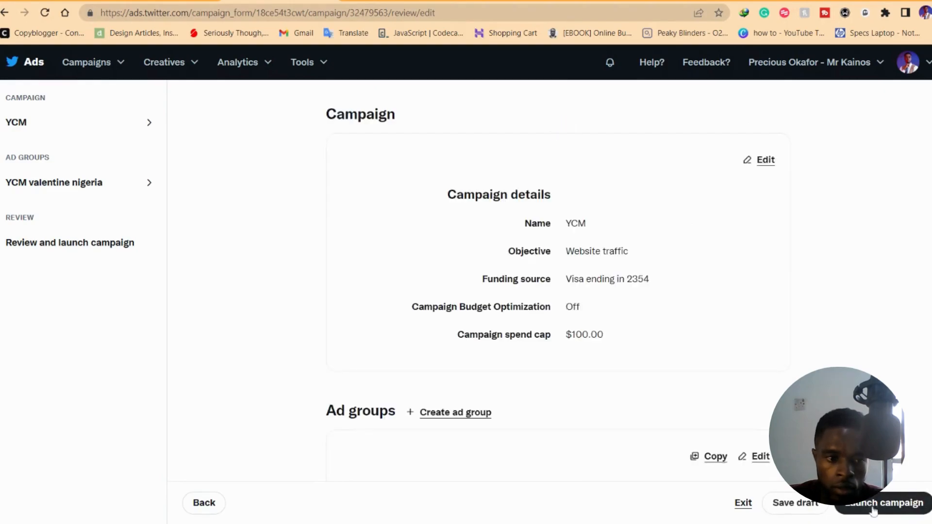
click(873, 505)
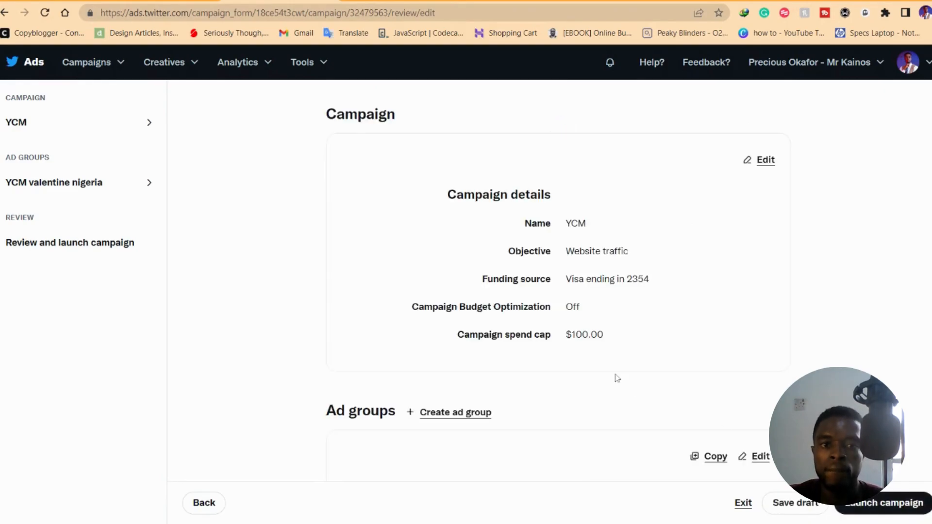
scroll(649, 391, down, 8)
scroll(651, 391, down, 8)
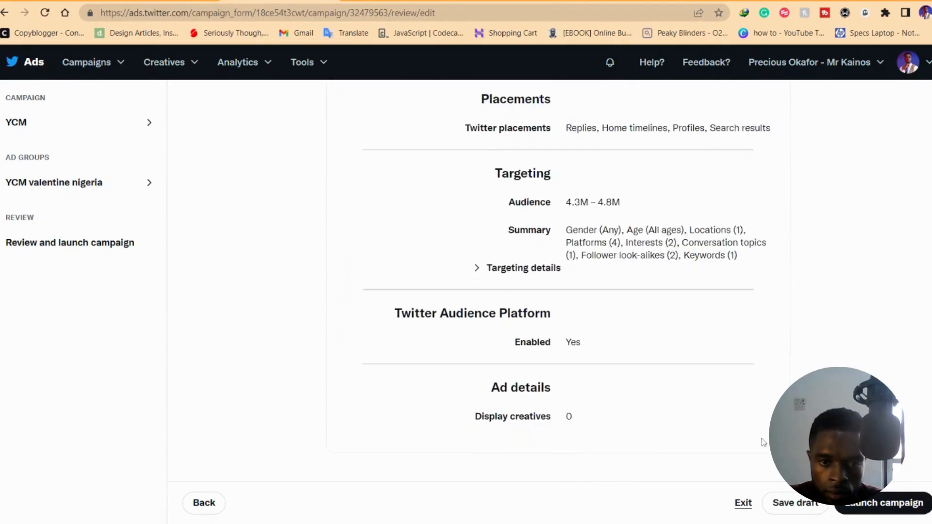
click(859, 505)
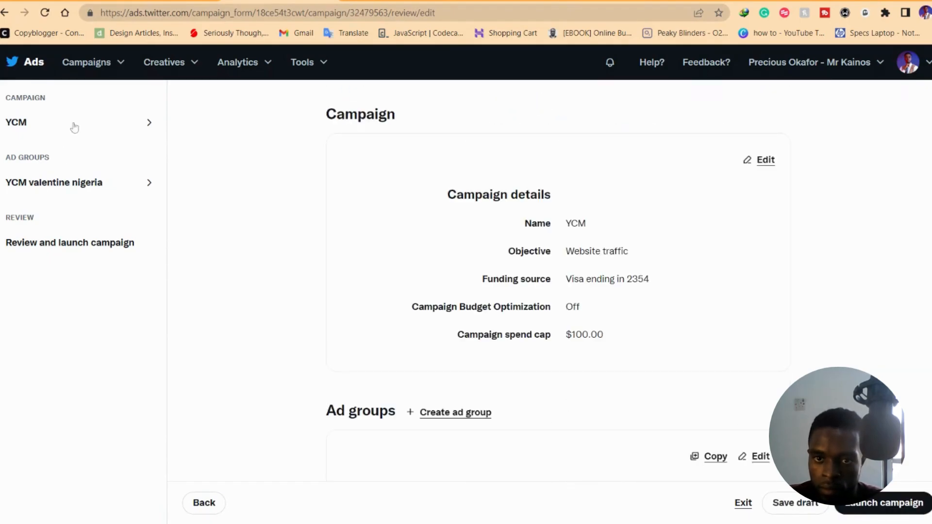
Go to Ads Manager and check the YCM campaign's status, start date and budget in the campaign list
click(83, 68)
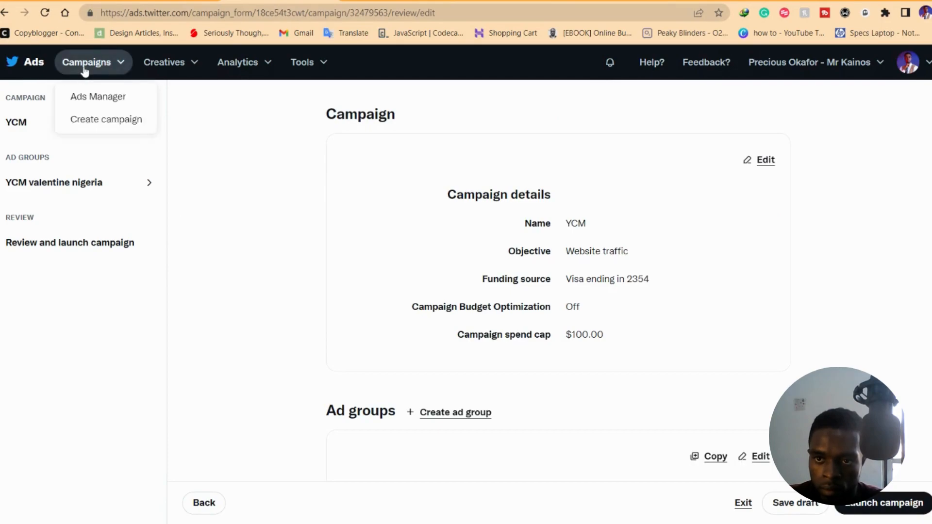
click(98, 97)
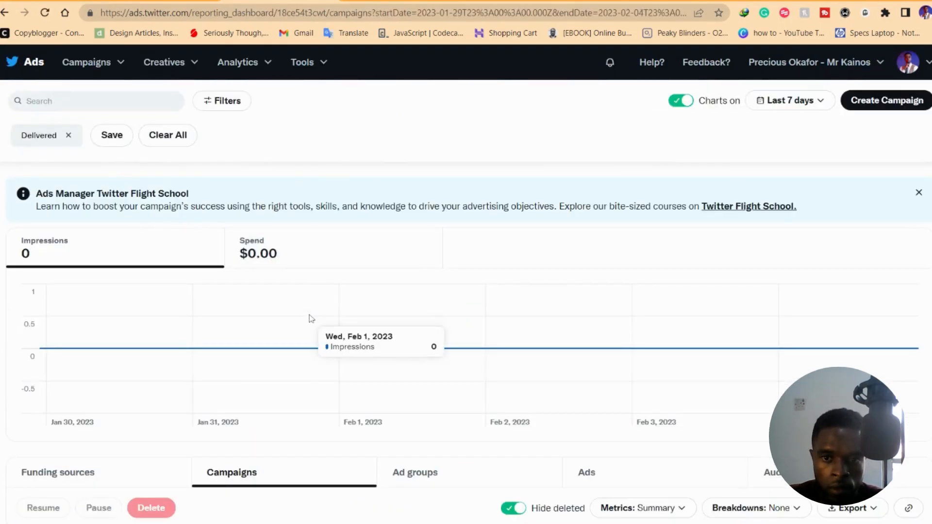
scroll(330, 301, down, 3)
mouse_move(122, 457)
scroll(122, 457, down, 2)
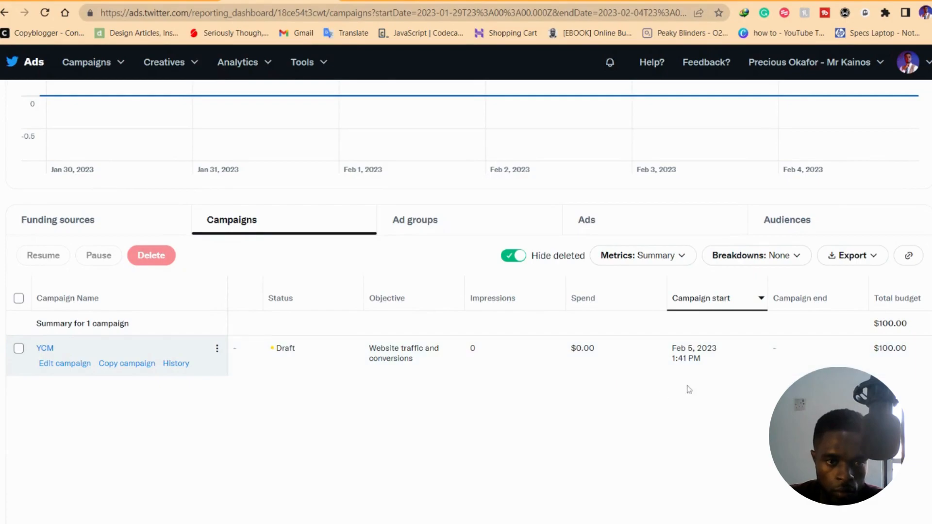
scroll(667, 386, down, 2)
scroll(759, 285, up, 4)
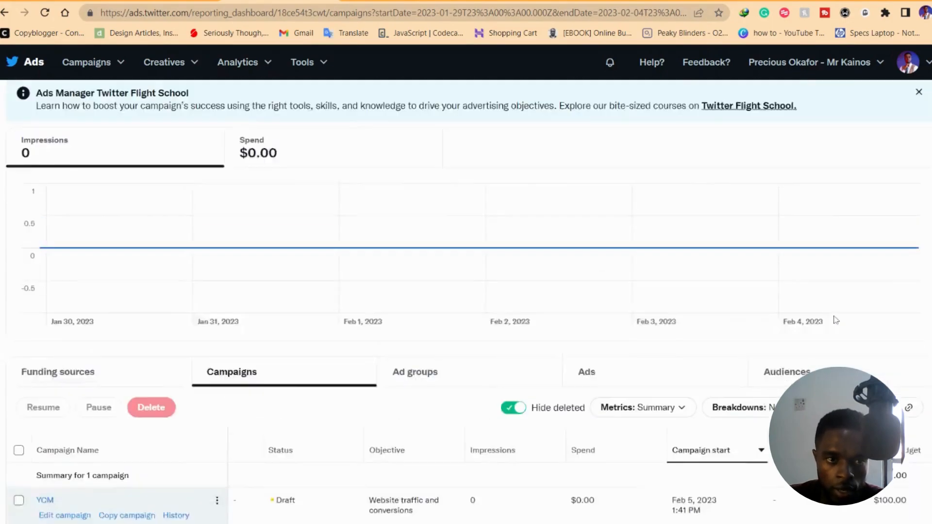